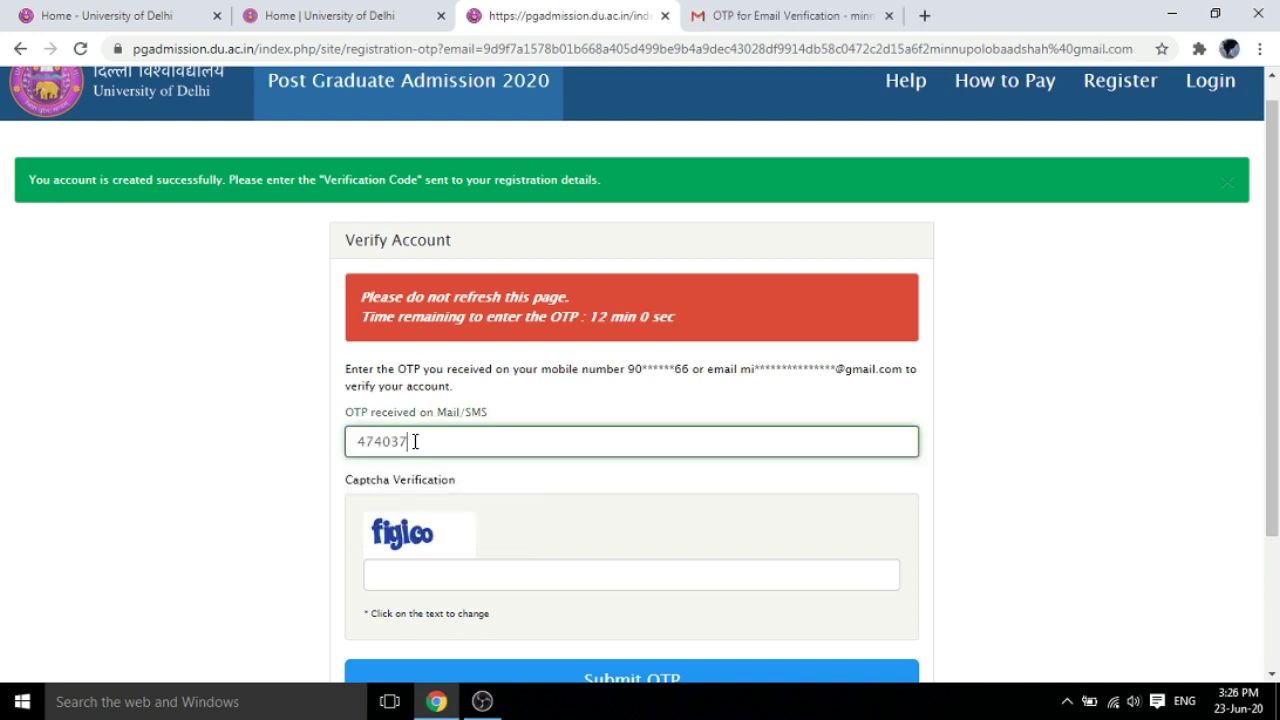
Enter the captcha and submit the OTP to verify the new account
left_click(448, 578)
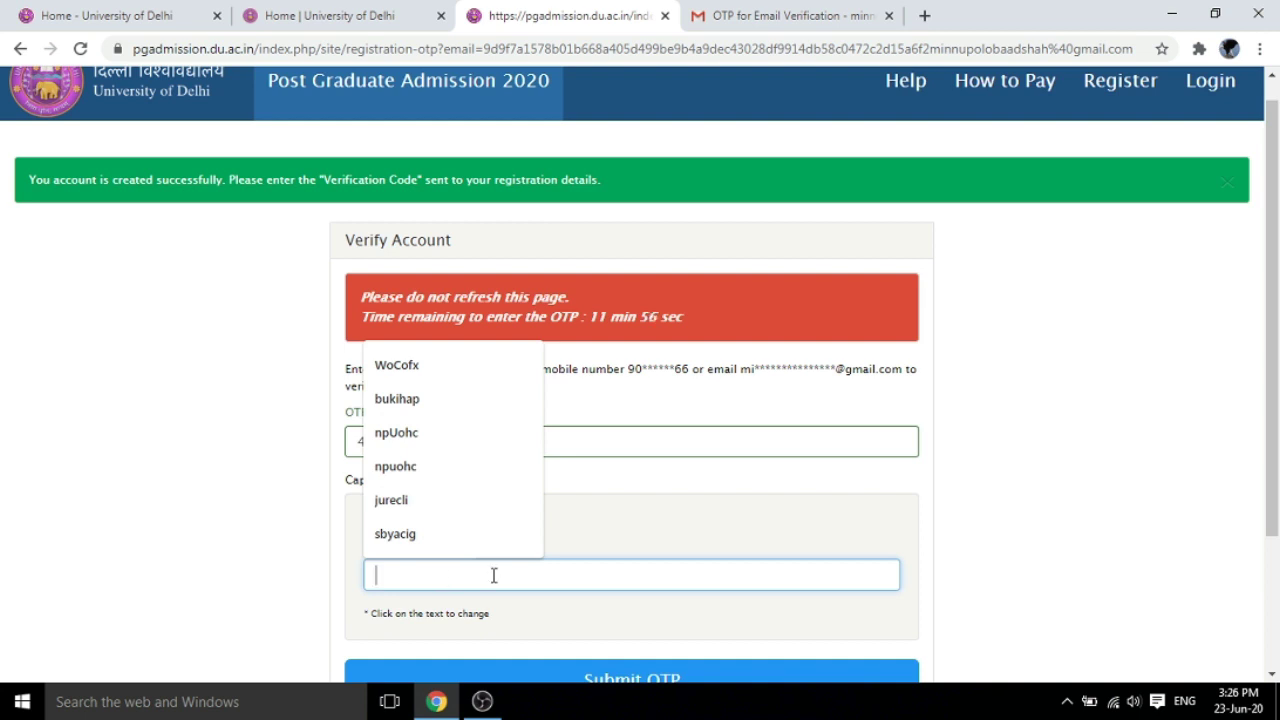
type("s")
key("BackSpace")
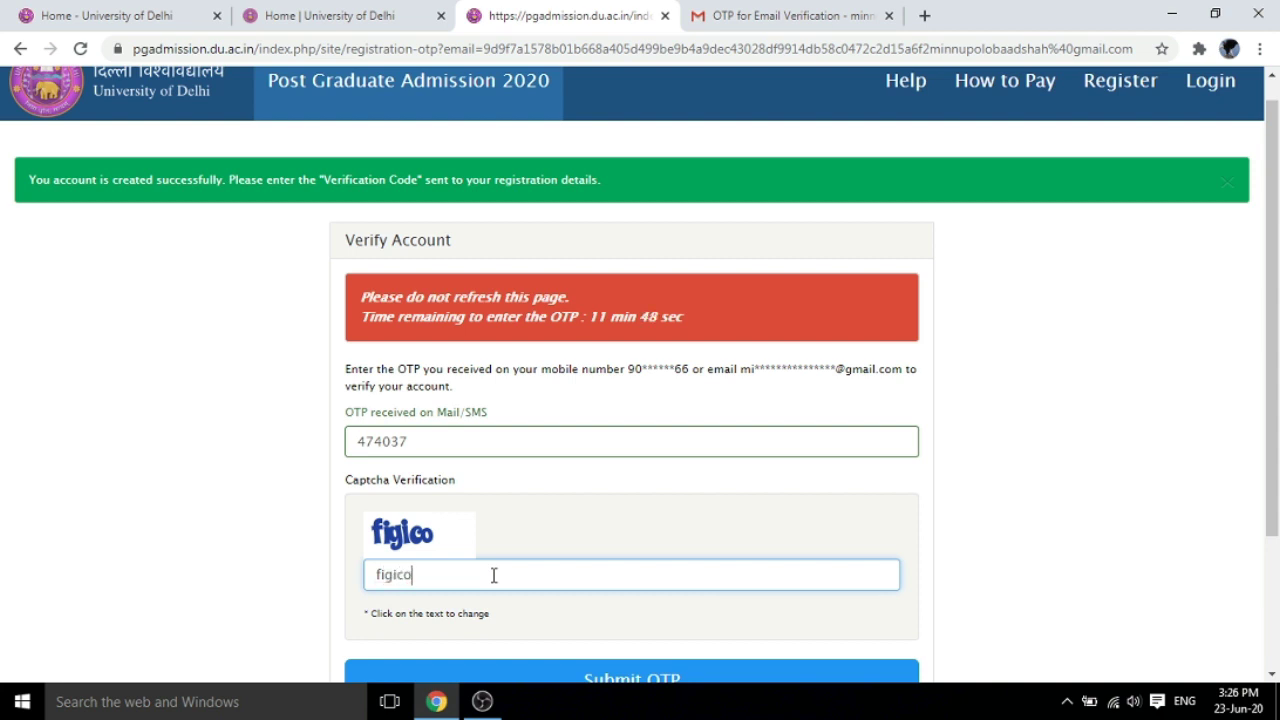
scroll(1240, 415, "down", 1)
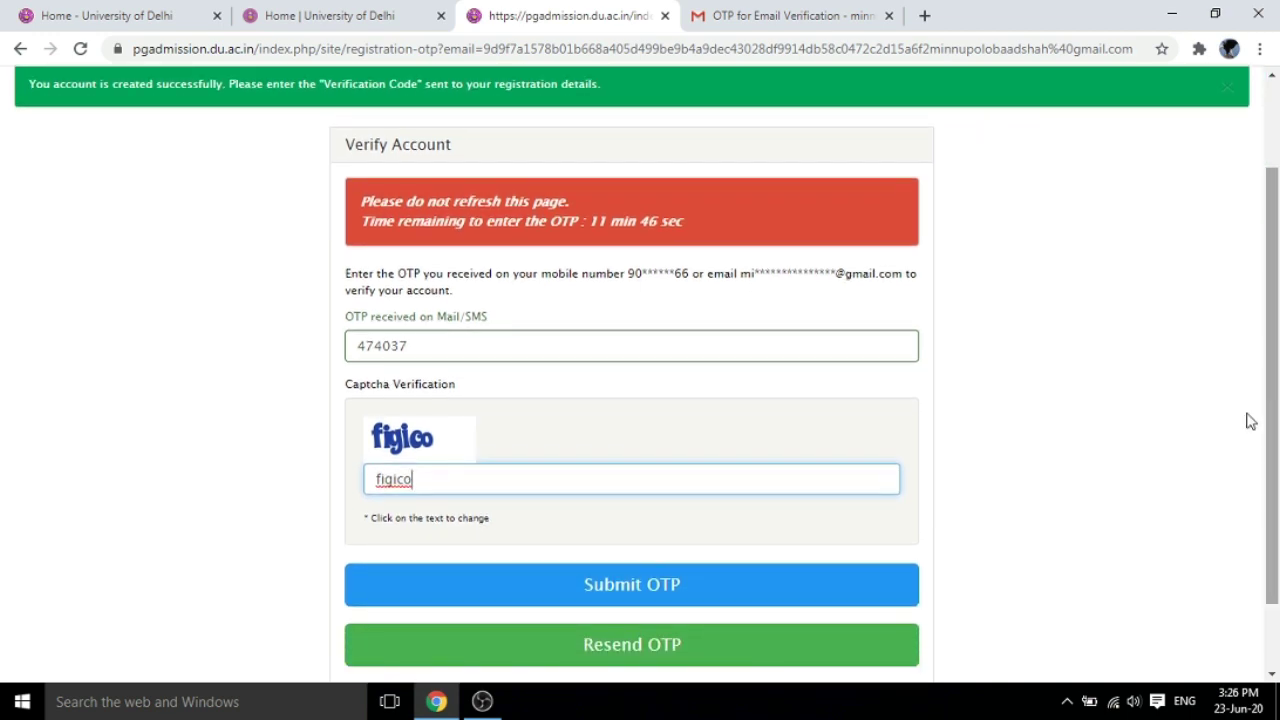
left_click(636, 587)
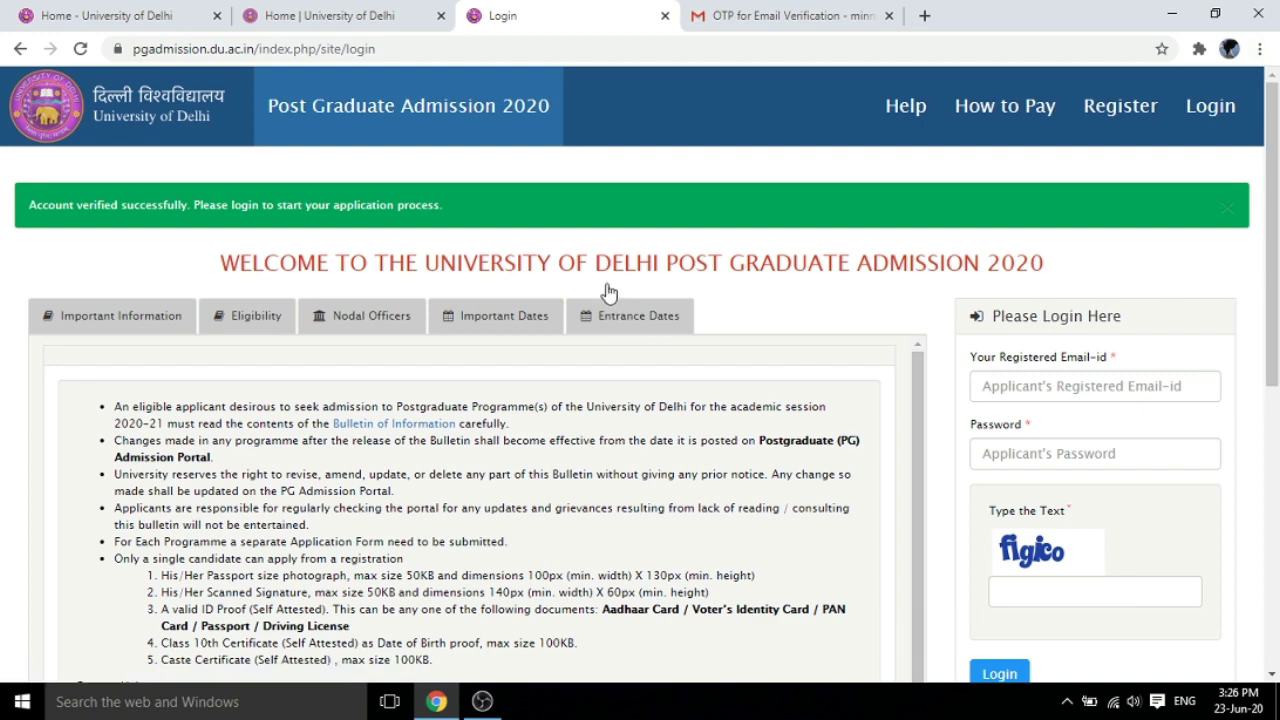
Log in with the registered email, password and captcha
left_click_drag(1268, 256, 1277, 295)
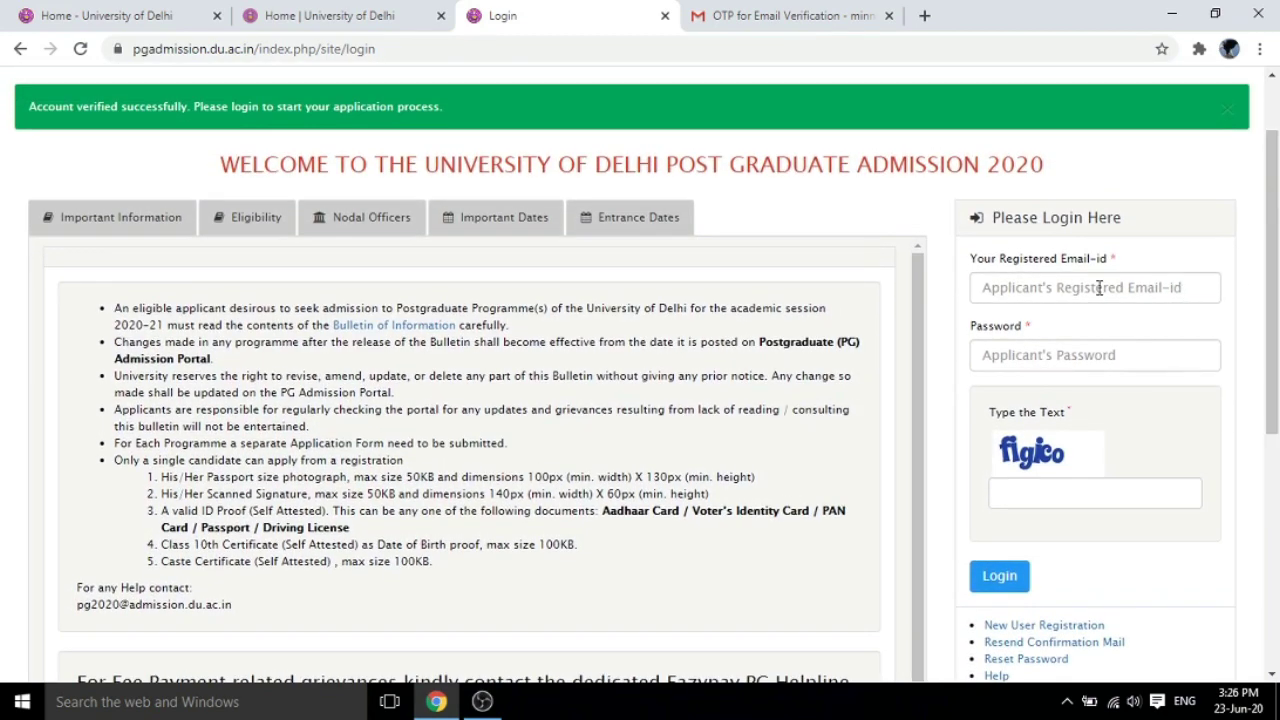
left_click(1042, 282)
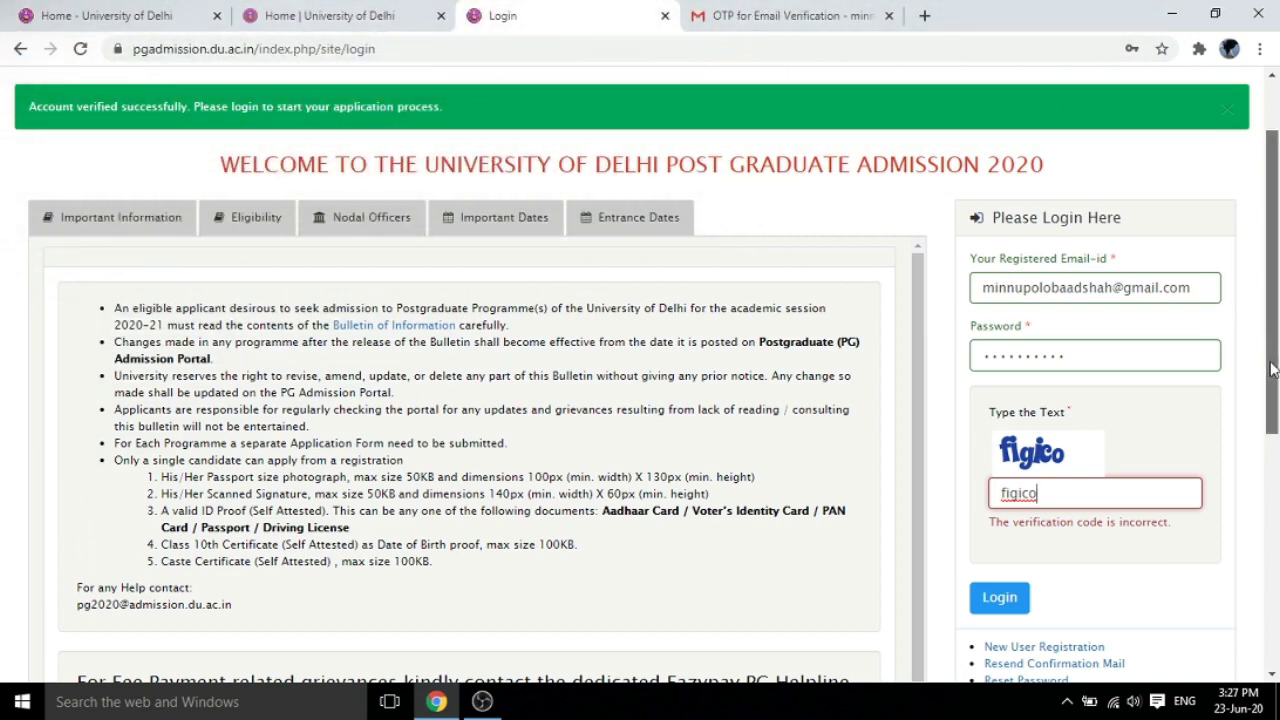
left_click_drag(1272, 370, 1278, 393)
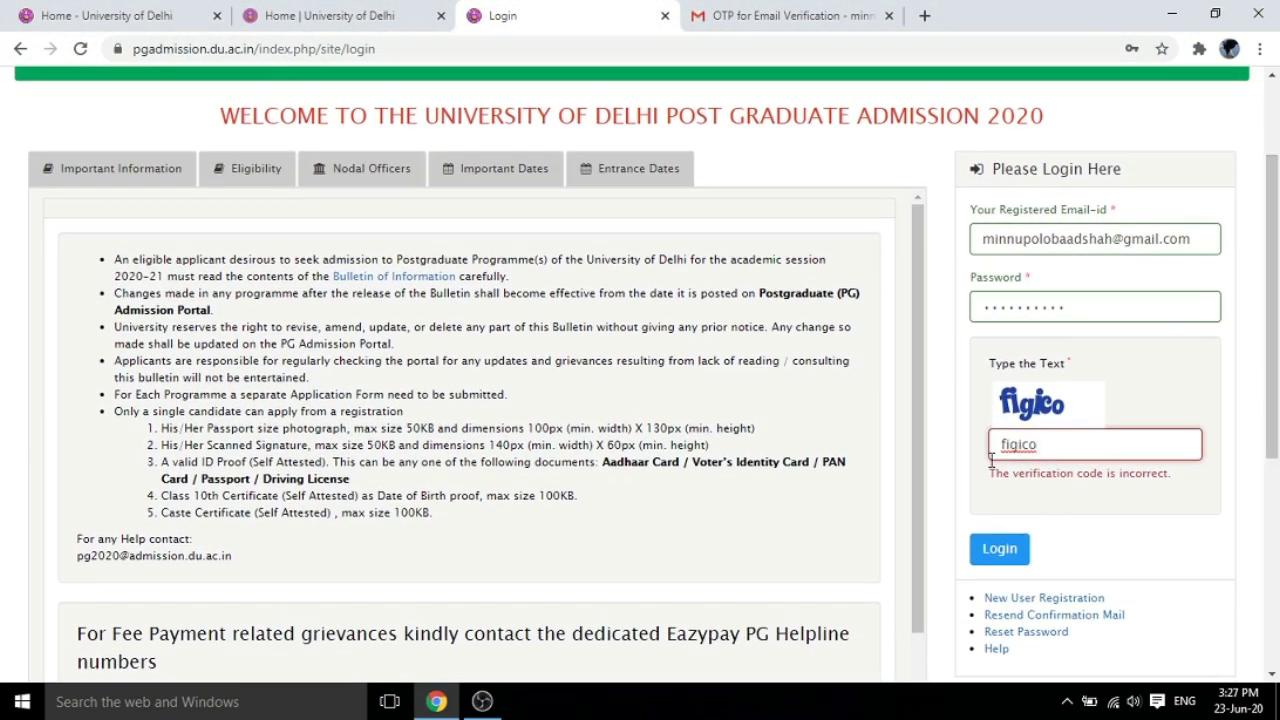
left_click(992, 549)
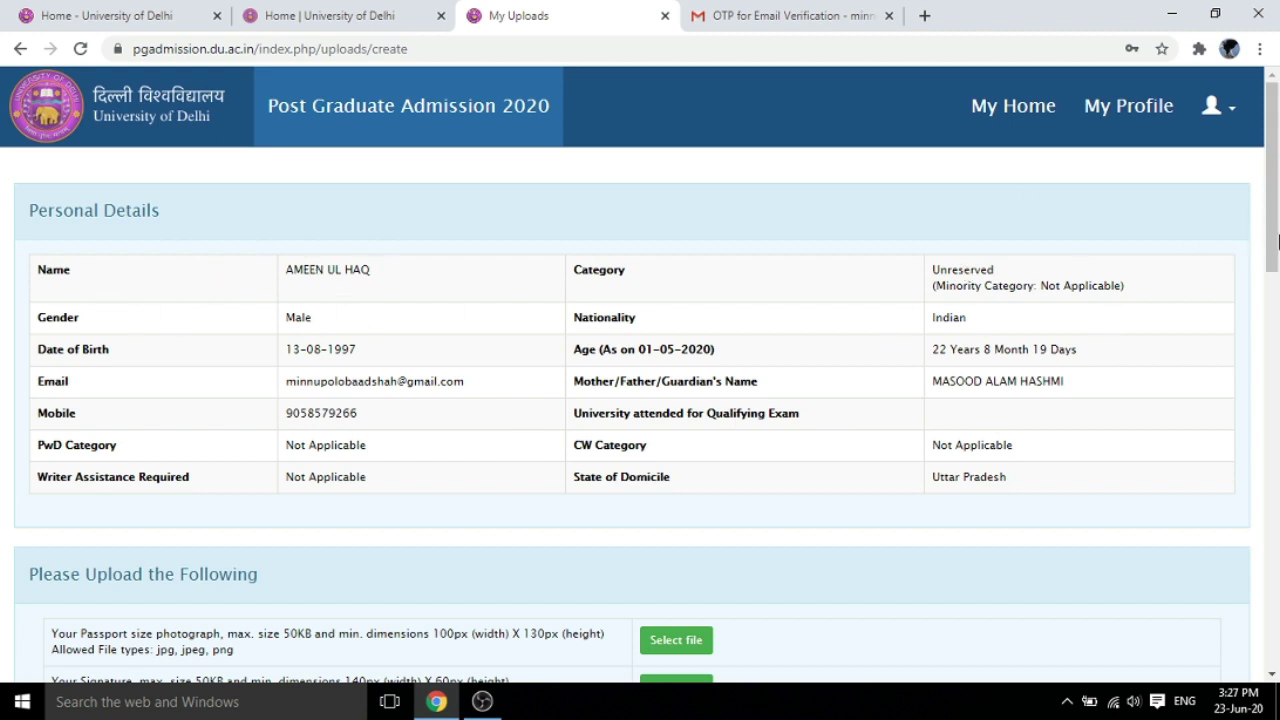
Upload the passport-size photo image from the Desktop
scroll(1278, 240, "down", 3)
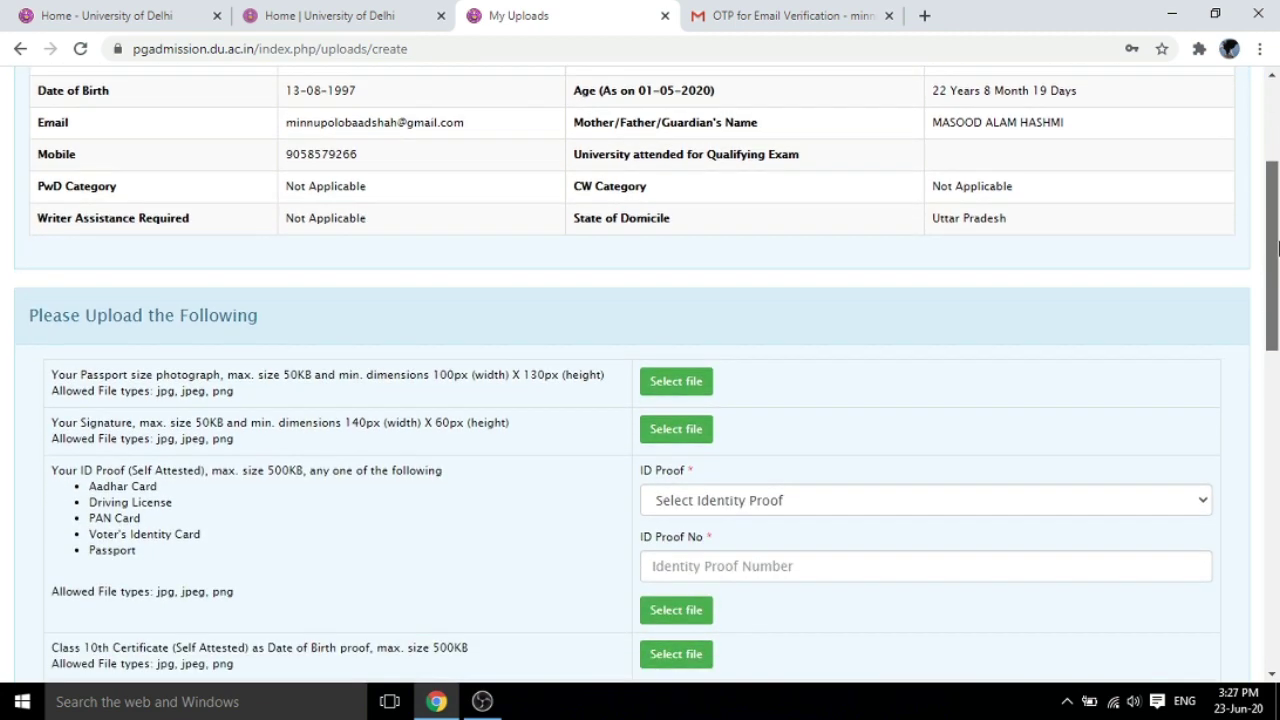
left_click_drag(1278, 245, 1278, 306)
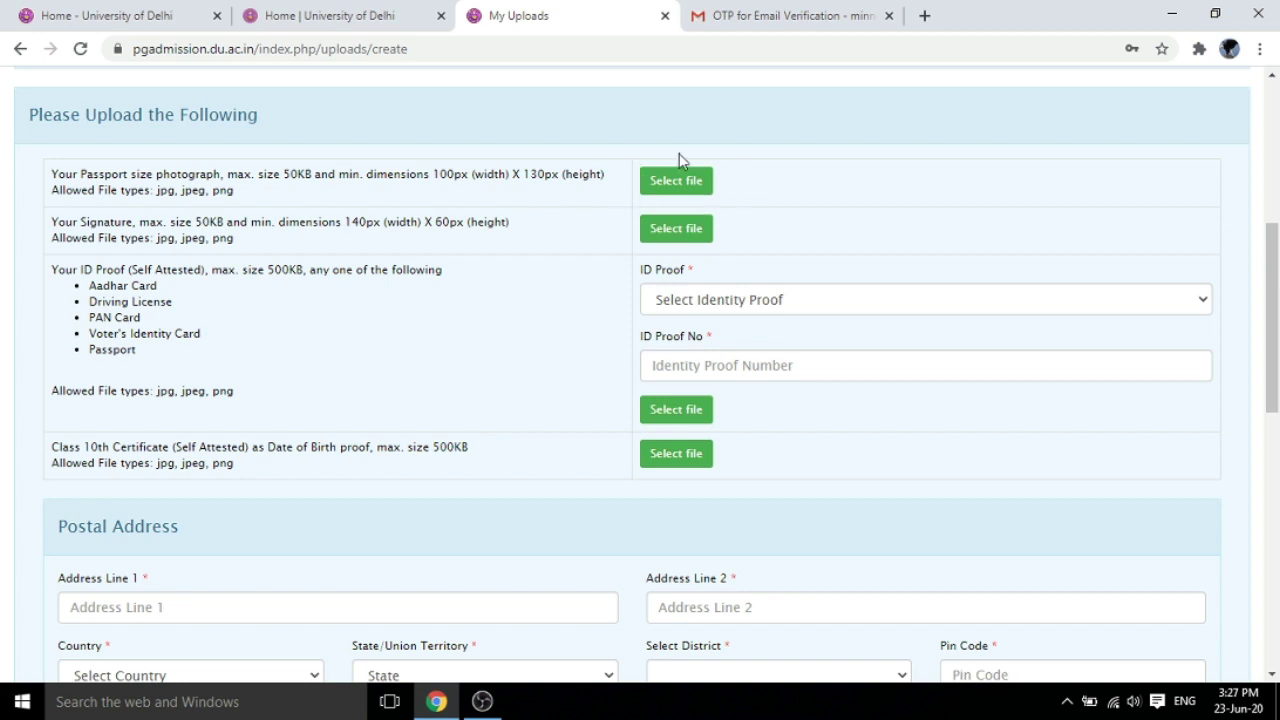
left_click(676, 185)
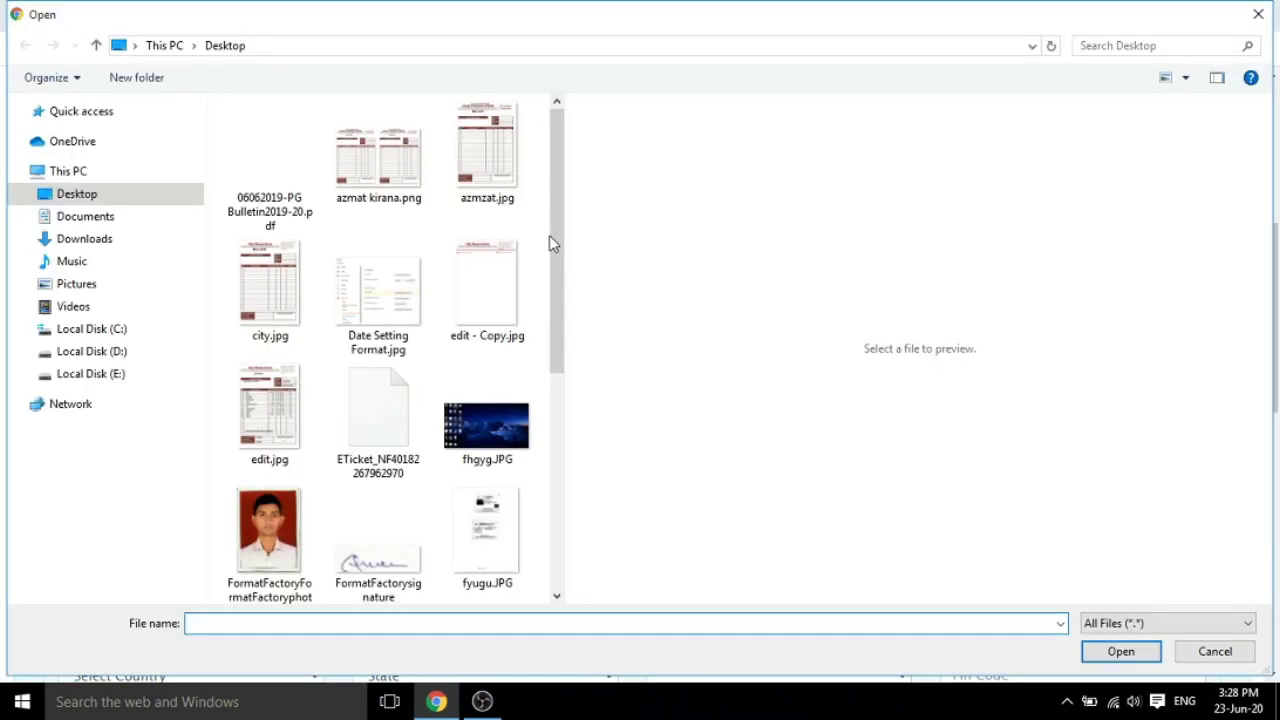
left_click_drag(552, 238, 552, 272)
left_click(270, 465)
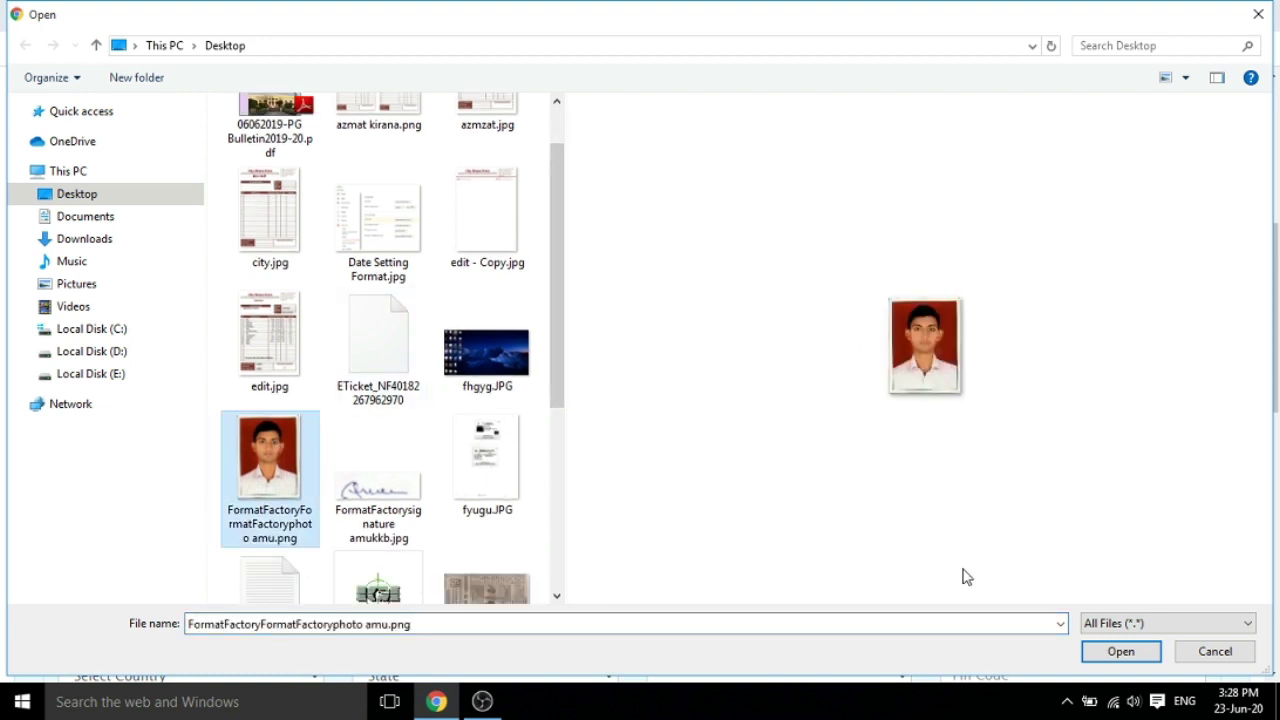
left_click(1148, 653)
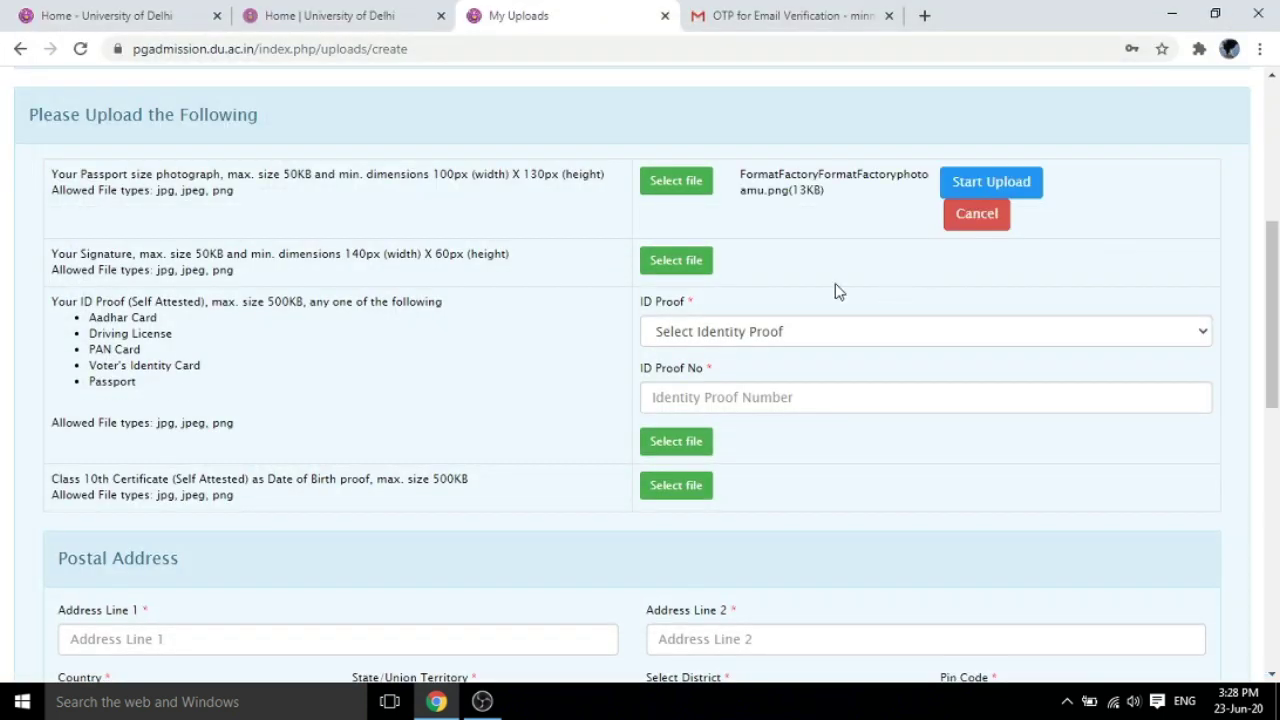
left_click(1008, 190)
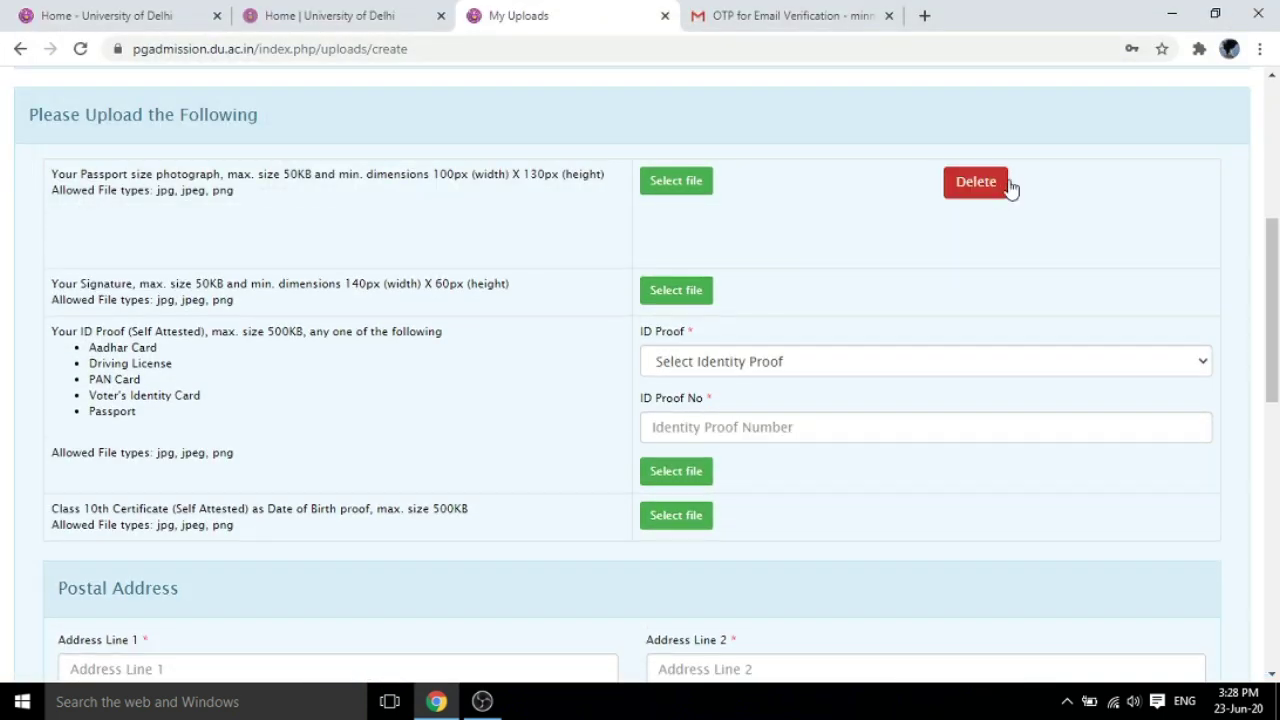
Upload the signature image file in the signature row
left_click(676, 297)
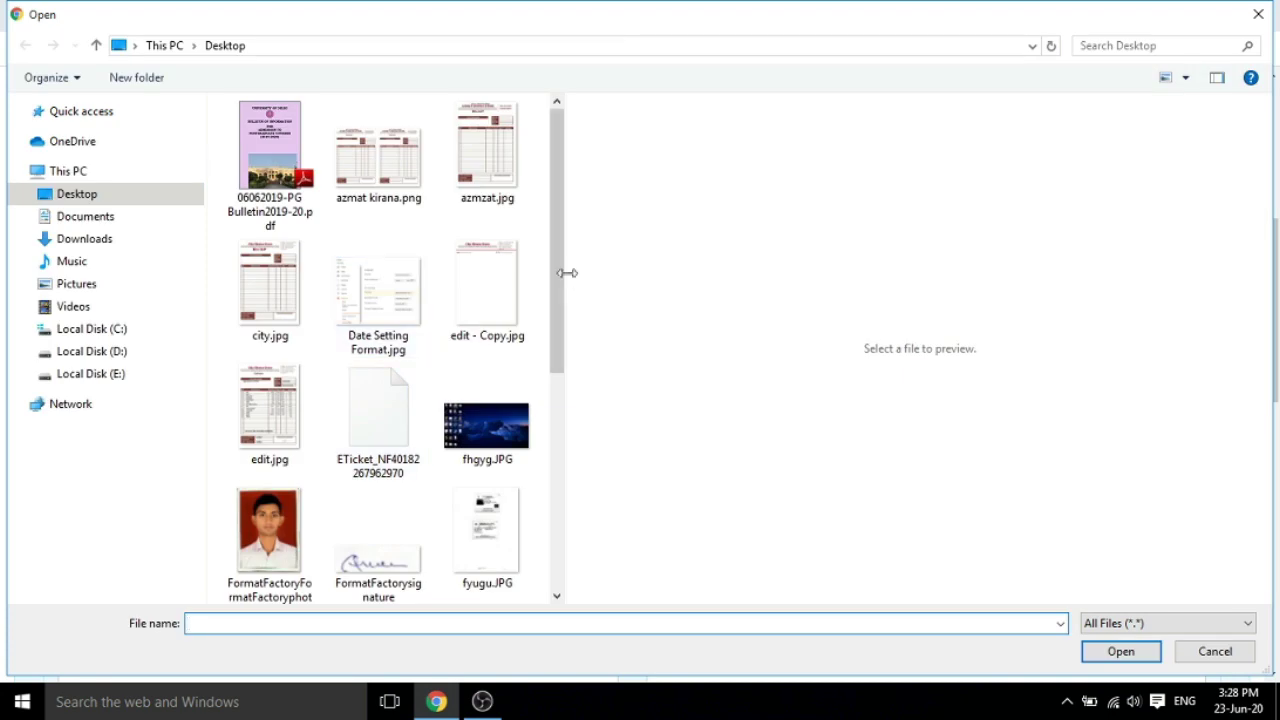
left_click_drag(569, 271, 560, 353)
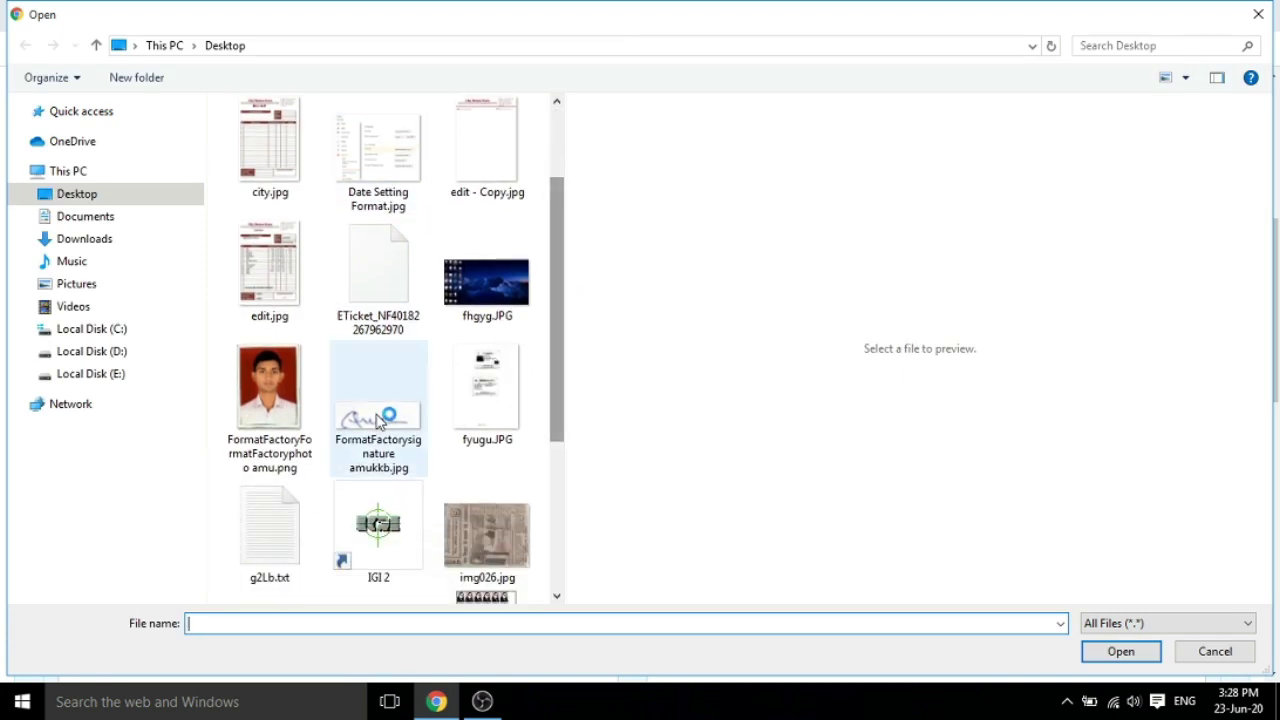
left_click(378, 405)
left_click(1122, 651)
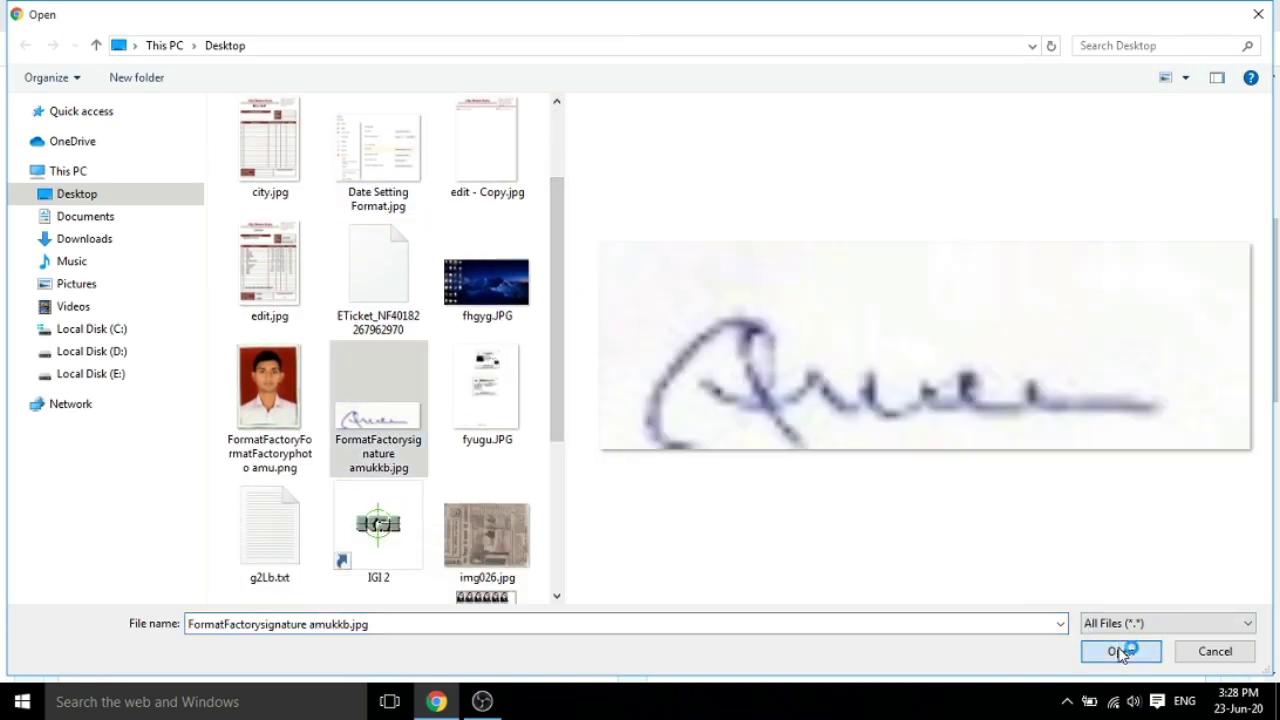
left_click(976, 300)
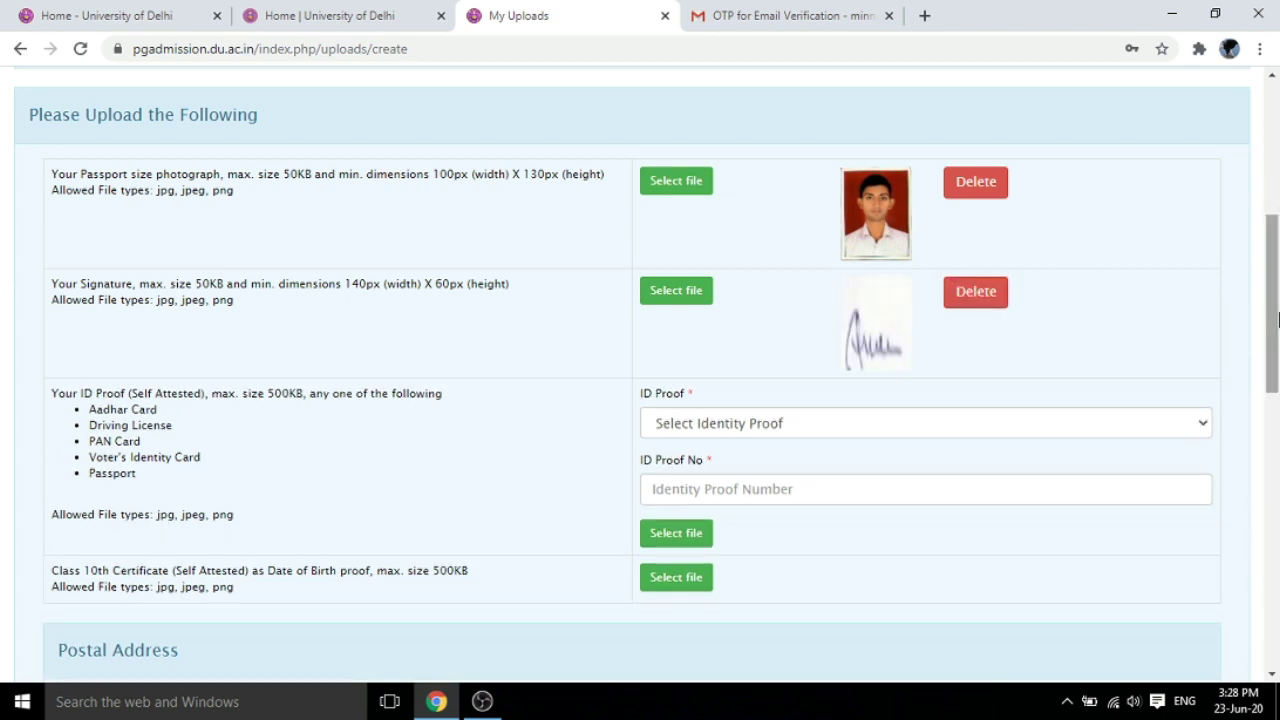
left_click_drag(1268, 324, 1268, 362)
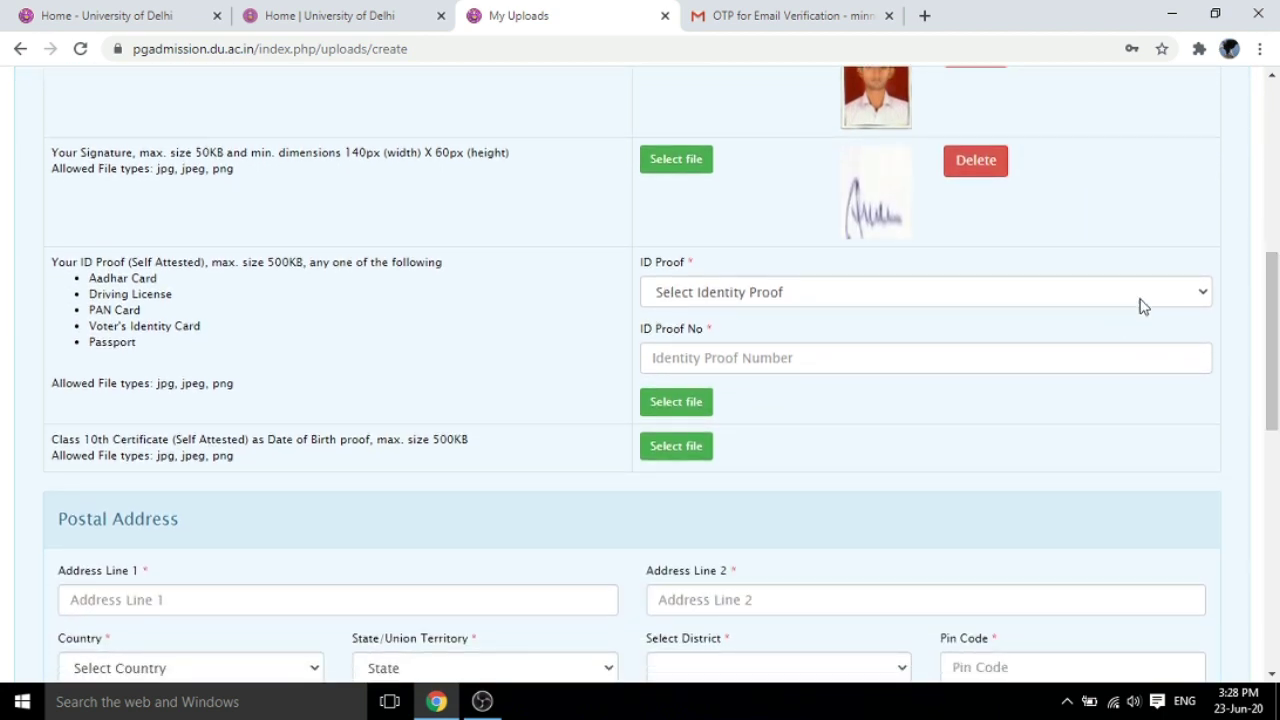
Set the ID proof to Aadhar Card, enter its number, and upload city.jpg
left_click(1156, 299)
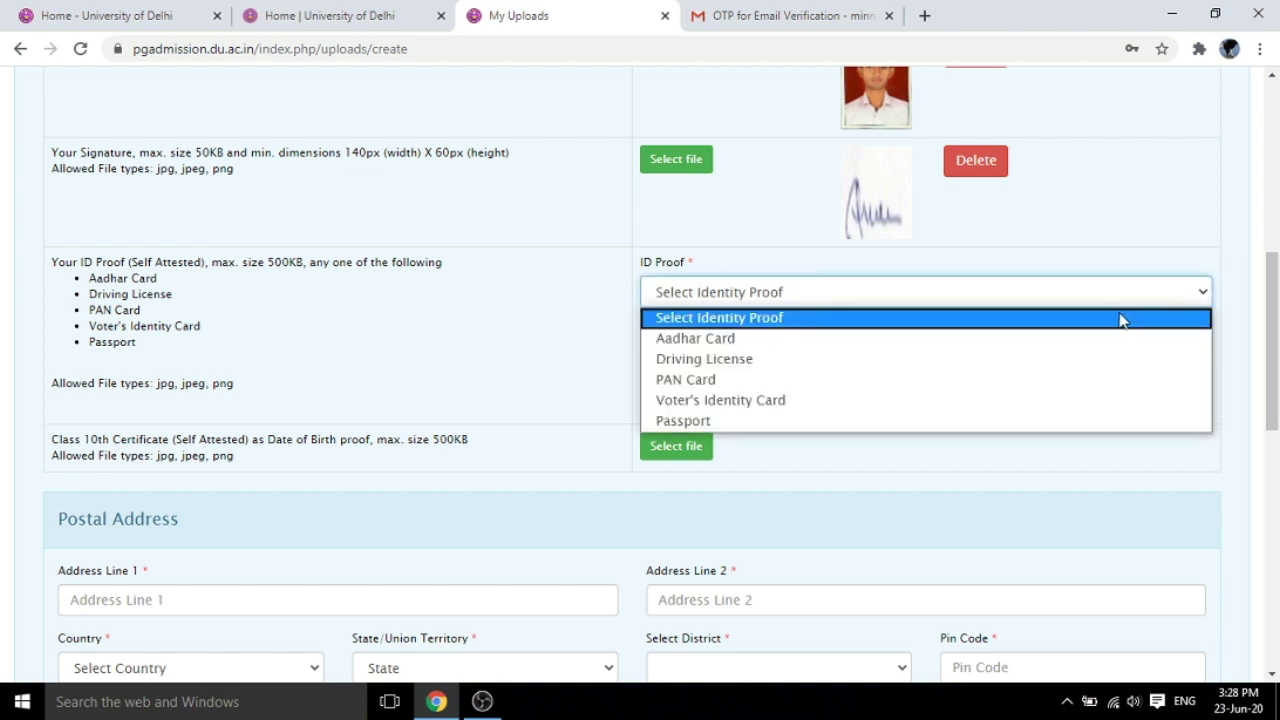
left_click(807, 345)
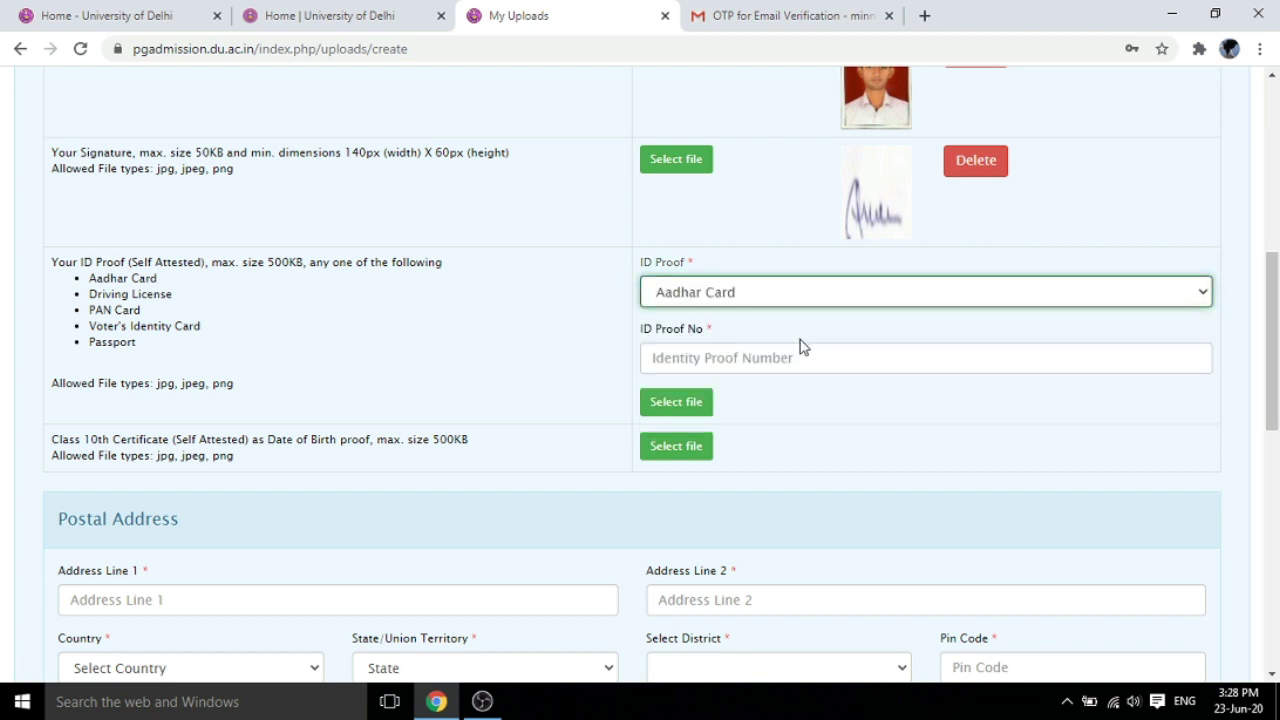
left_click(717, 358)
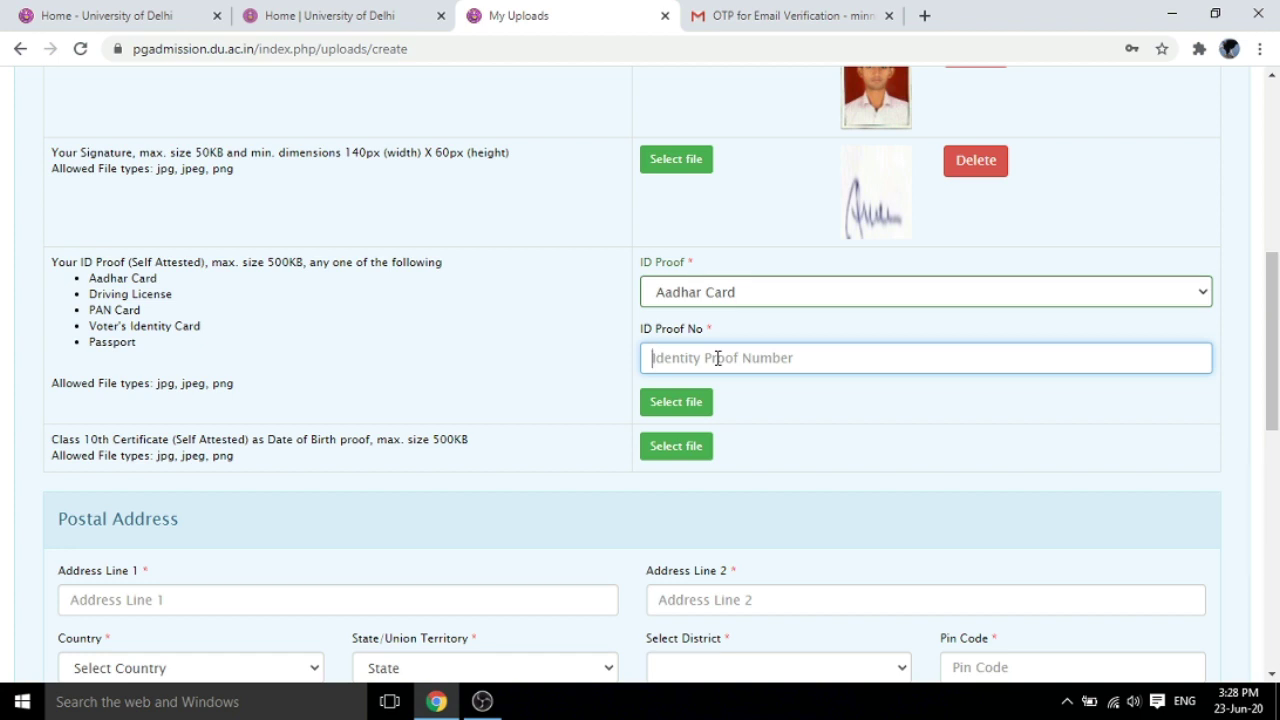
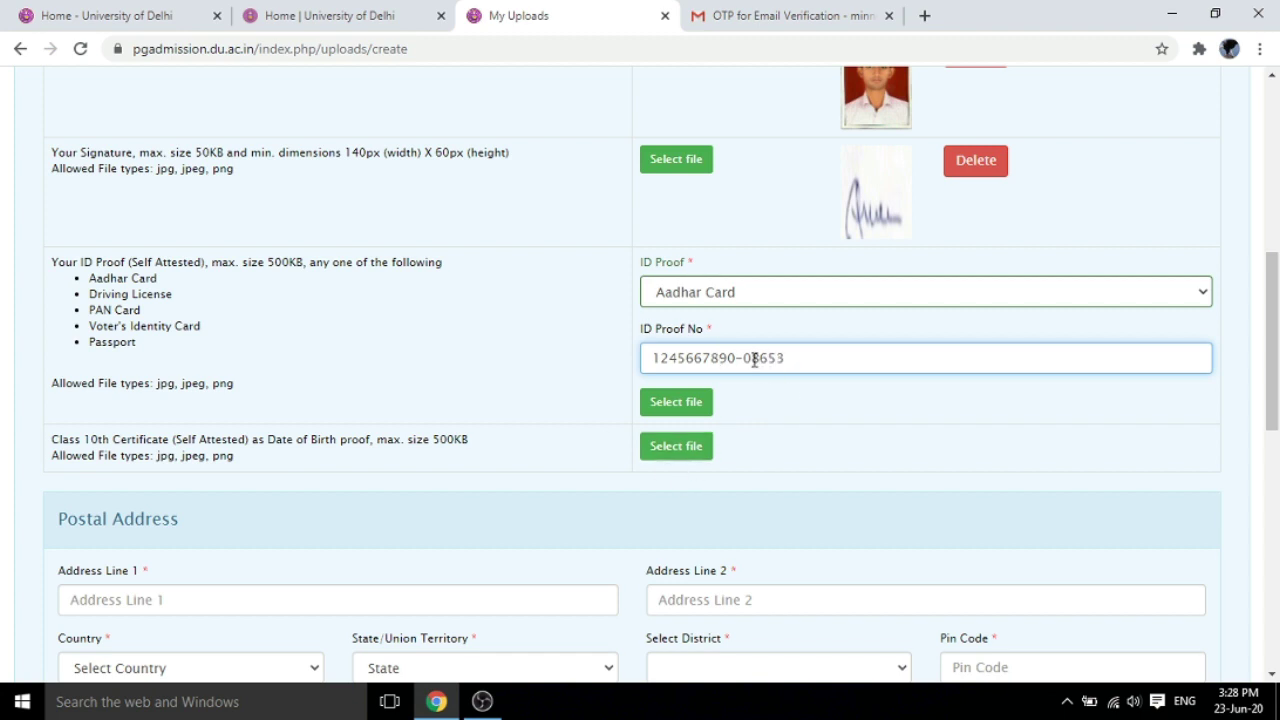
key("BackSpace")
left_click(683, 402)
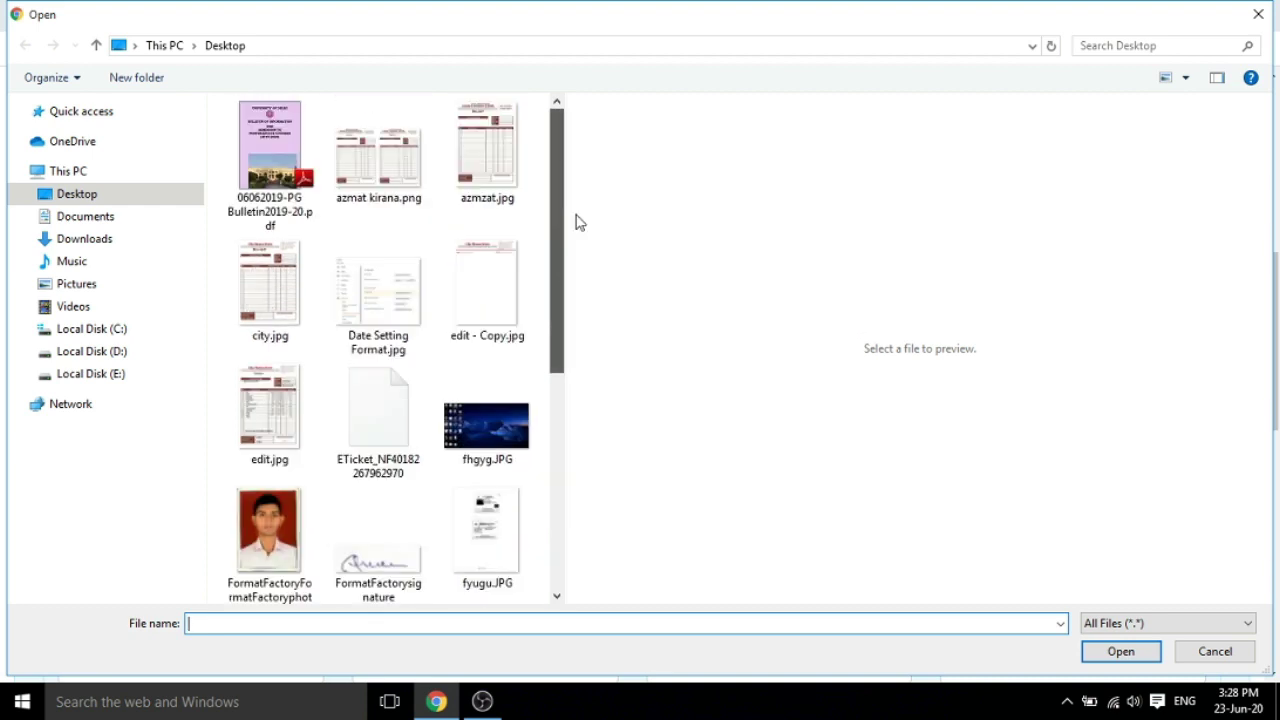
double_click(268, 295)
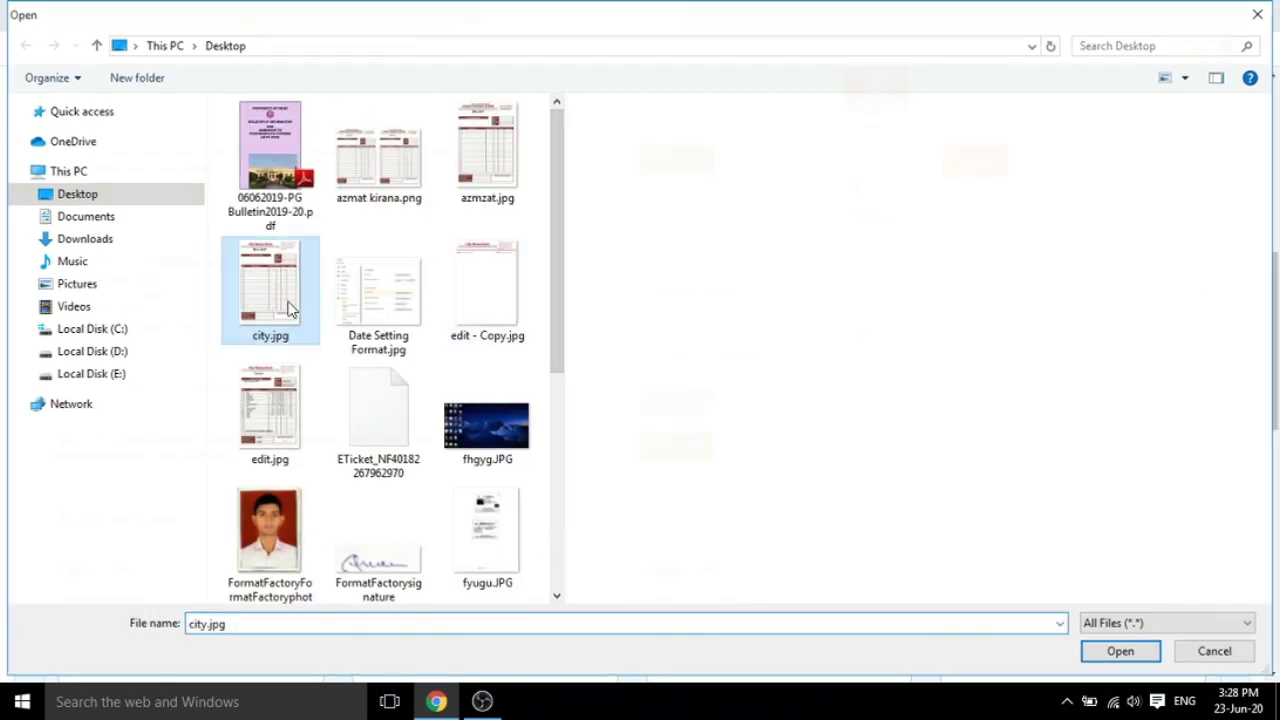
left_click(968, 405)
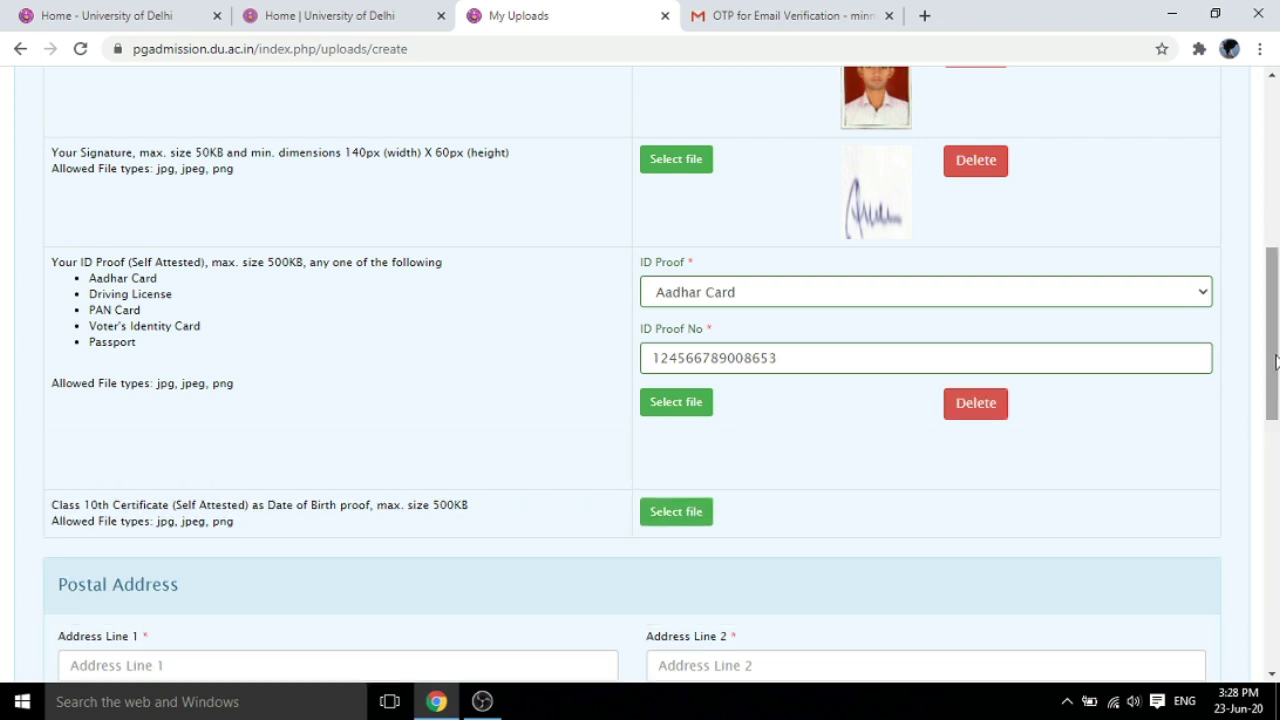
Upload city.jpg as the Class 10th certificate
left_click_drag(1274, 366, 1275, 404)
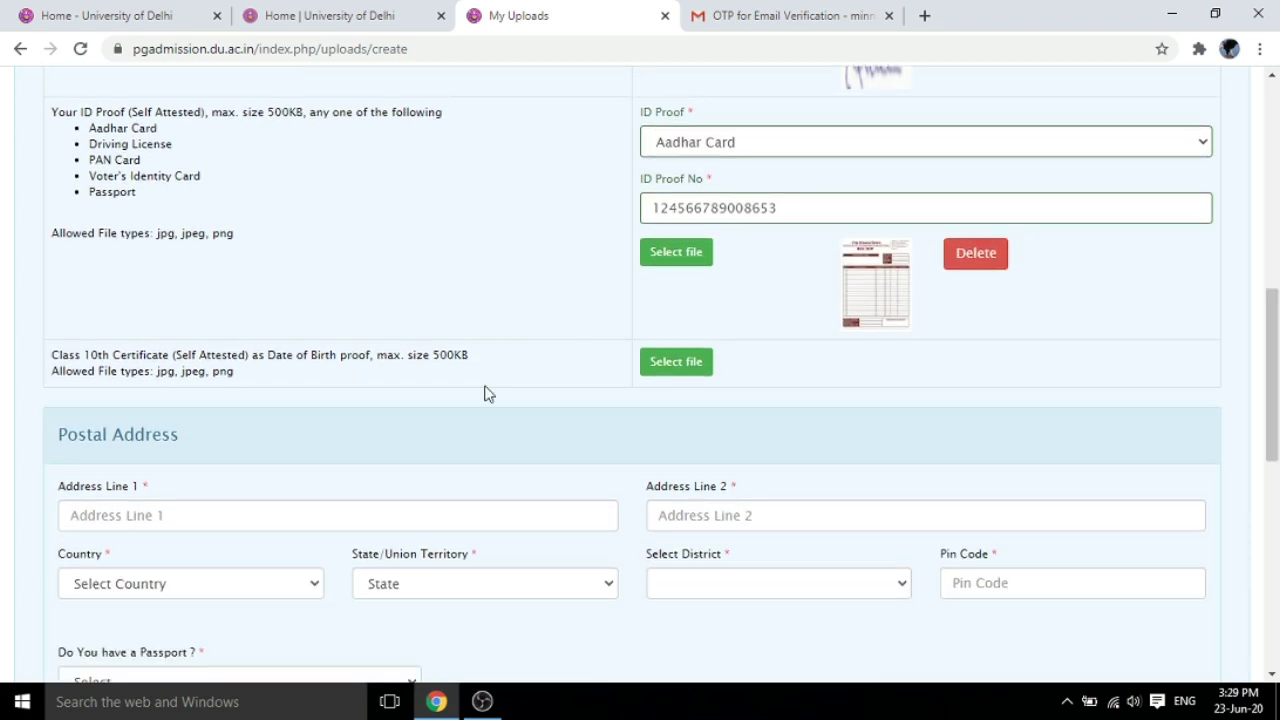
left_click(684, 366)
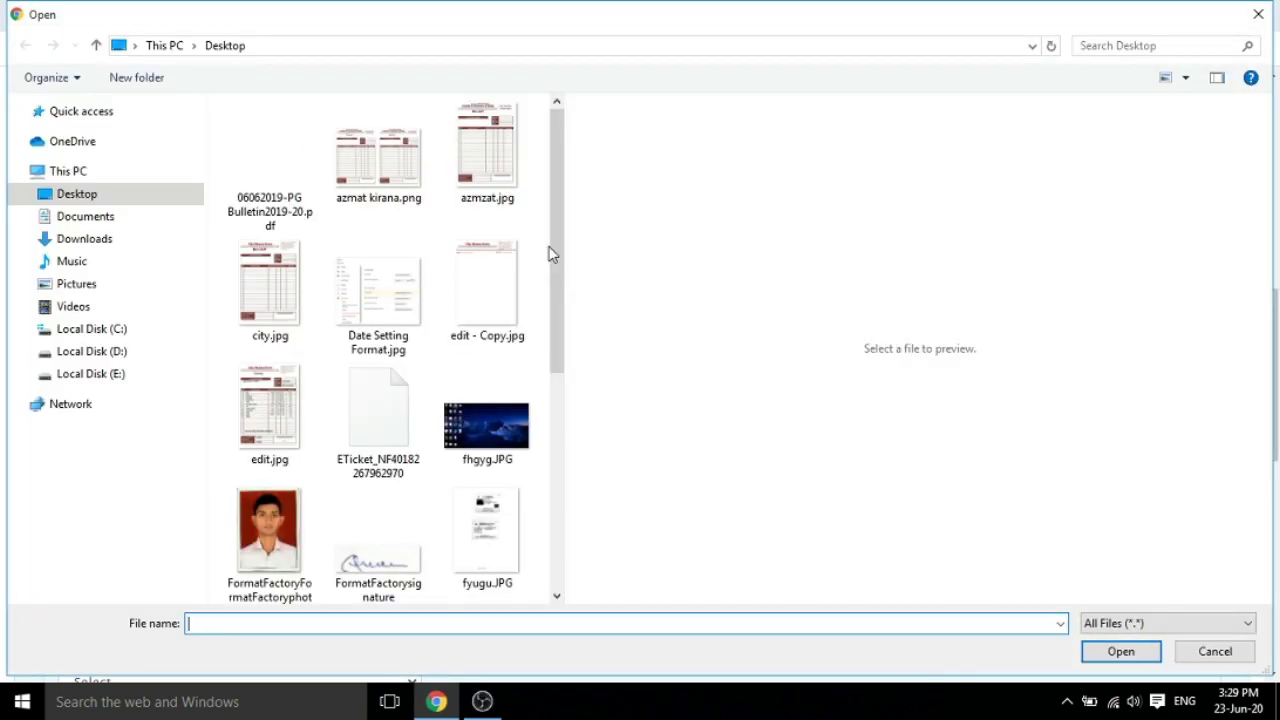
left_click_drag(550, 254, 563, 266)
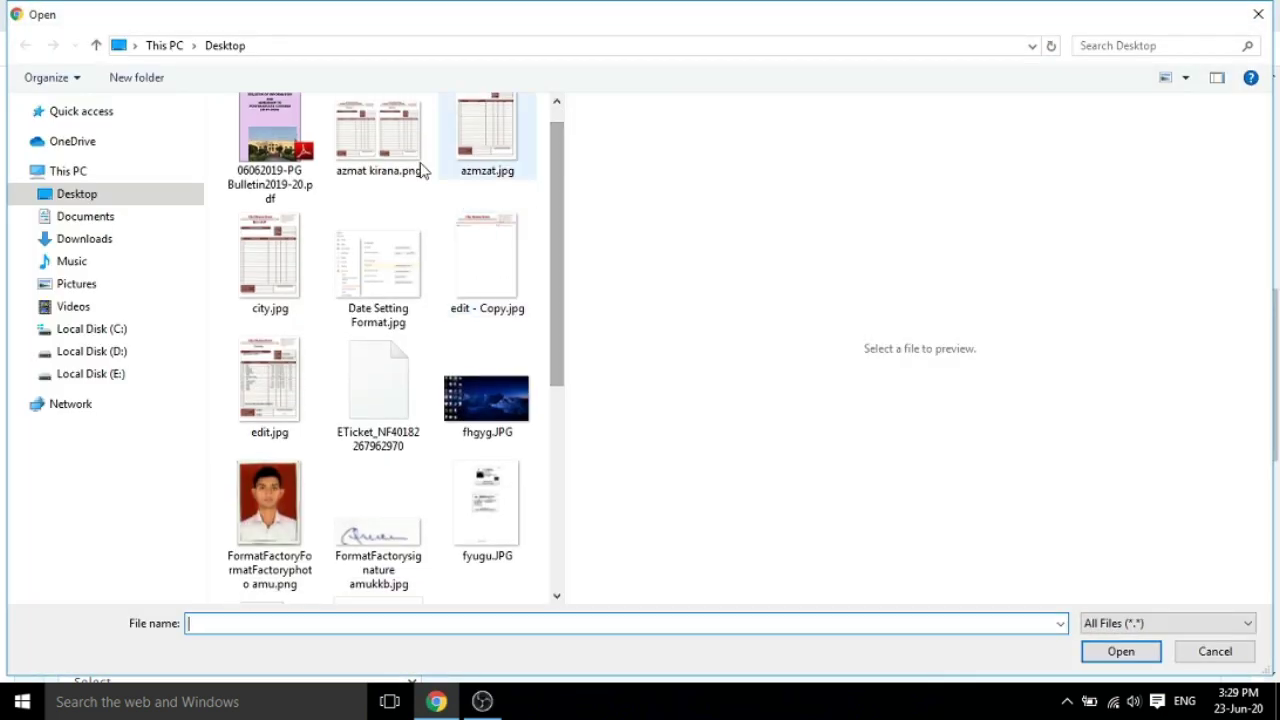
double_click(271, 254)
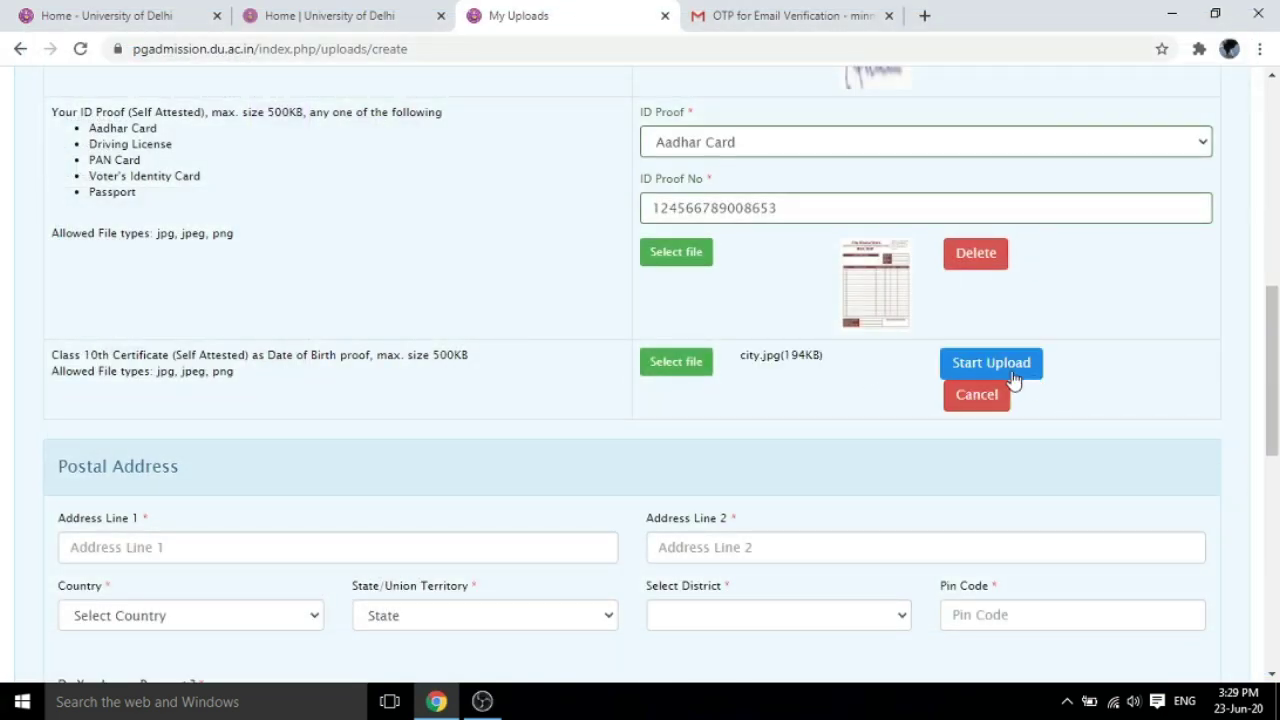
left_click(1005, 366)
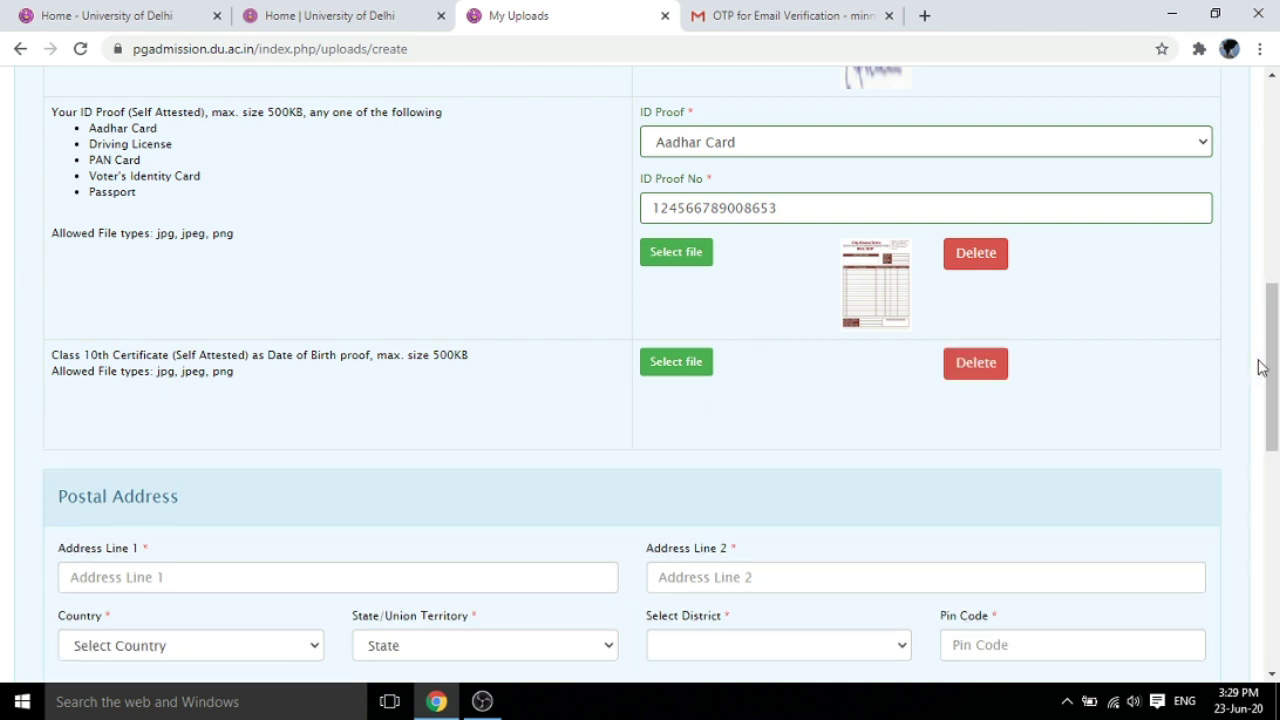
left_click_drag(1276, 360, 1276, 439)
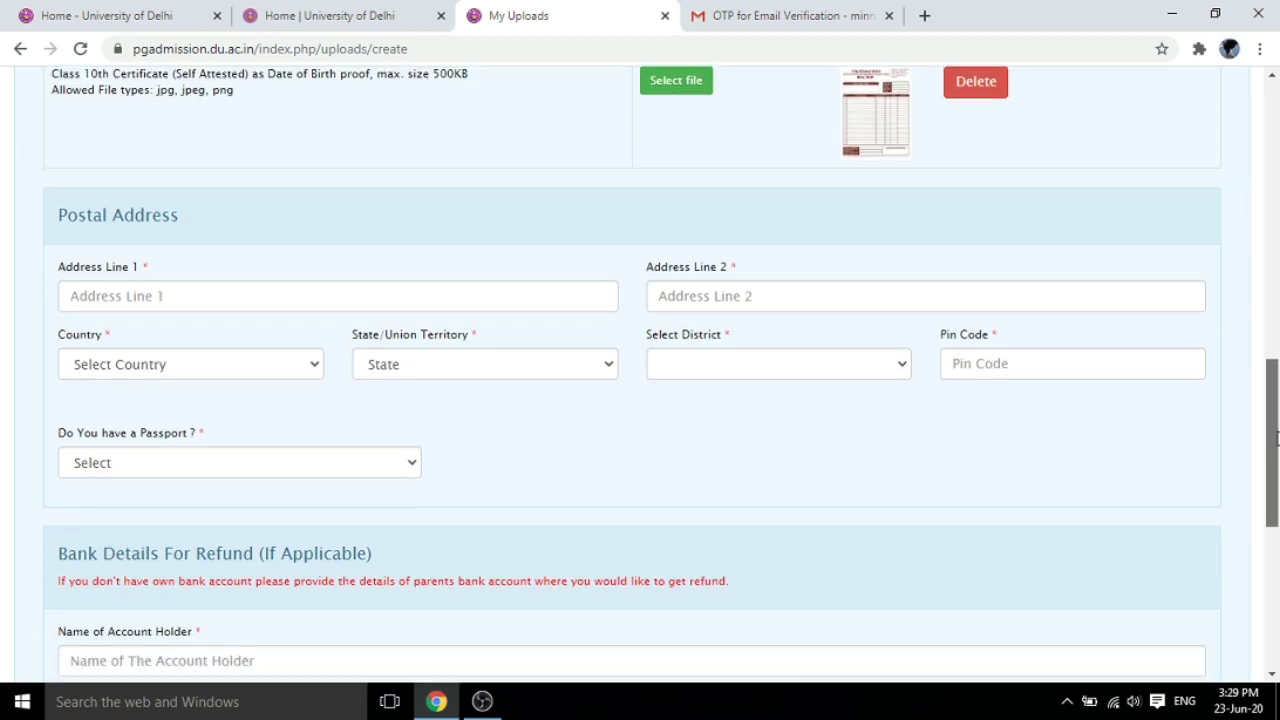
Autofill the postal address from the first saved address suggestion in Address Line 1
left_click(216, 295)
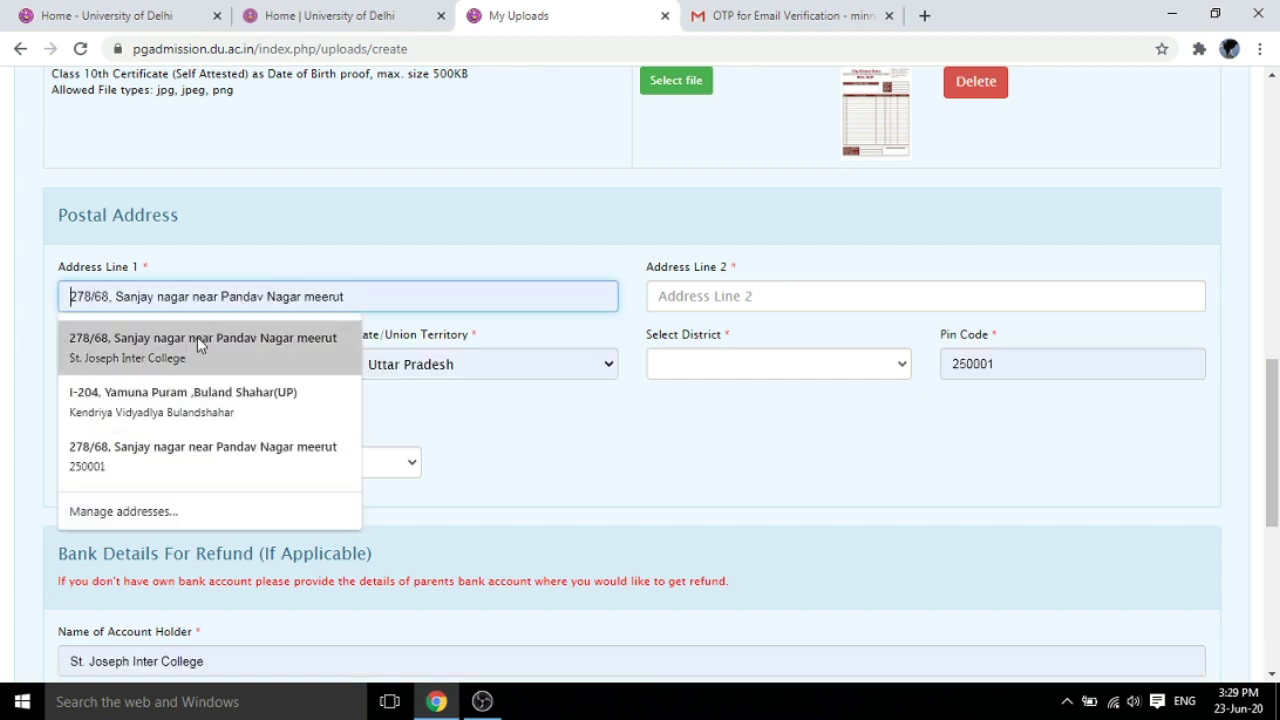
left_click(182, 347)
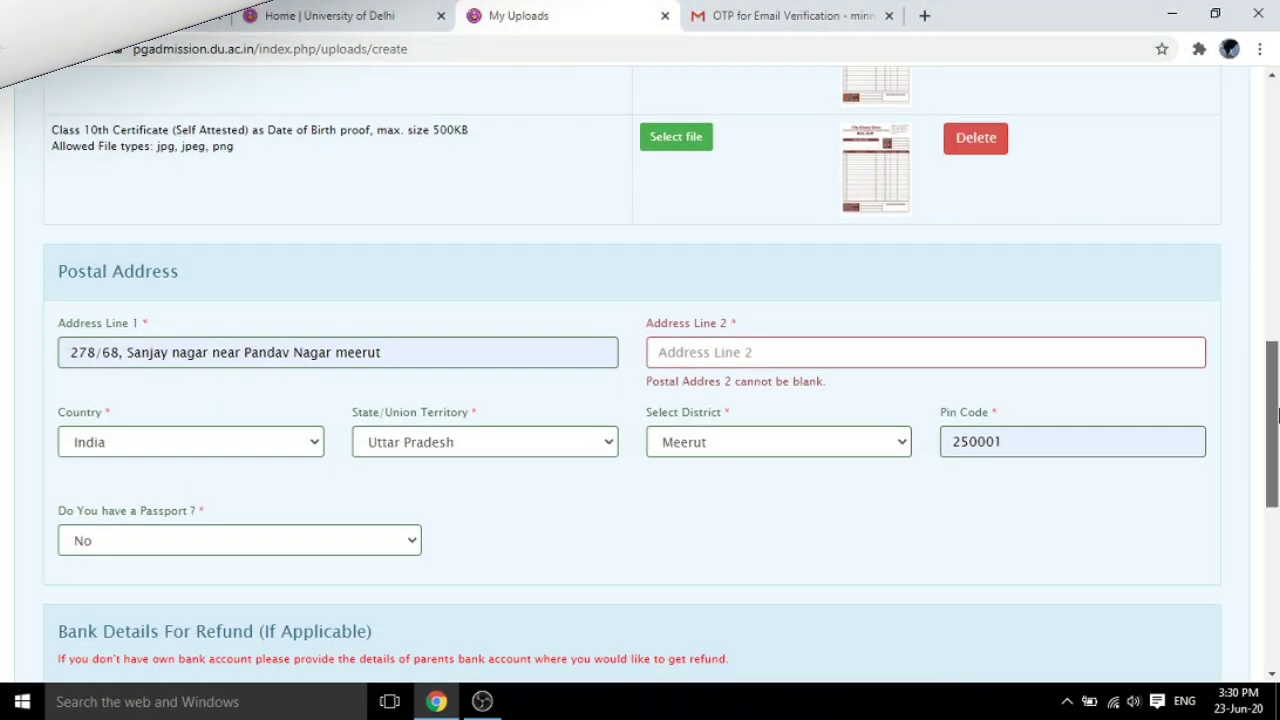
scroll(1275, 440, "down", 1)
left_click_drag(1277, 432, 1277, 543)
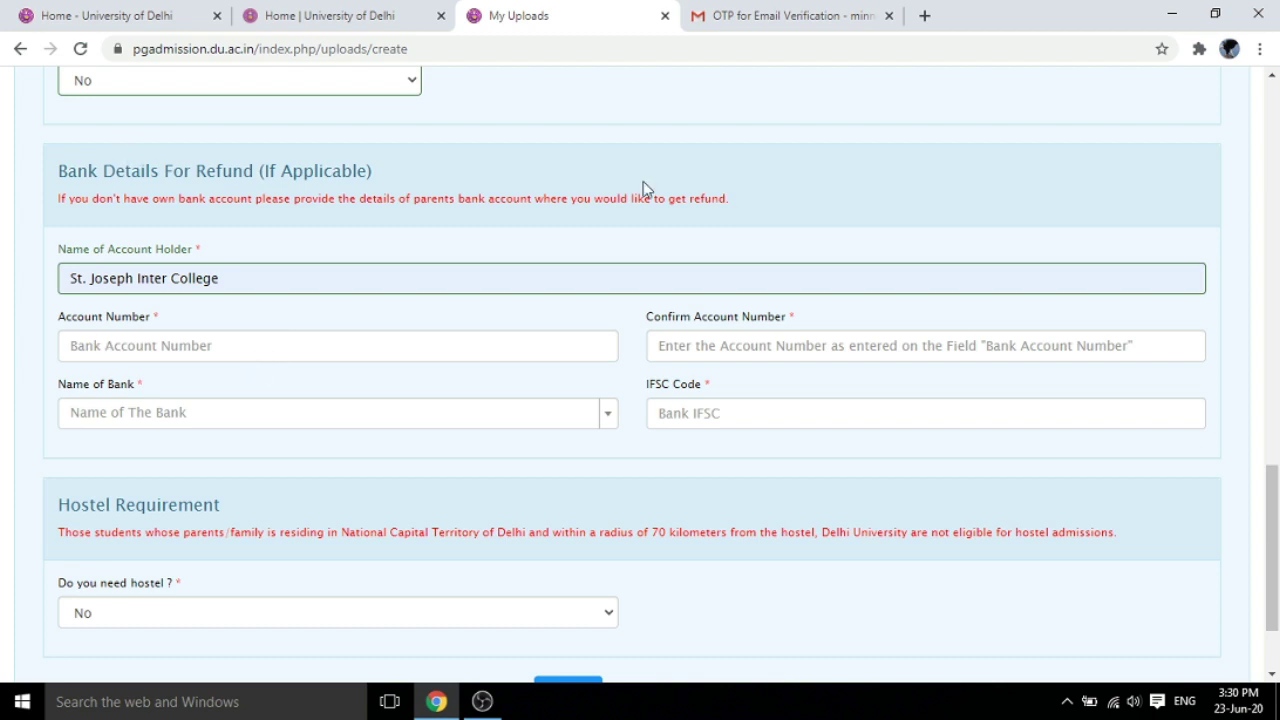
Autofill the refund bank account details, answer Yes to hostel, and set residential state Delhi/NCT
left_click(368, 345)
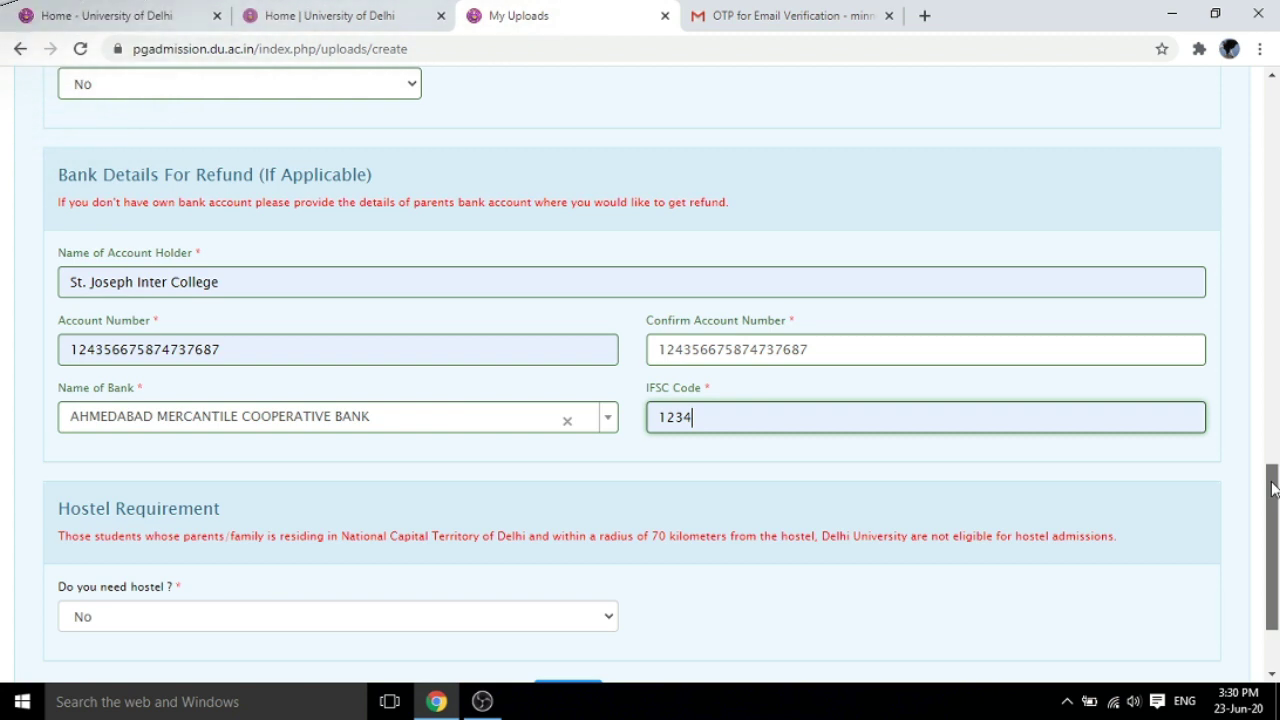
left_click_drag(1274, 488, 1272, 543)
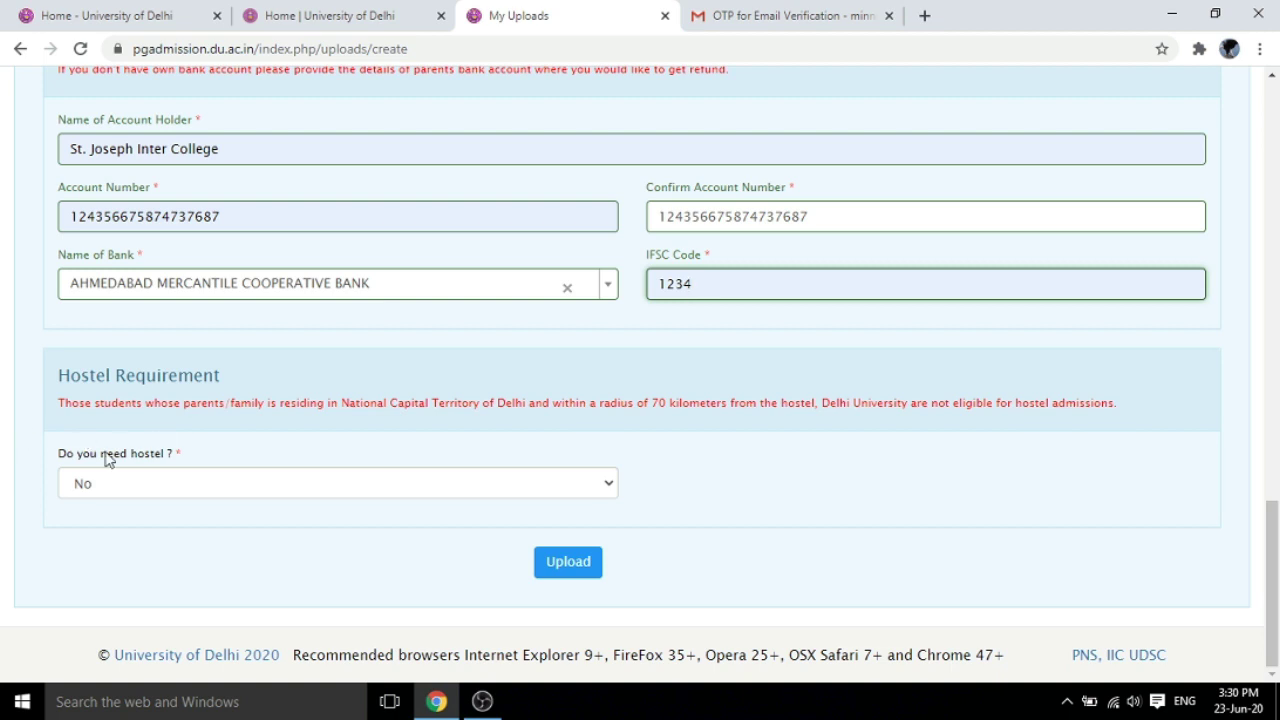
left_click(605, 488)
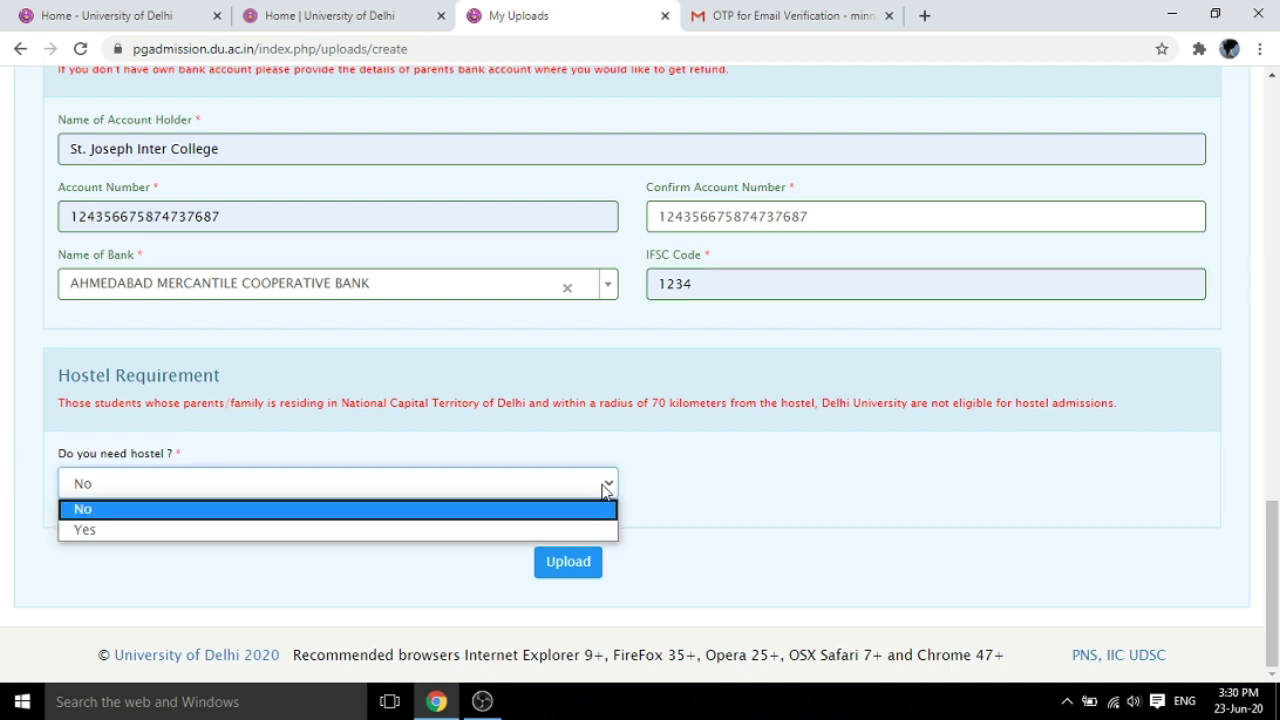
left_click(470, 531)
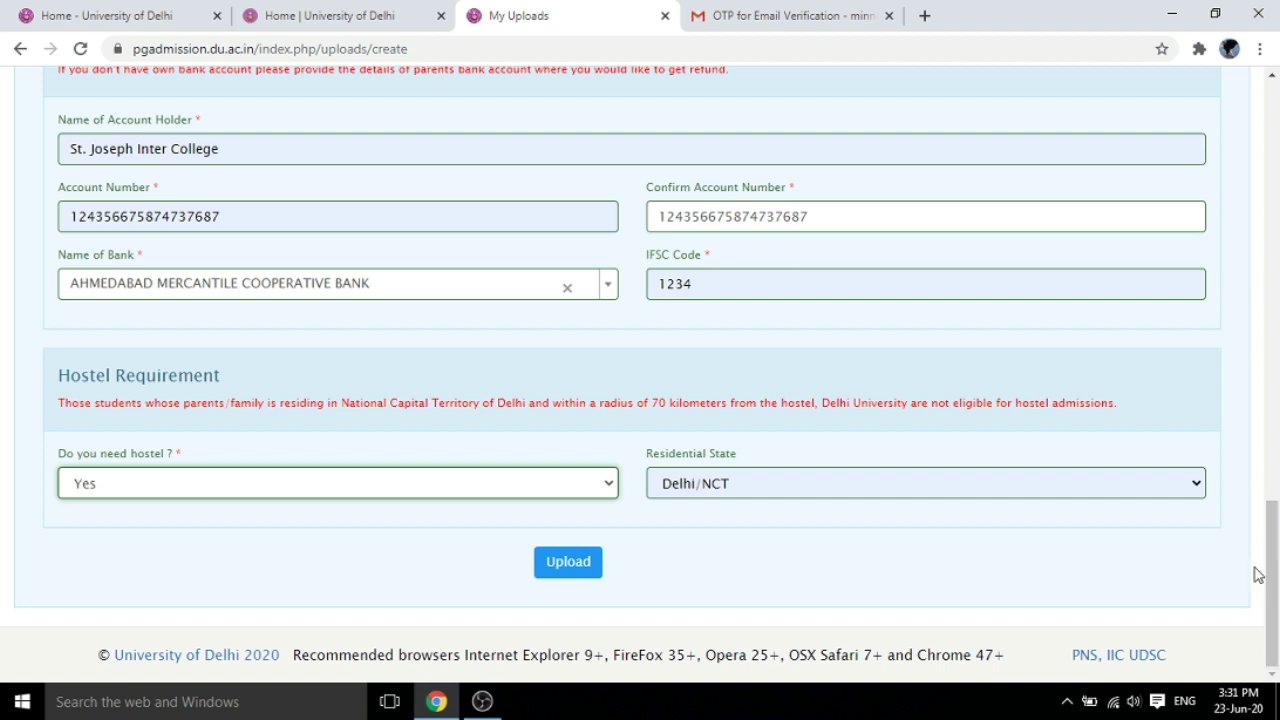
left_click(1198, 484)
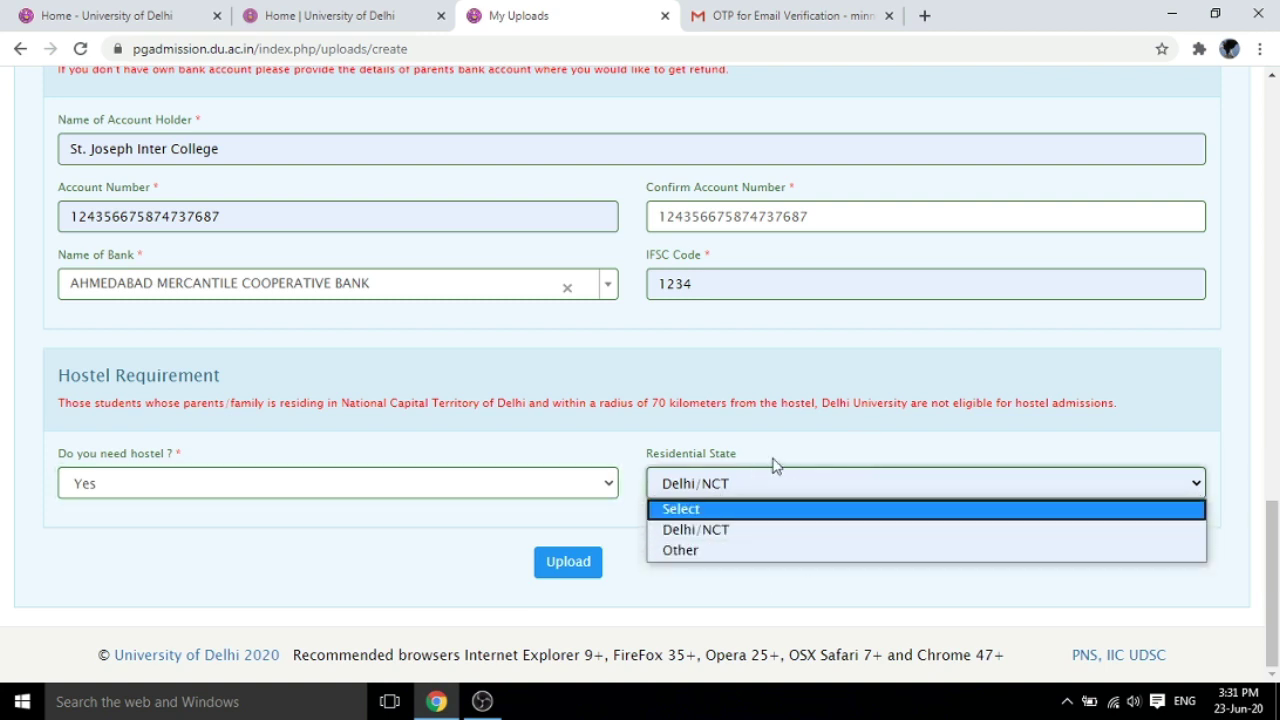
left_click(748, 534)
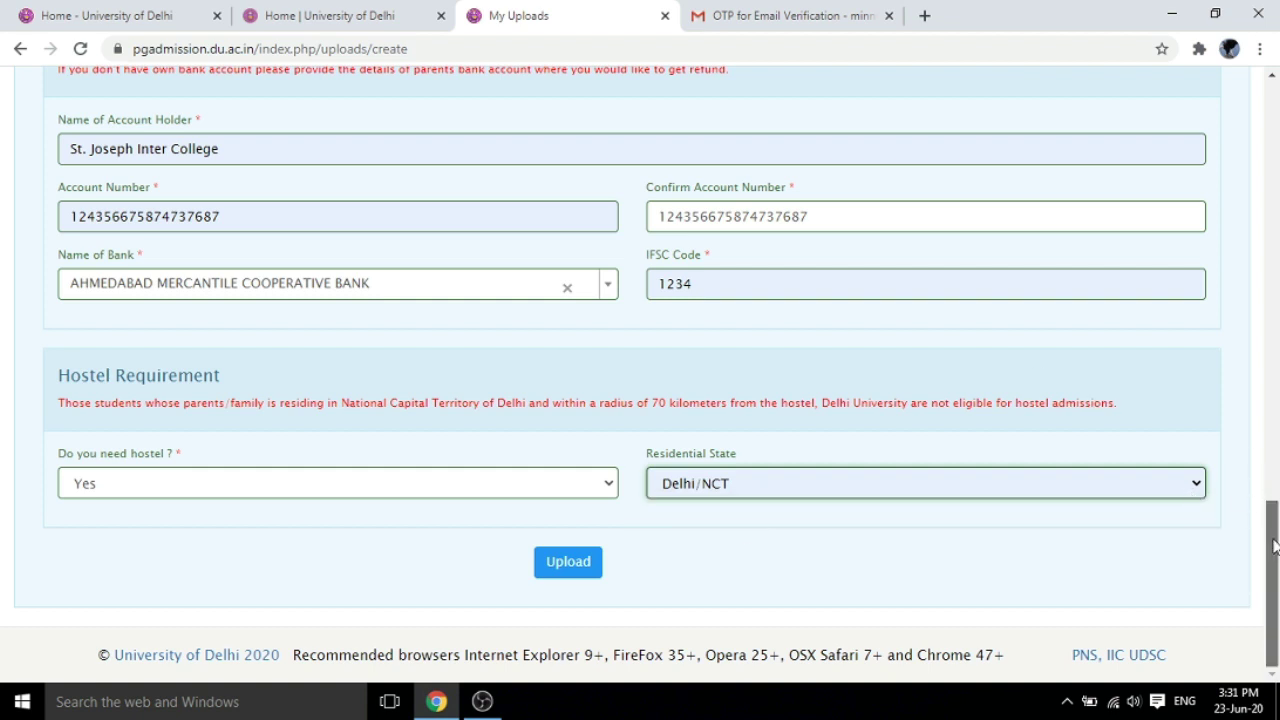
mouse_move(1275, 543)
left_mouse_down()
mouse_move(1275, 491)
mouse_move(1275, 560)
left_mouse_up()
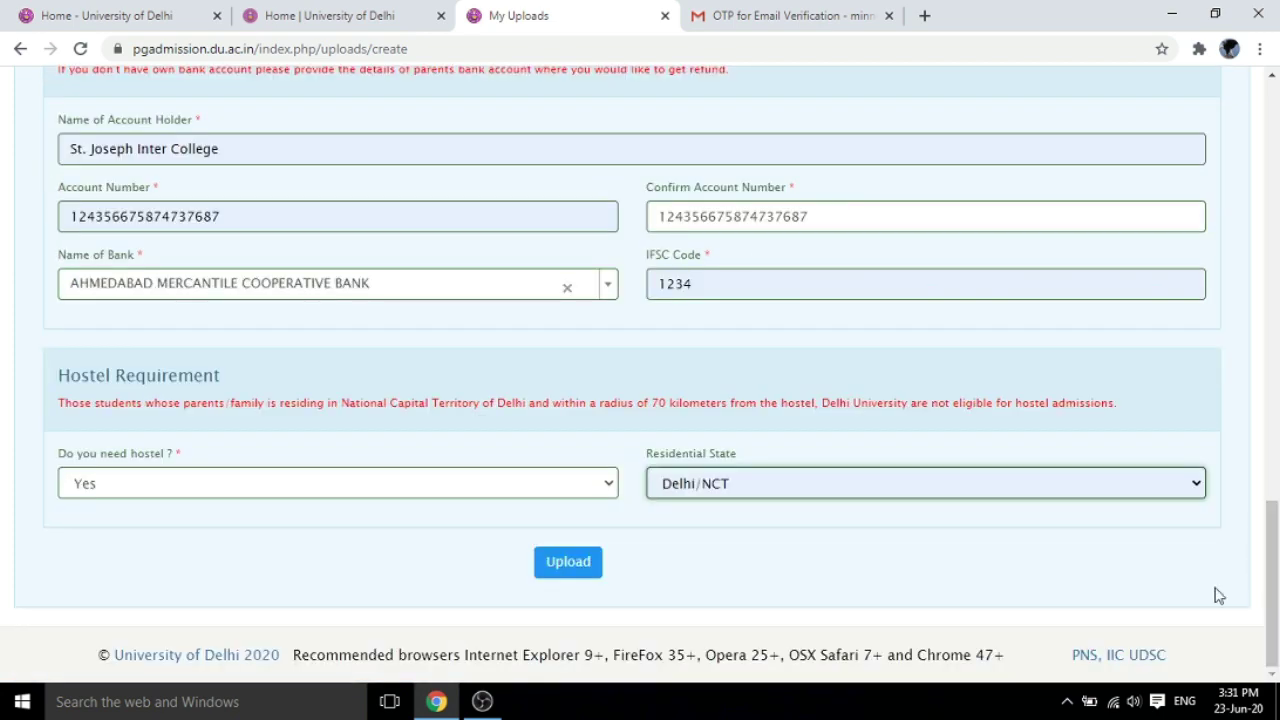
Save the details form, resubmitting after the validation error, and review the uploads summary
left_click(567, 563)
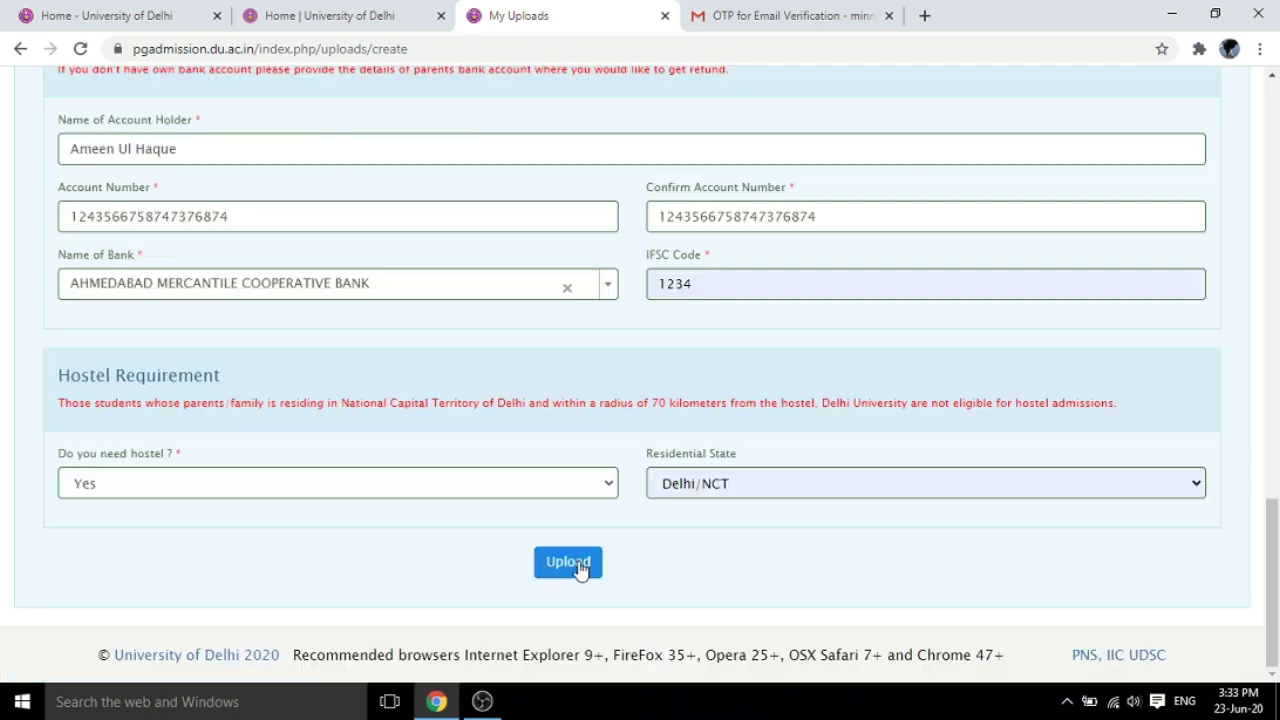
left_click(567, 561)
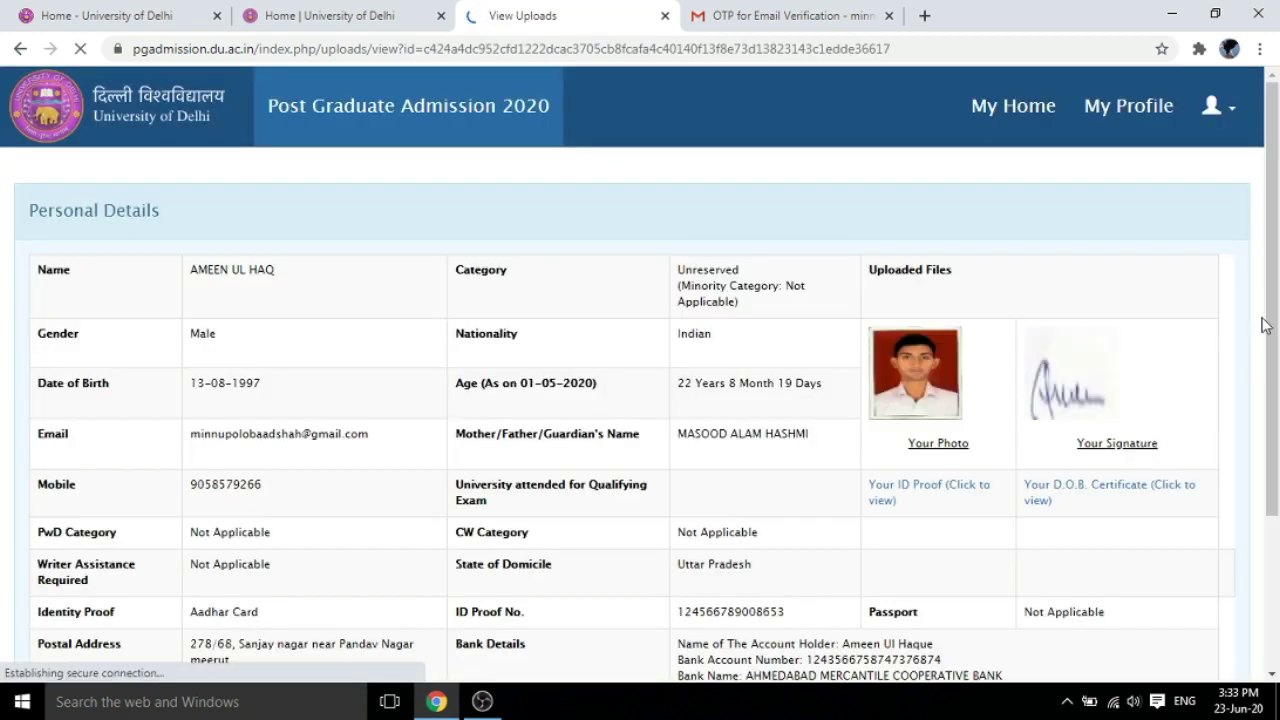
left_click_drag(1276, 262, 1276, 470)
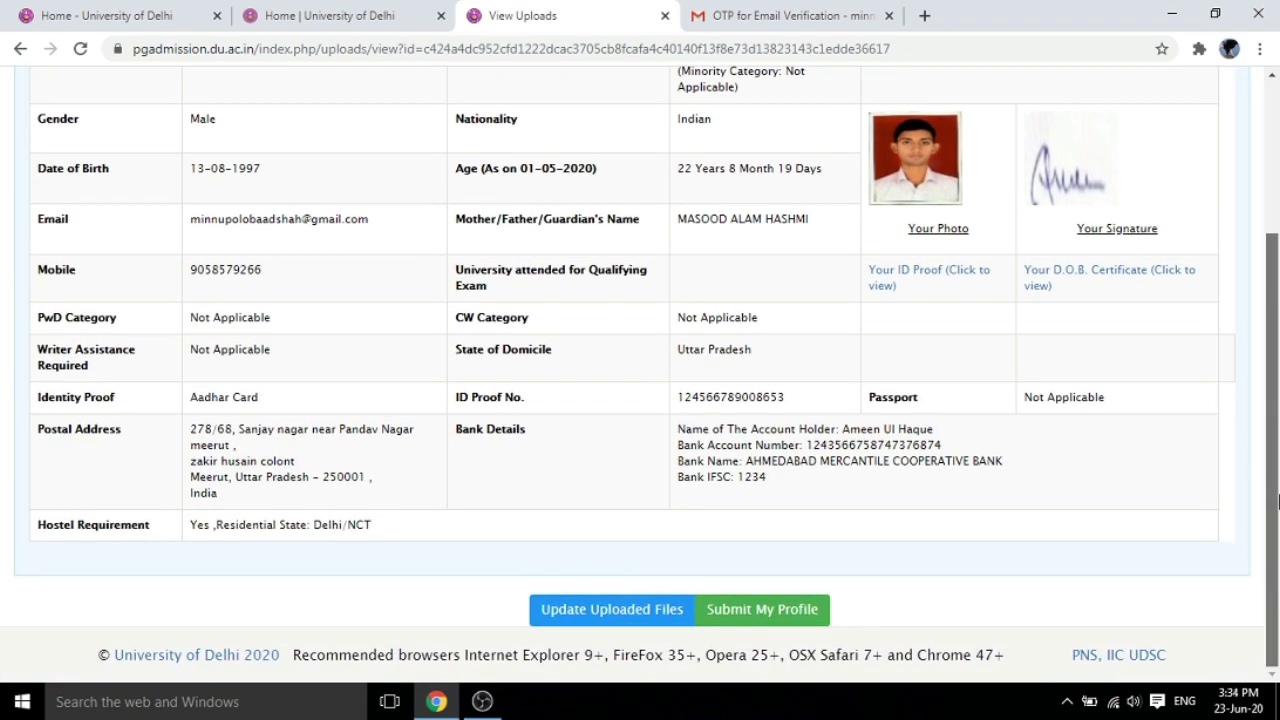
scroll(1278, 428, "up", 1)
scroll(1278, 428, "down", 1)
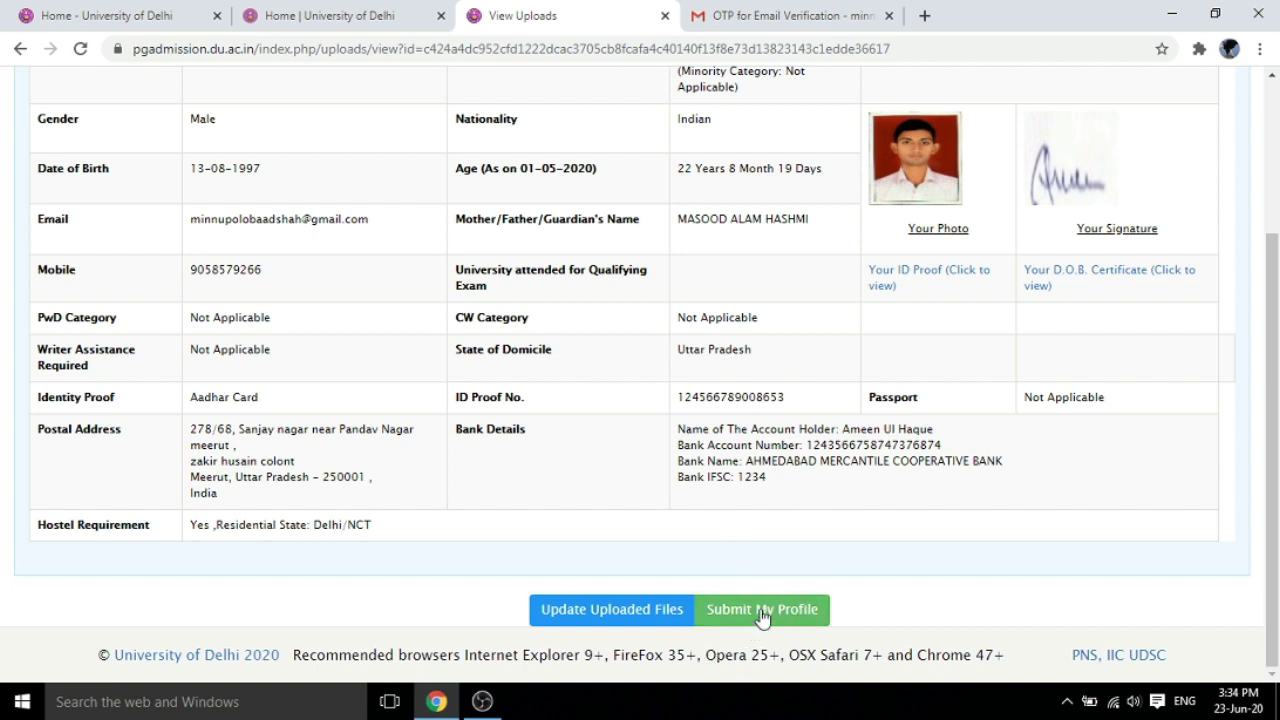
Scroll to the end of the summary and begin Submit My Profile
left_click_drag(1273, 508, 1278, 365)
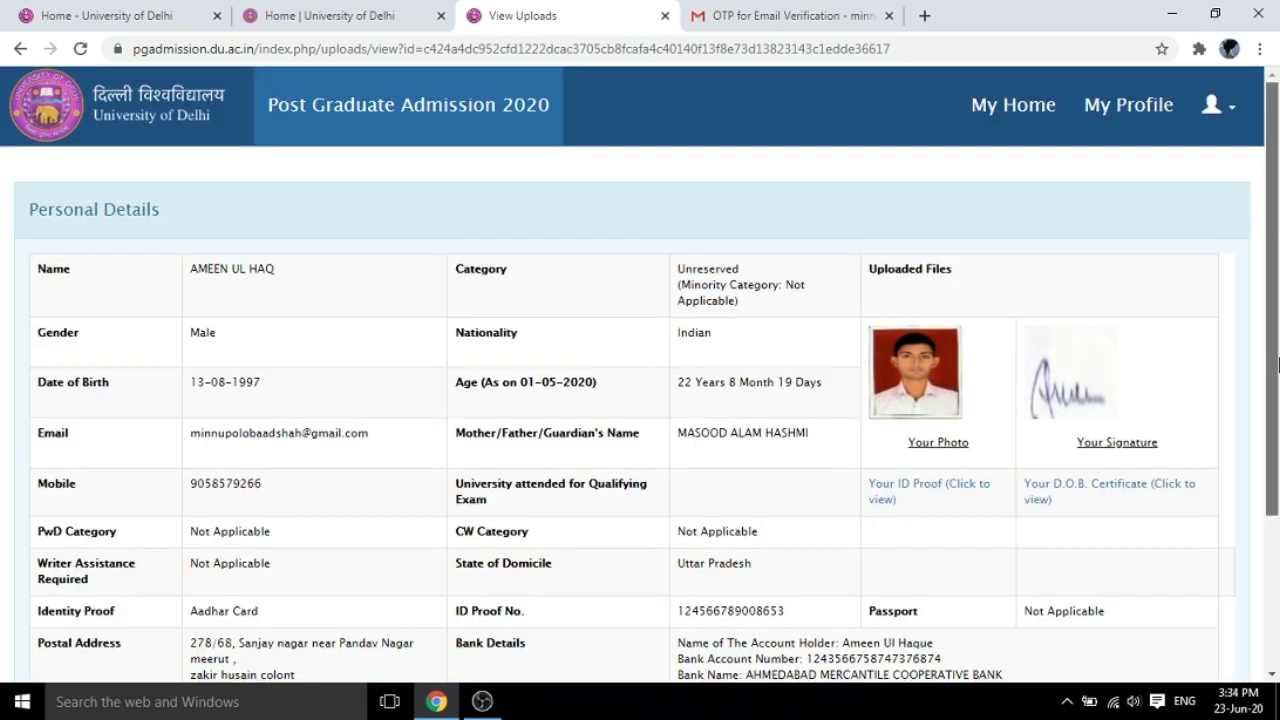
scroll(1278, 365, "down", 5)
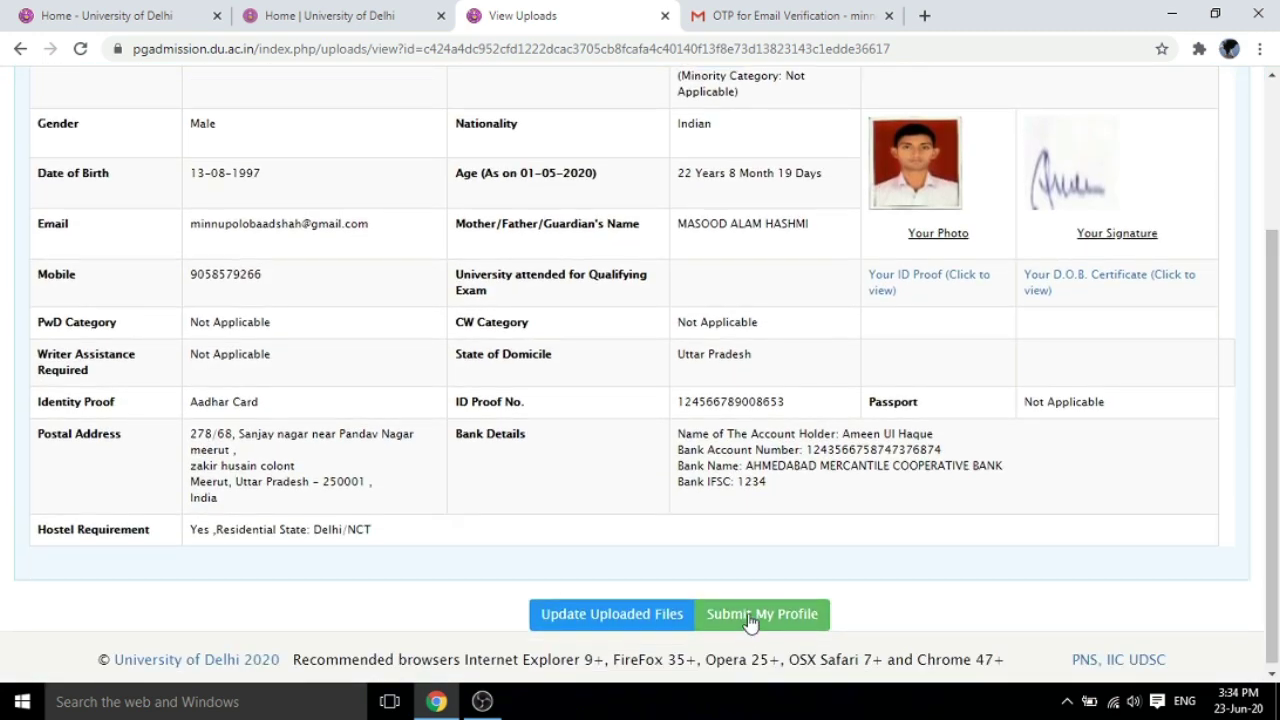
left_click(750, 619)
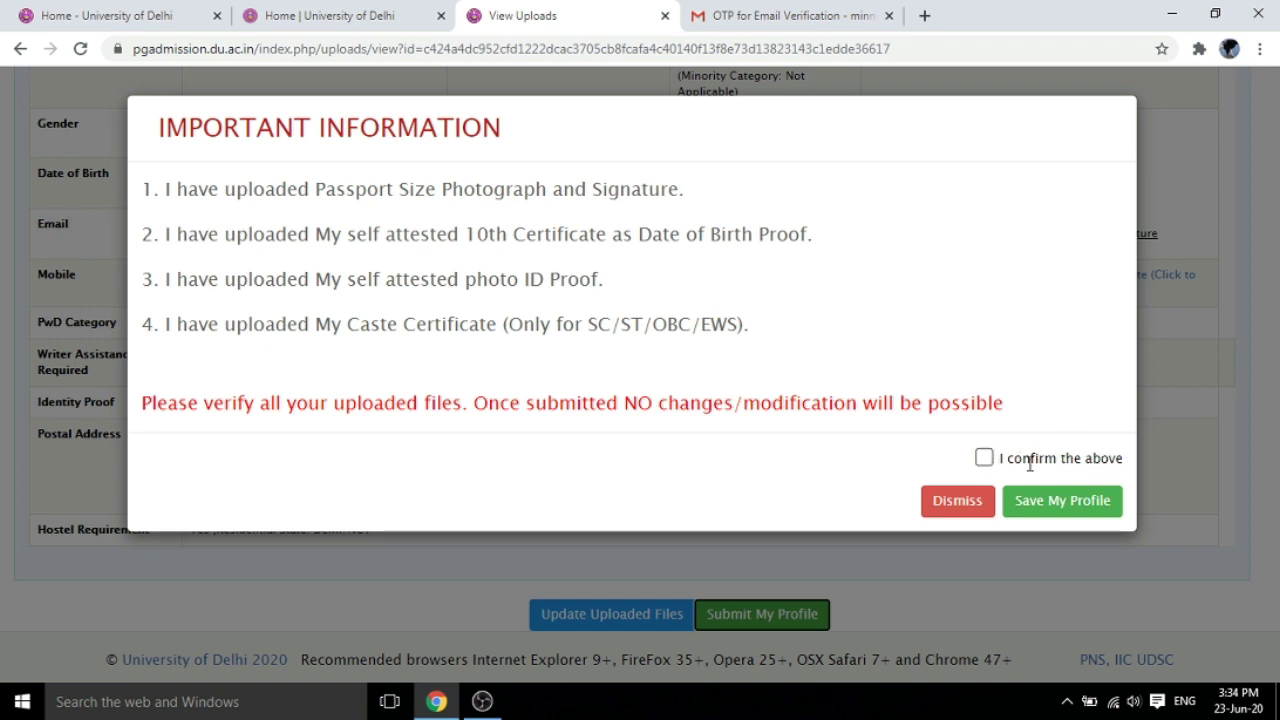
Tick 'I confirm the above' in the Important Information notice and save the profile
left_click(984, 458)
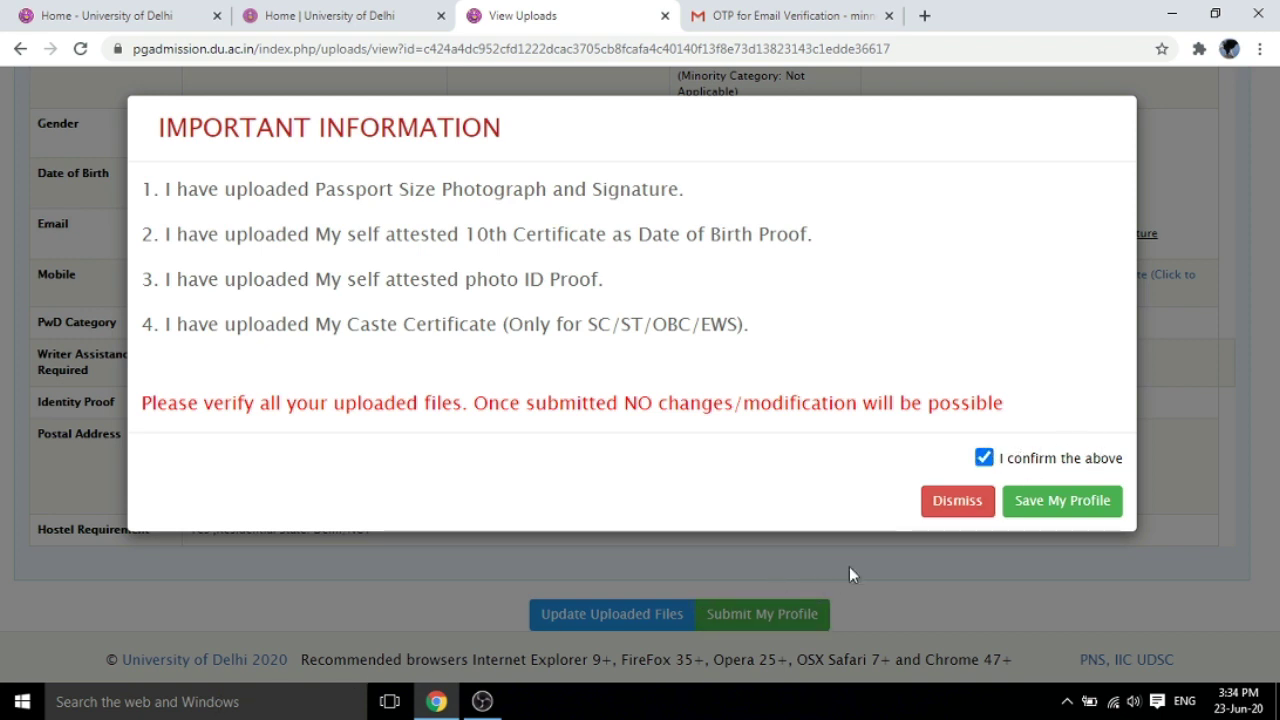
left_click(1070, 513)
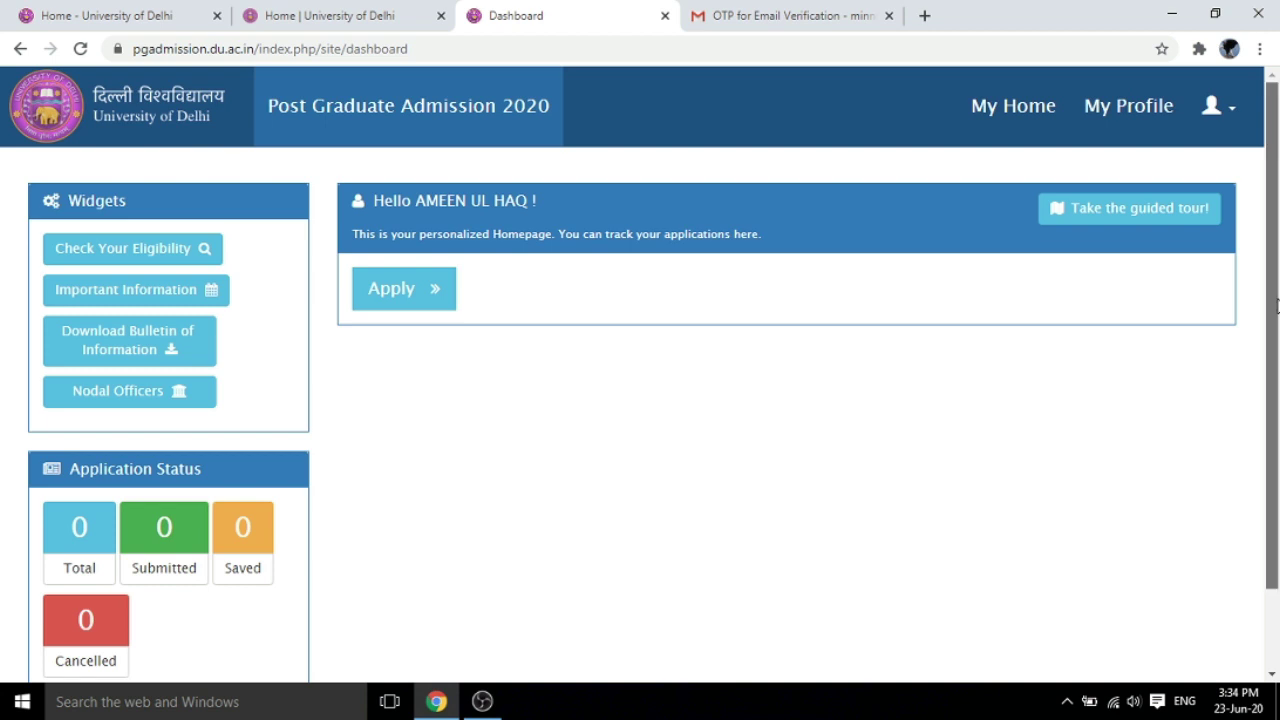
Start a new application with Apply and scroll to 1.1 Educational Qualification
scroll(1276, 305, "down", 1)
scroll(1230, 290, "up", 1)
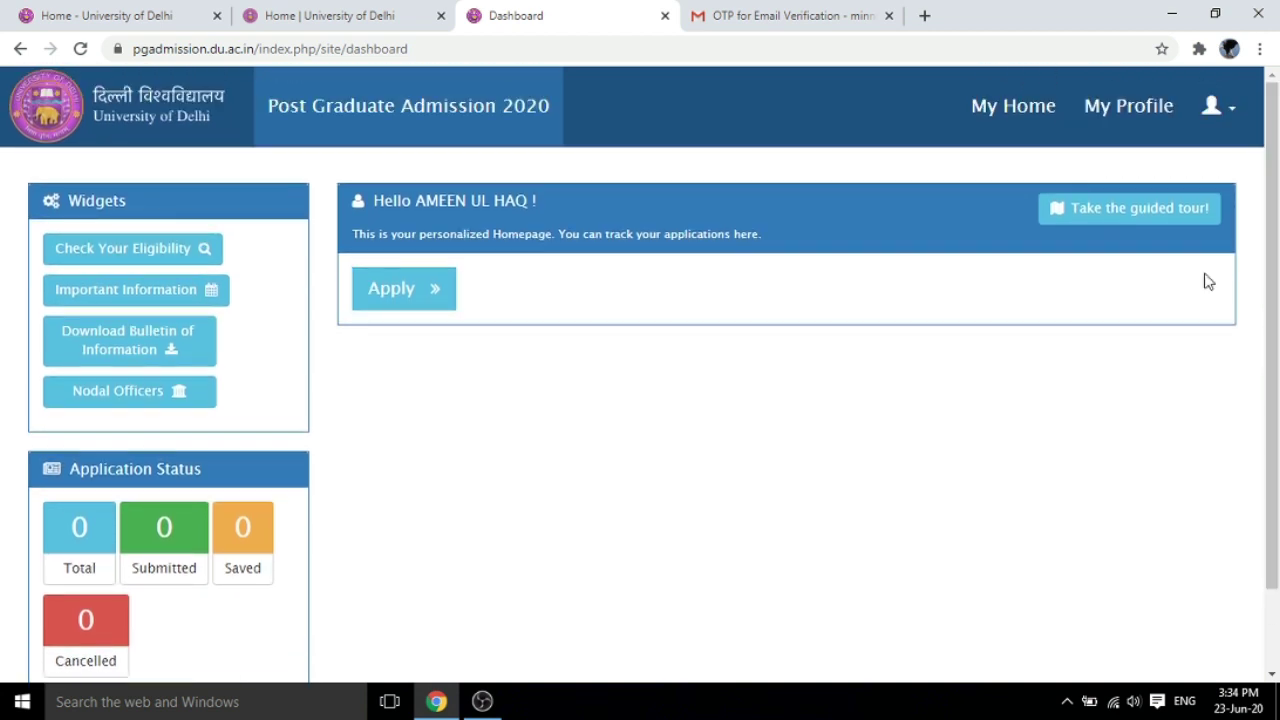
left_click(416, 296)
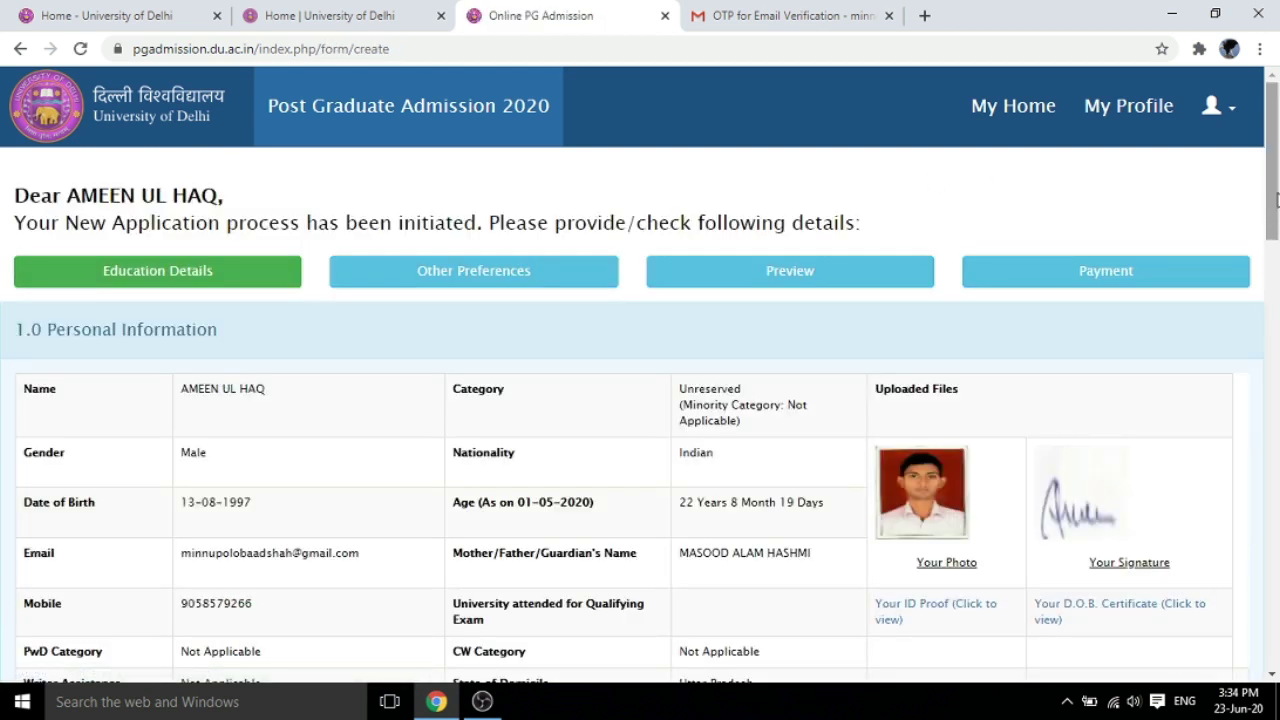
left_click_drag(1276, 195, 1277, 400)
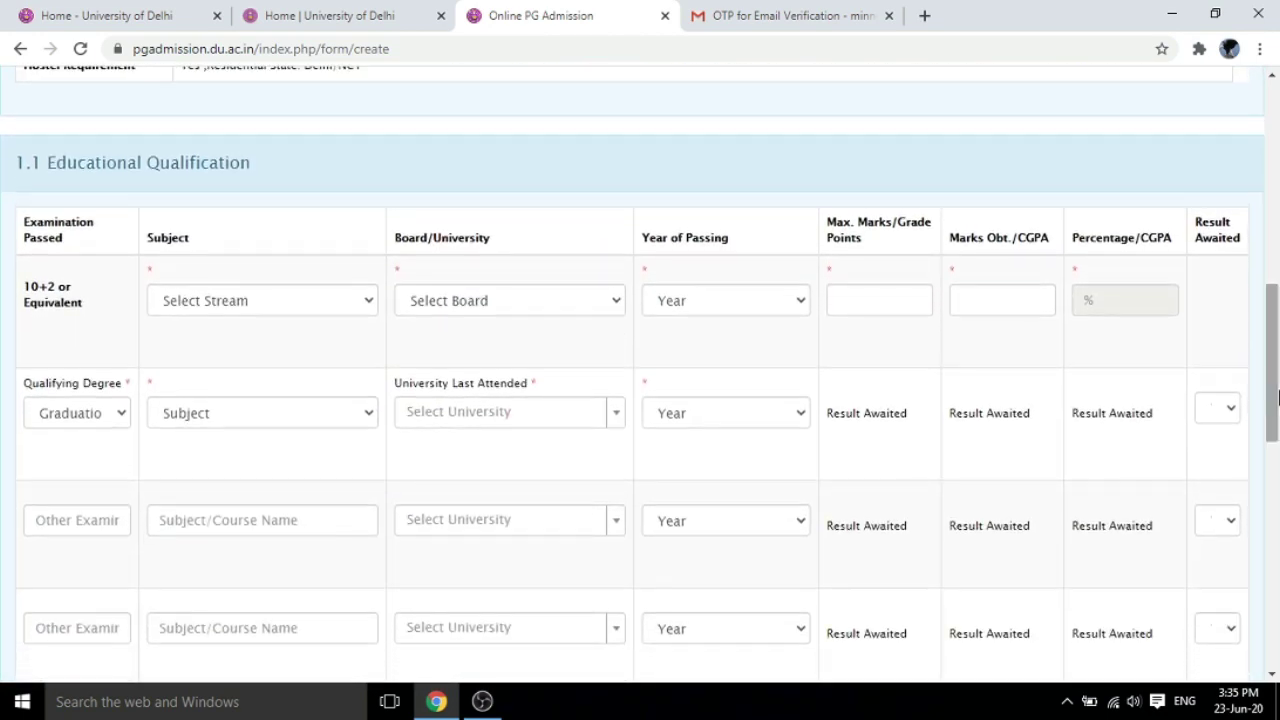
Set the 10+2 row to Science, Central Board of Secondary Education, passed 2013
left_click(369, 306)
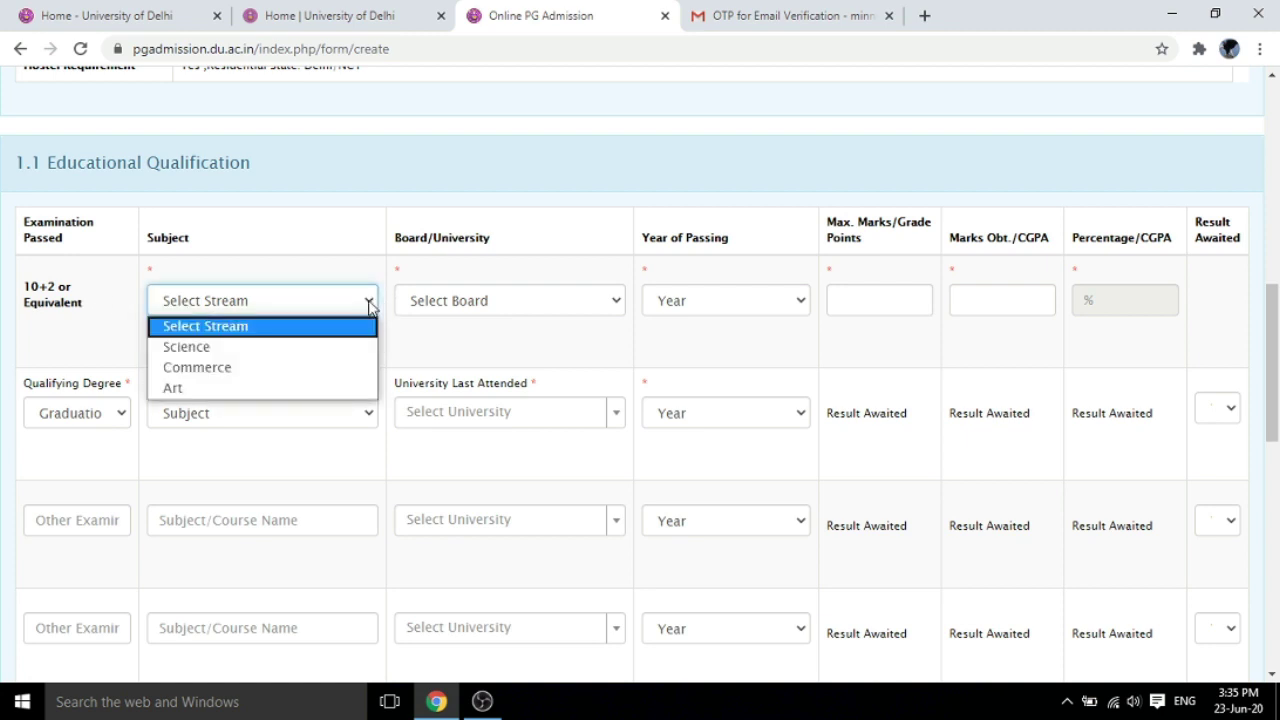
left_click(285, 346)
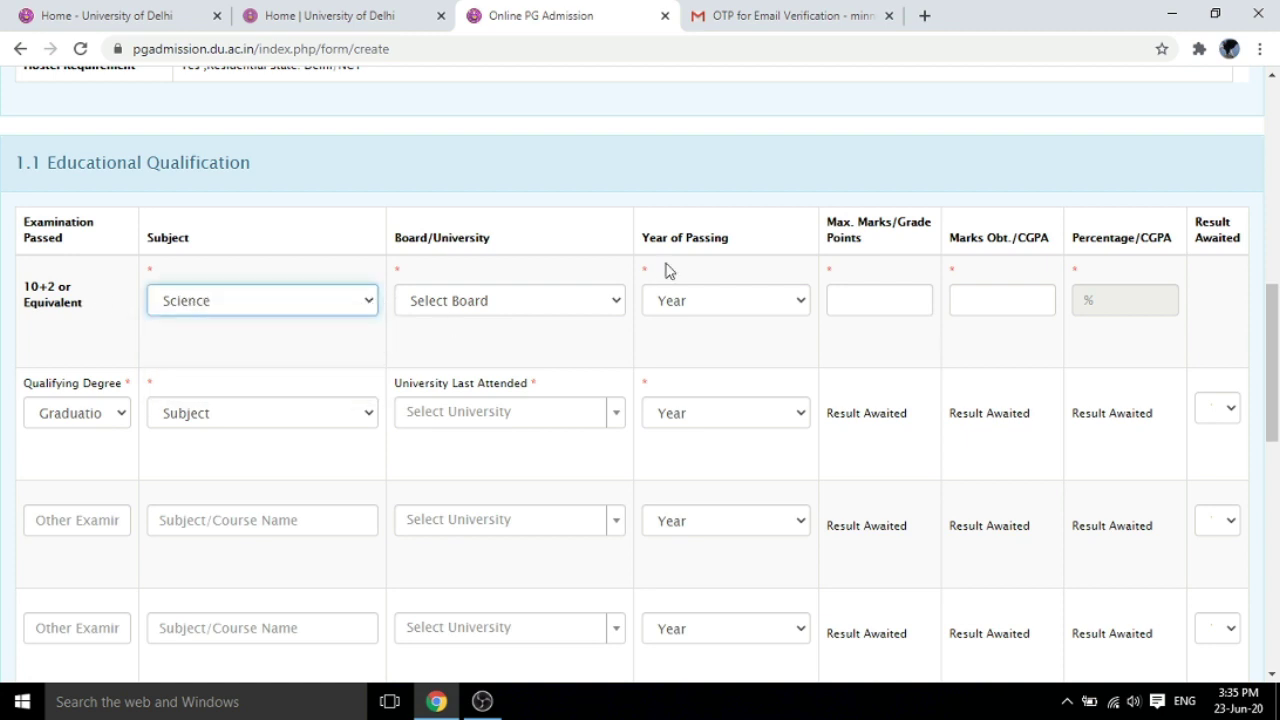
left_click(618, 304)
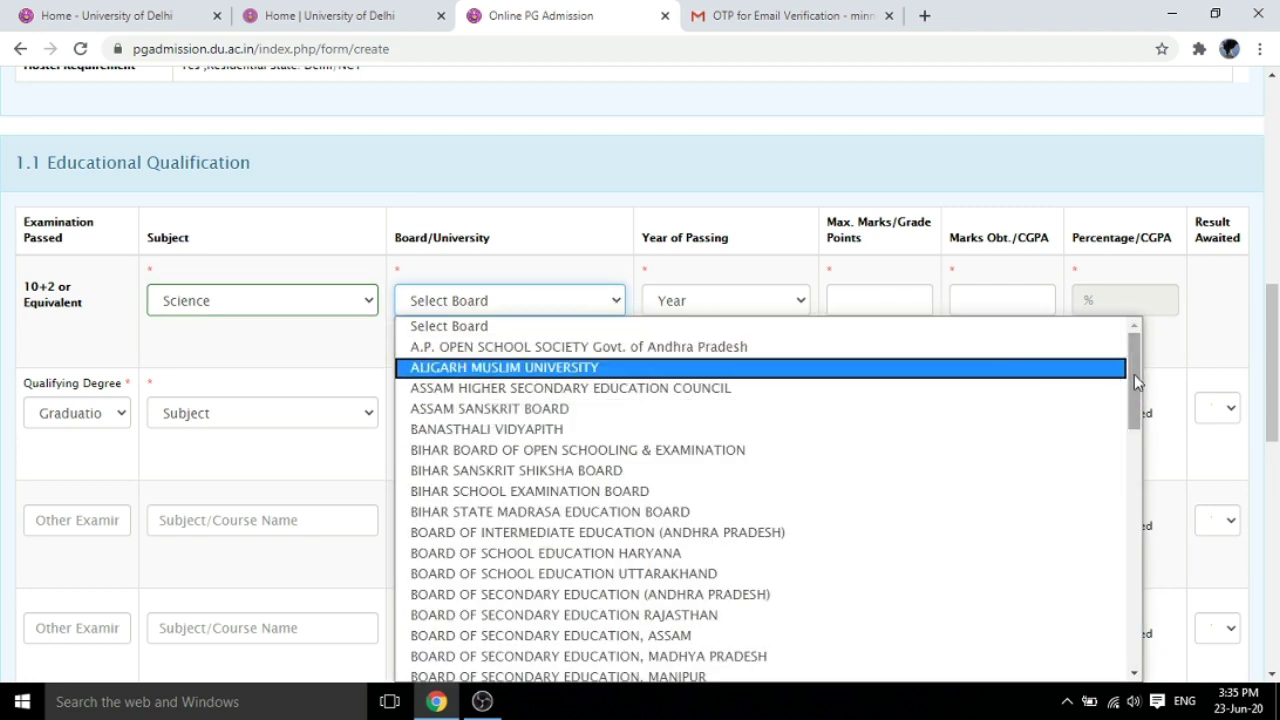
left_click_drag(1134, 376, 1134, 442)
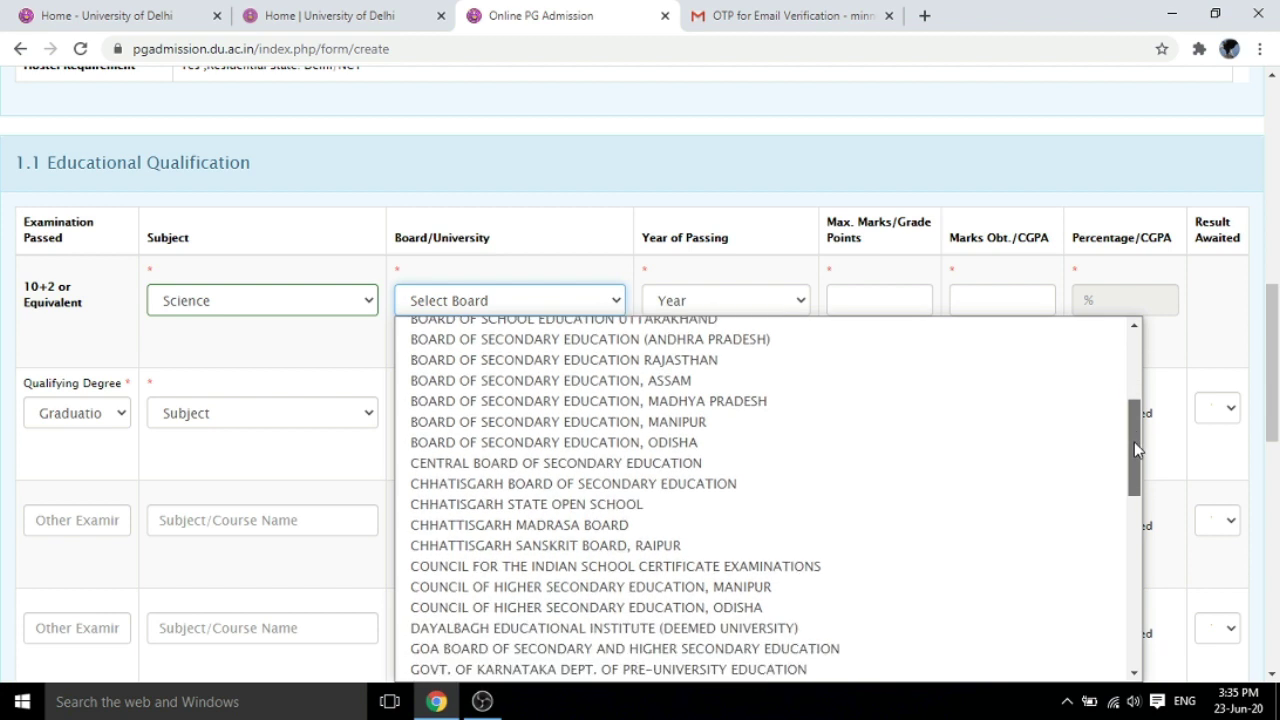
left_click(743, 465)
left_click(800, 302)
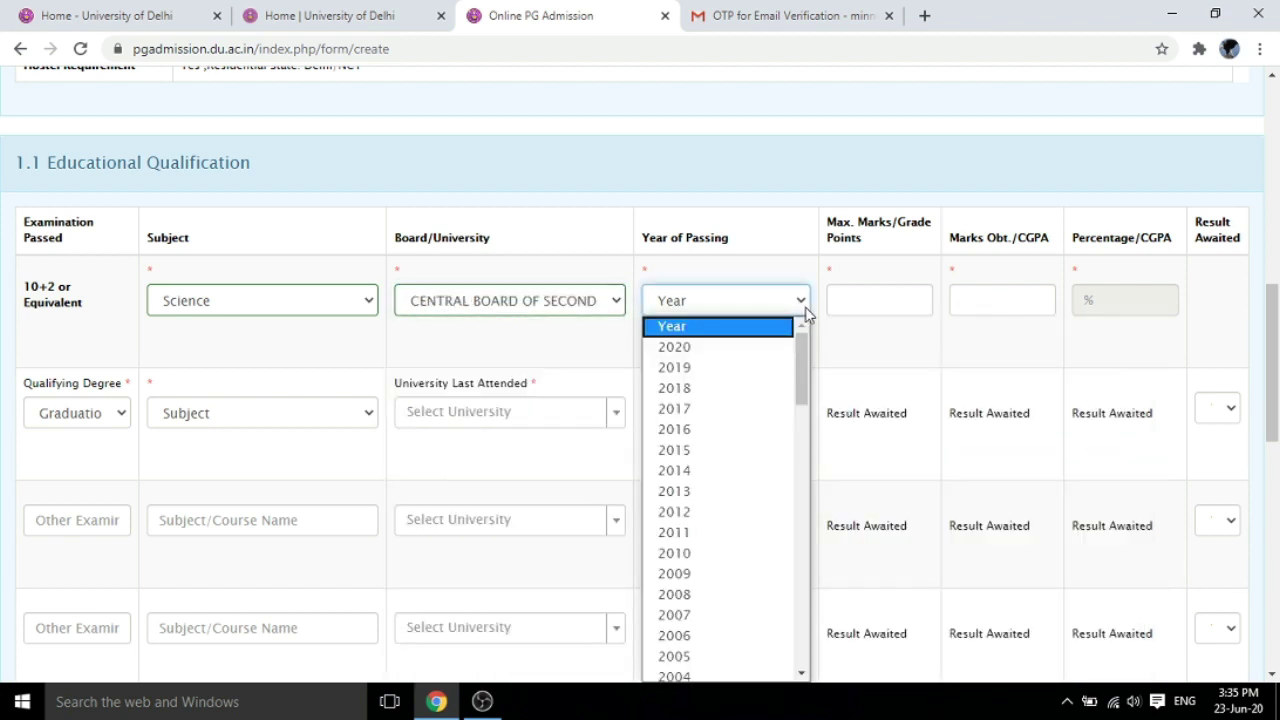
scroll(802, 386, "down", 1)
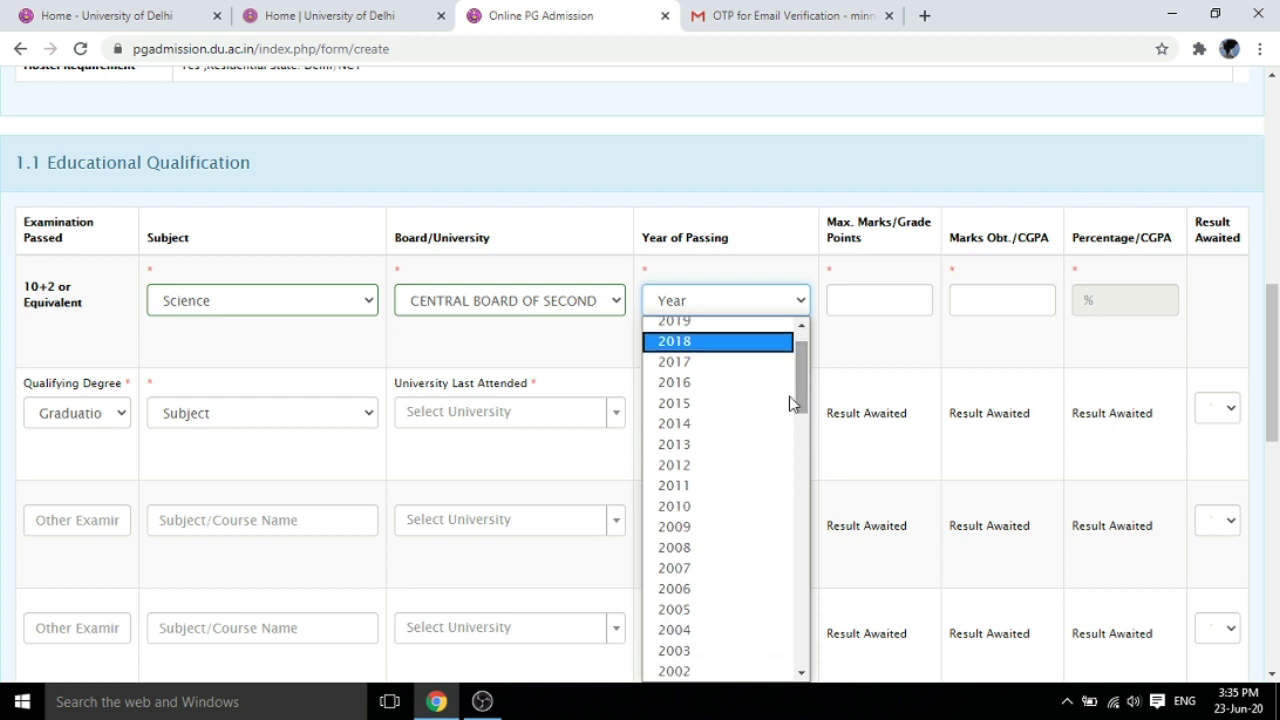
left_click(743, 449)
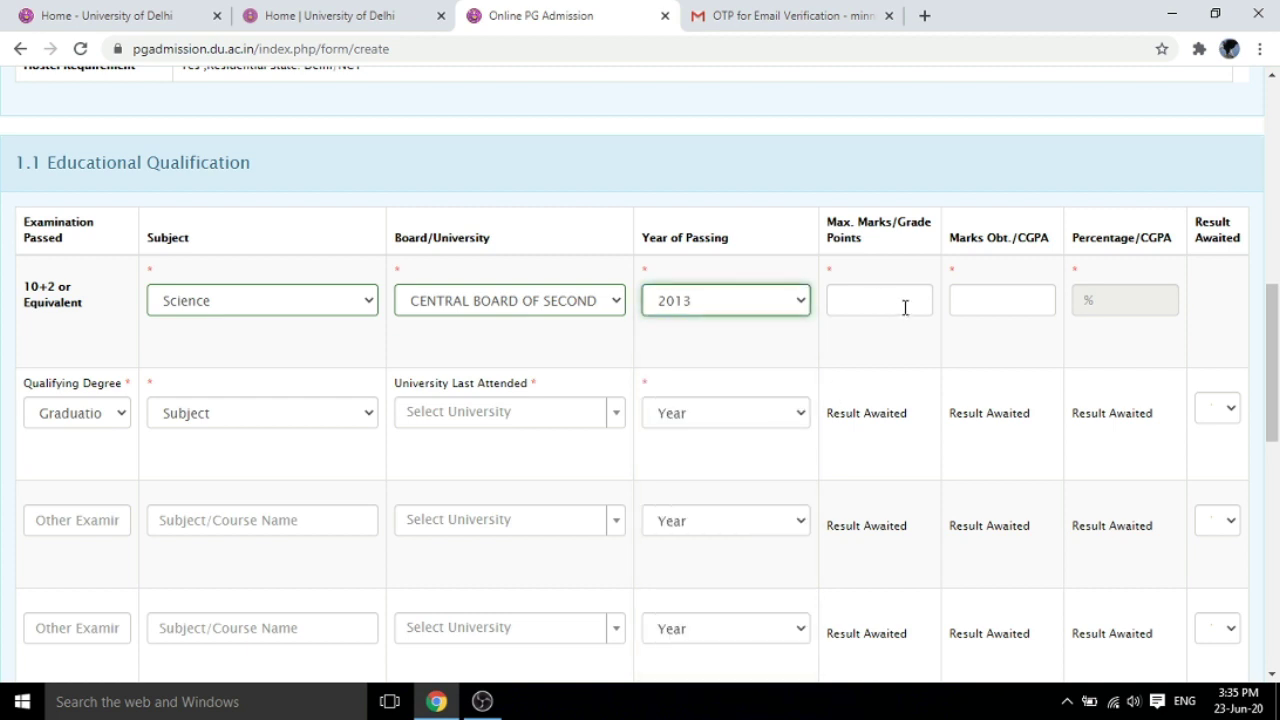
Enter 500 maximum marks and 400 marks obtained for 10+2
left_click(905, 300)
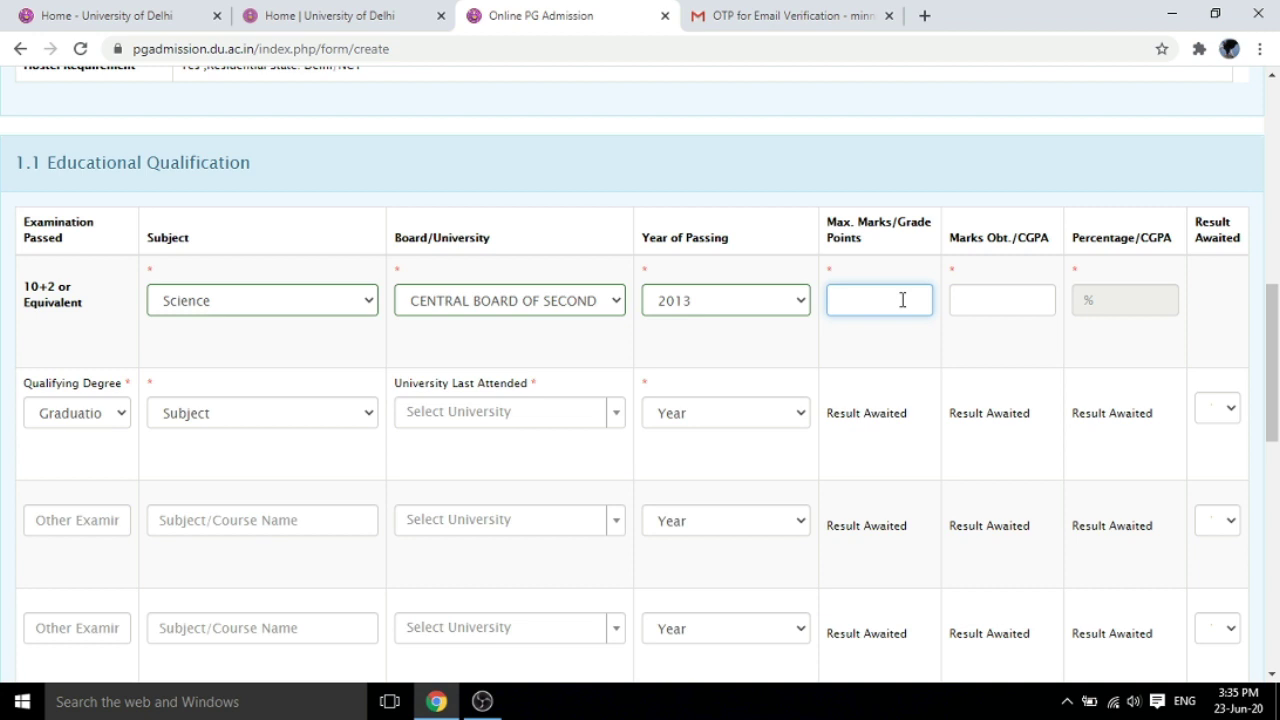
type("500")
key("Tab")
type("400")
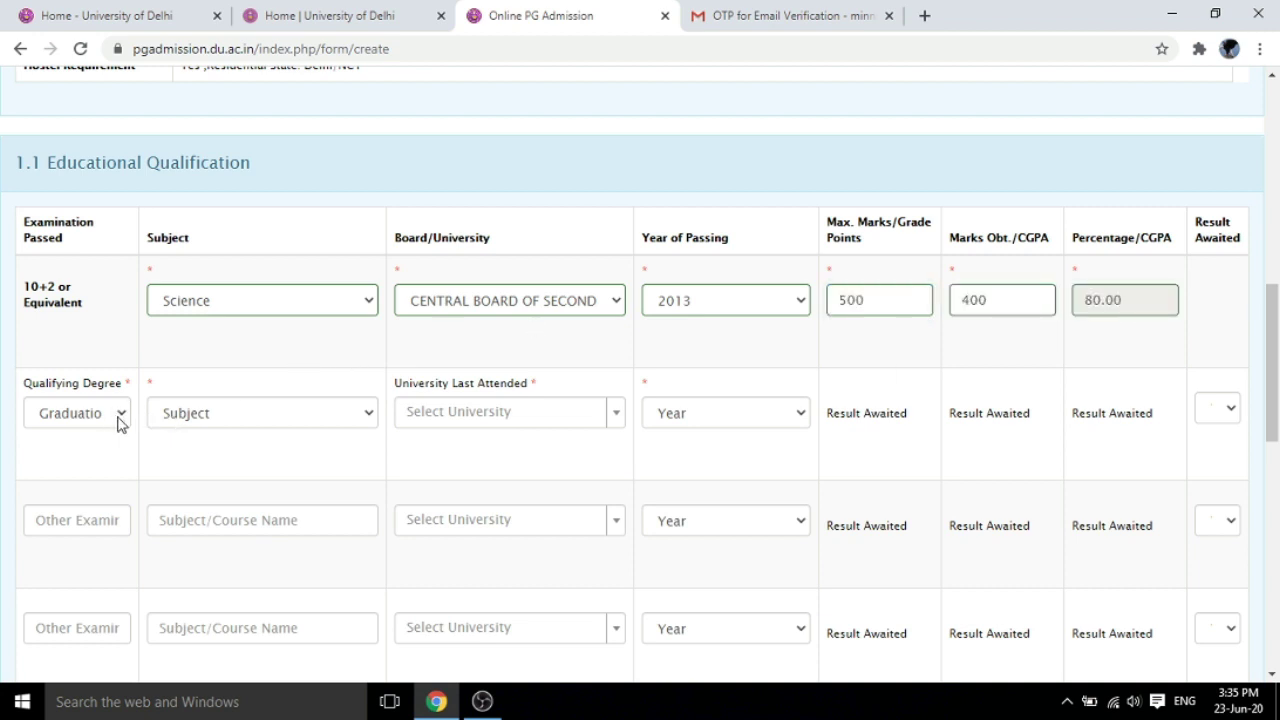
Set the qualifying degree to B.Sc with Physics as the subject
left_click(118, 418)
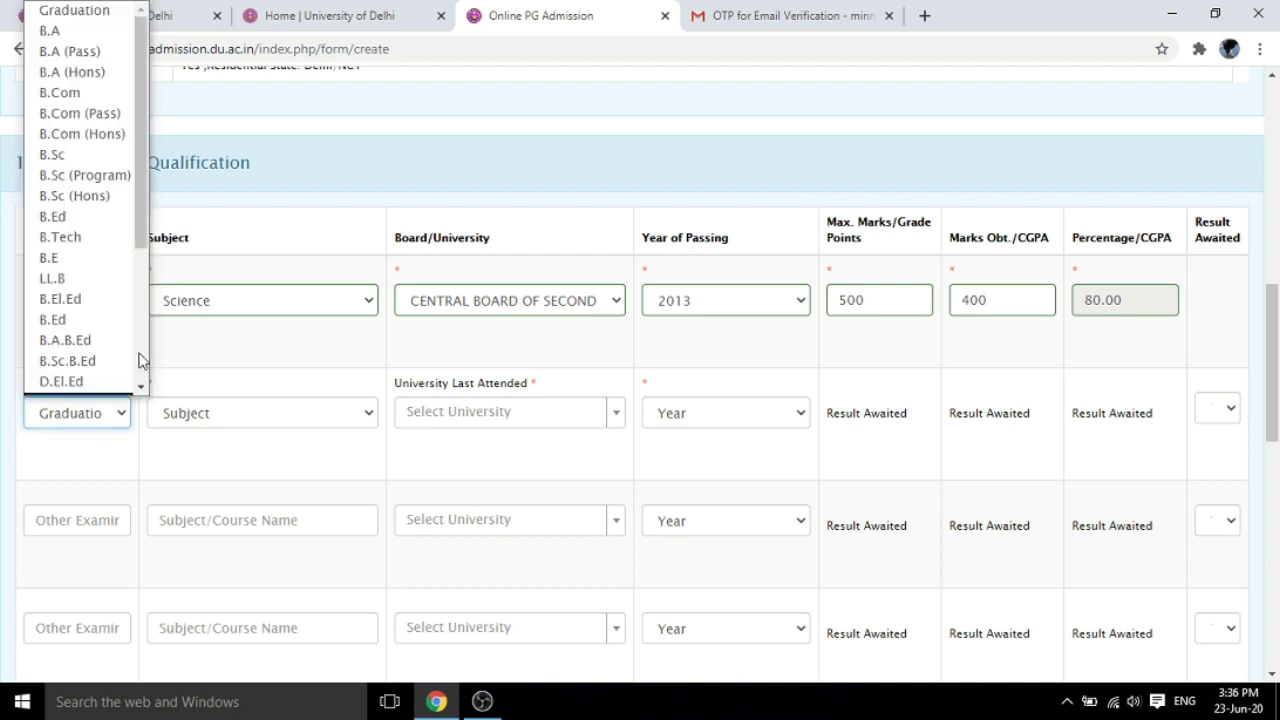
scroll(138, 200, "down", 1)
scroll(143, 206, "up", 1)
scroll(145, 212, "down", 2)
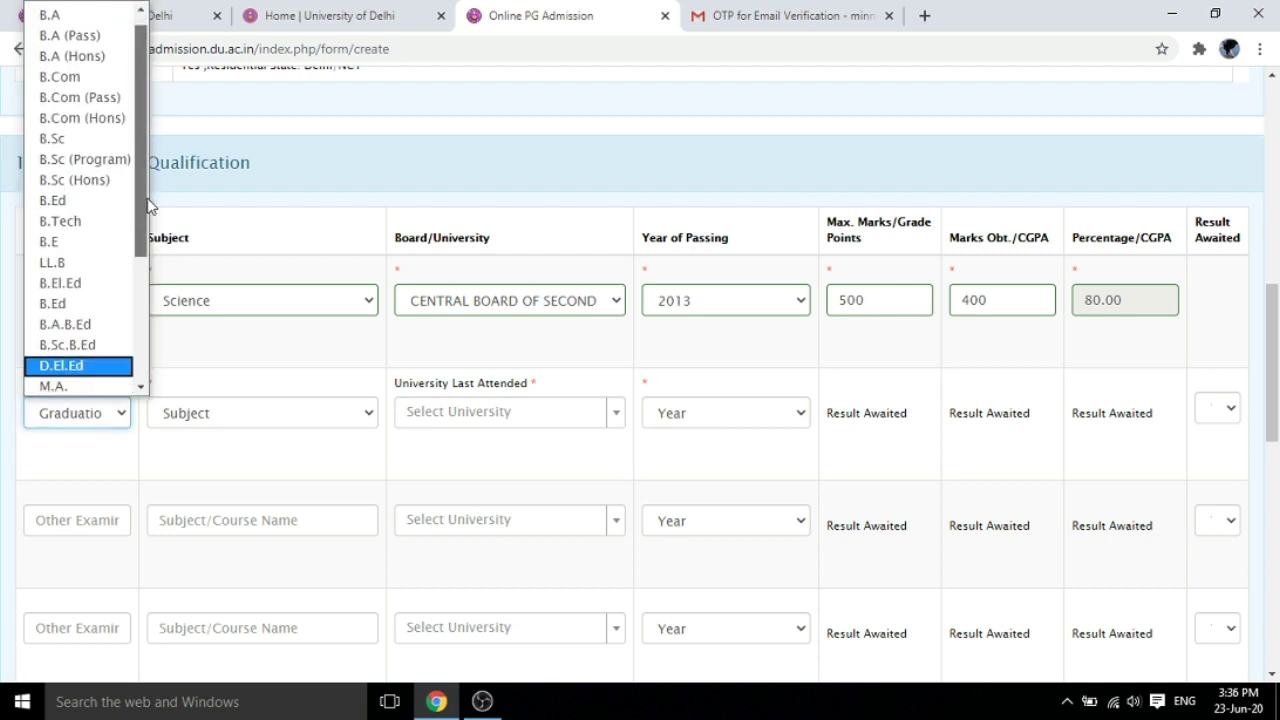
scroll(152, 226, "down", 2)
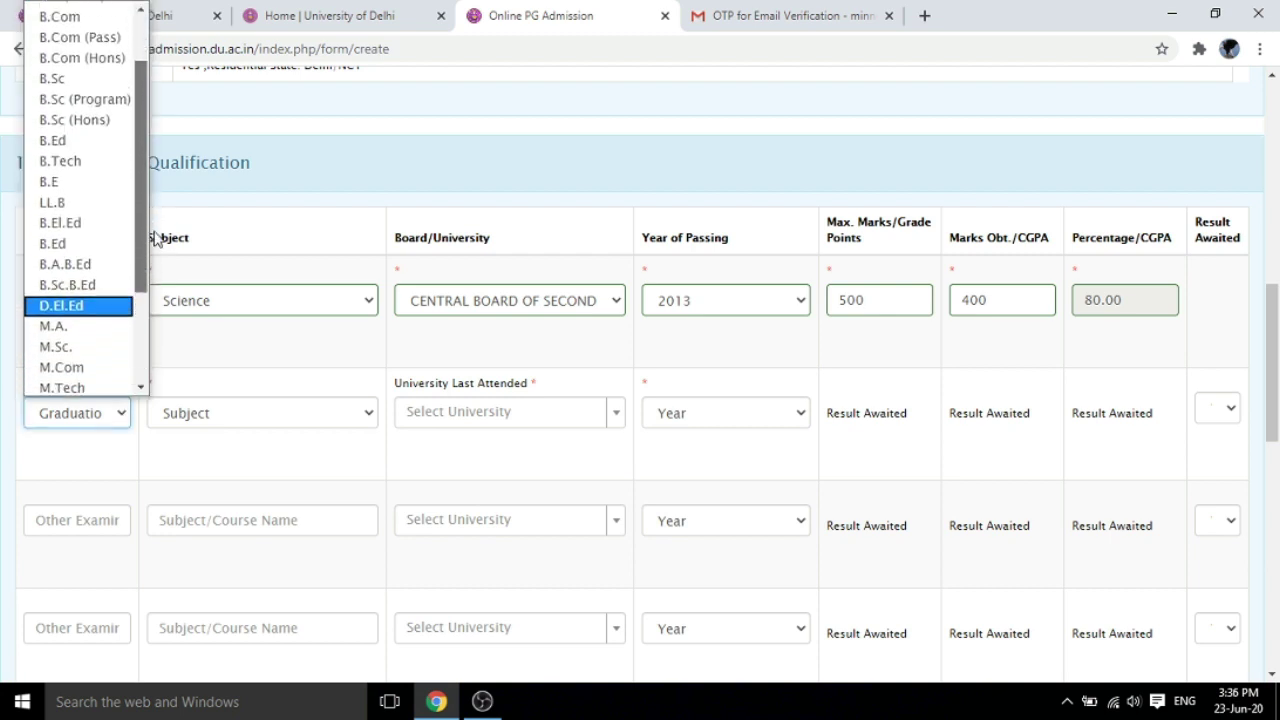
scroll(160, 200, "up", 4)
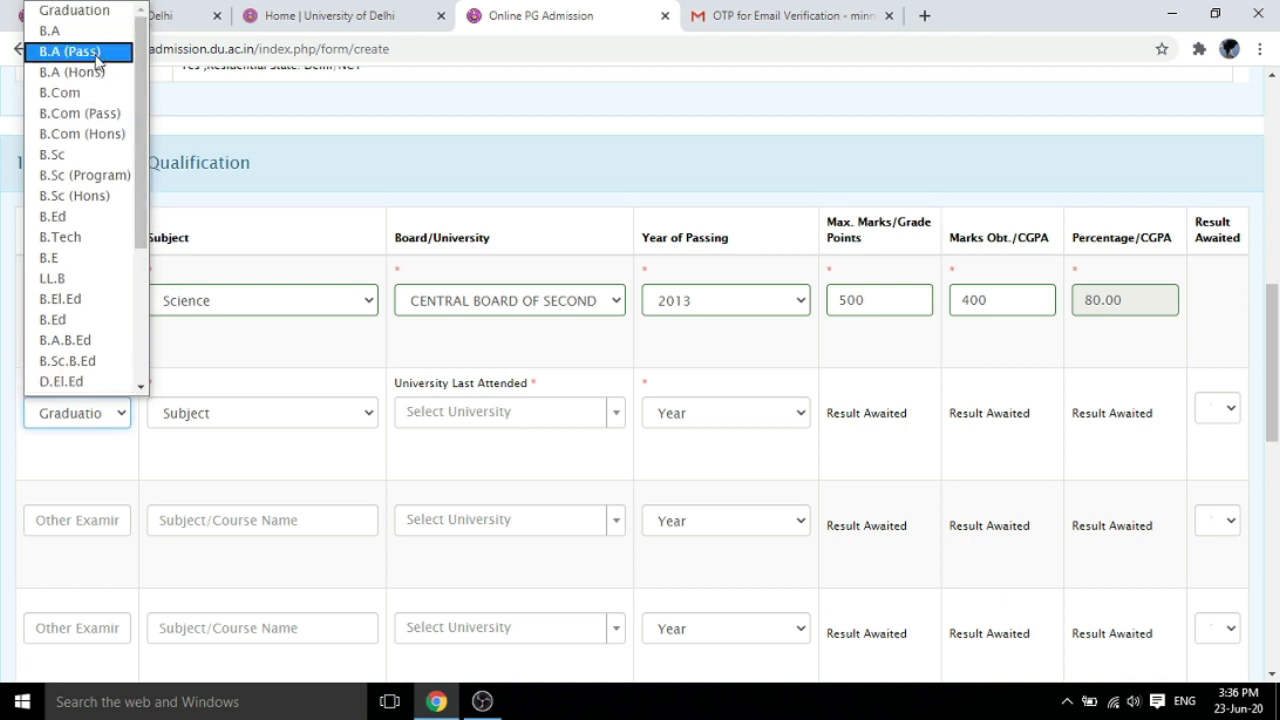
left_click(74, 158)
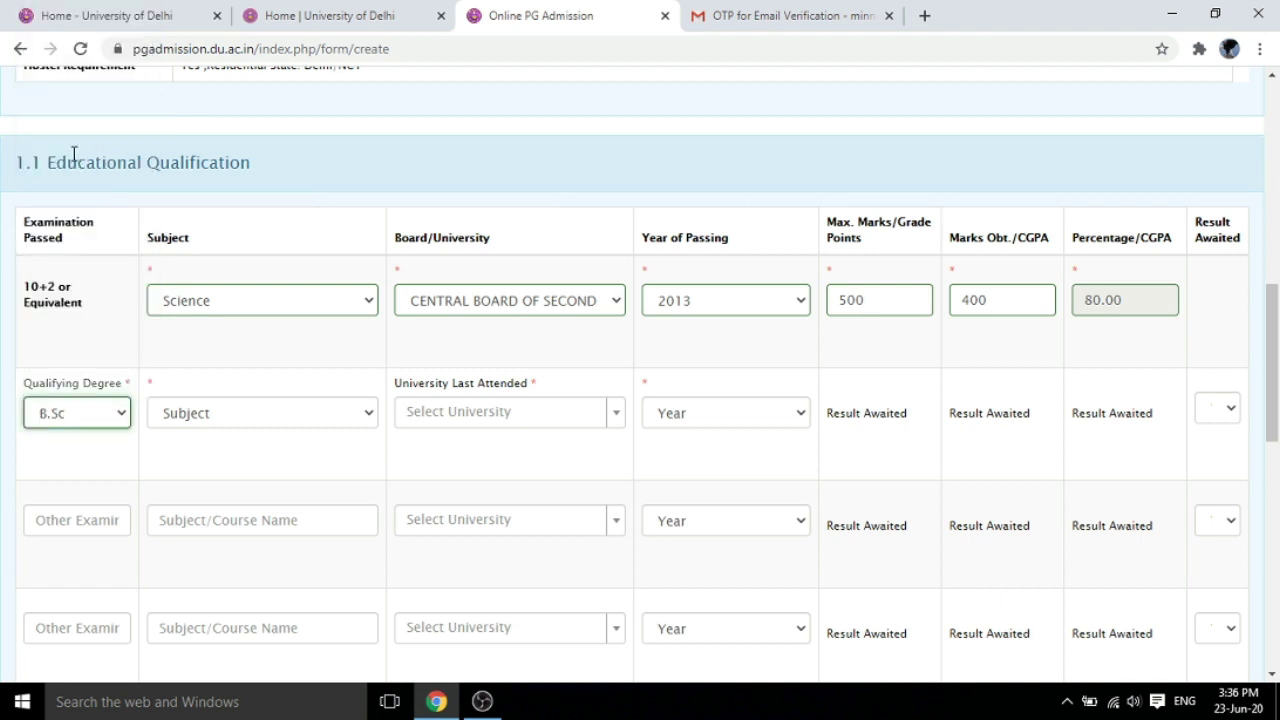
left_click(367, 420)
scroll(409, 197, "down", 1)
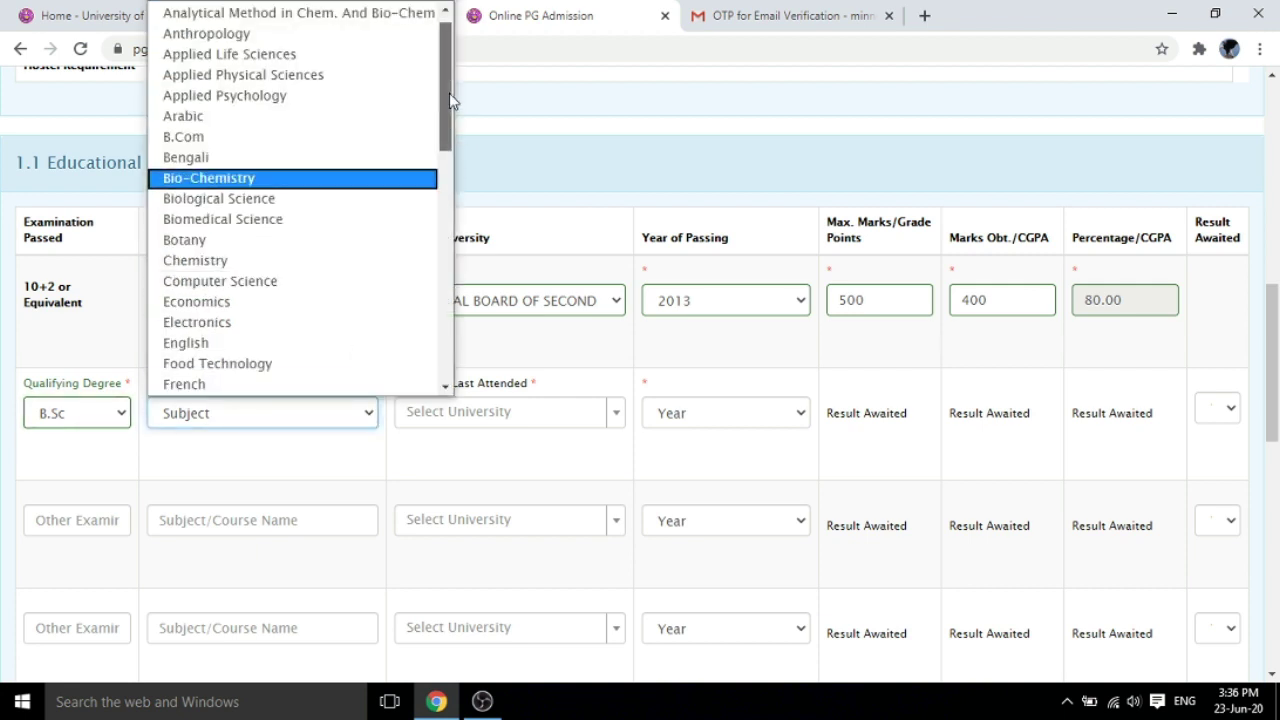
scroll(449, 93, "up", 1)
left_click_drag(446, 112, 432, 332)
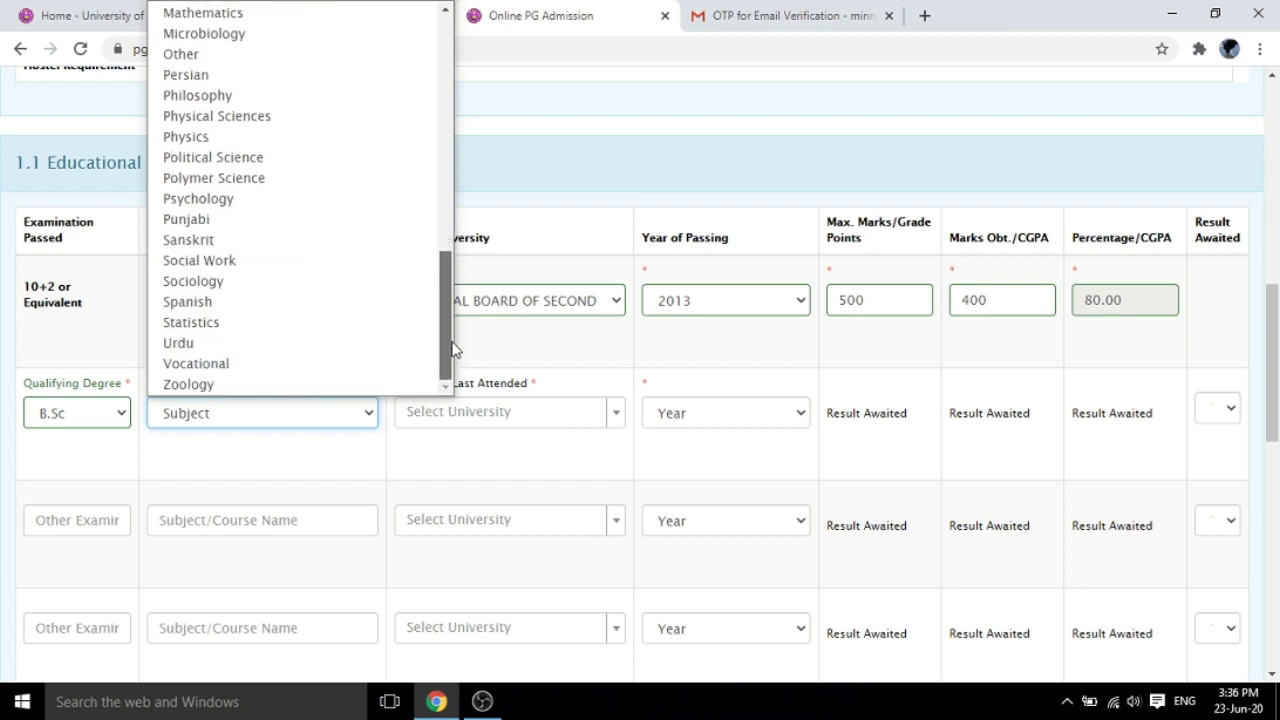
left_click(200, 136)
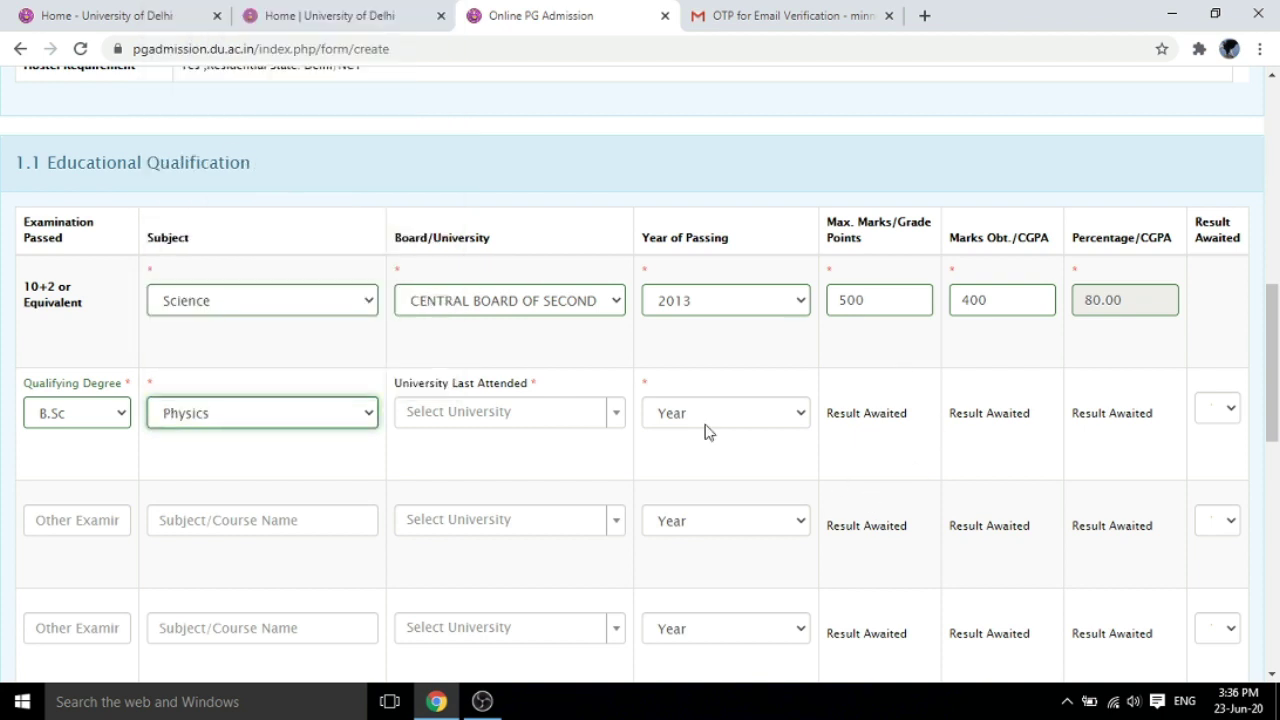
Choose Central University of Haryana as the university and 2020 as the passing year
left_click(615, 413)
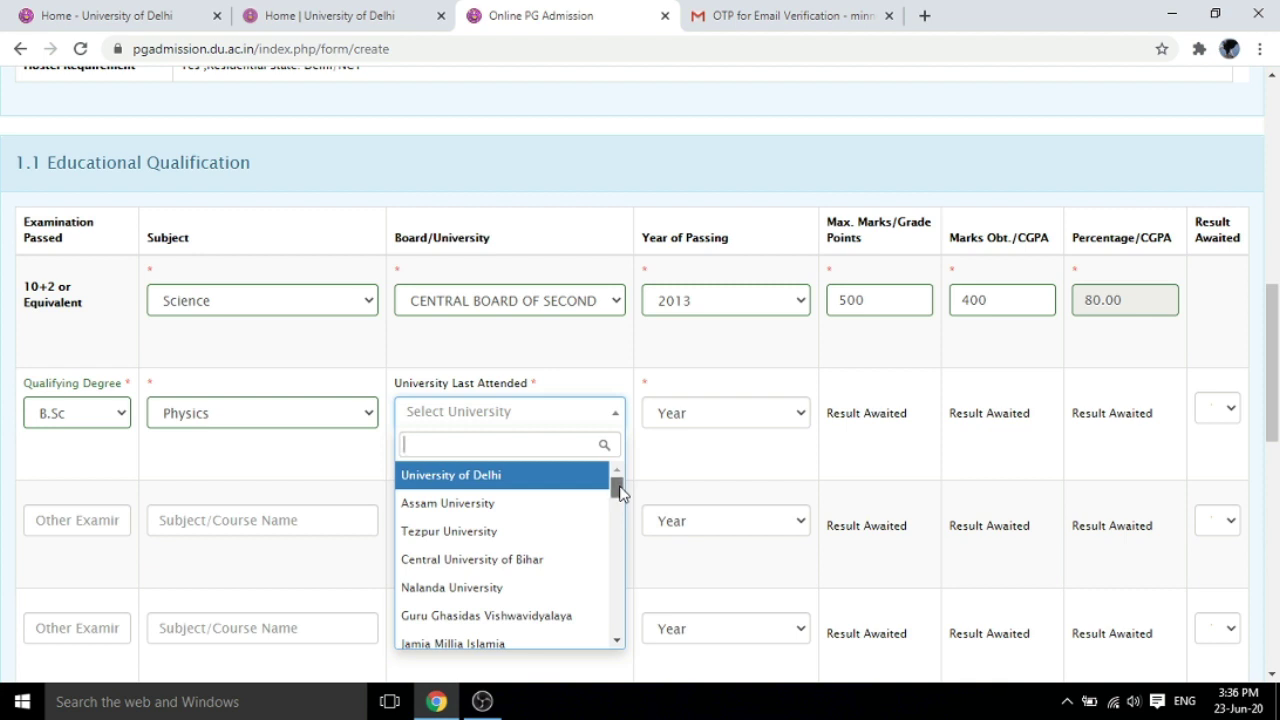
left_click_drag(619, 491, 626, 526)
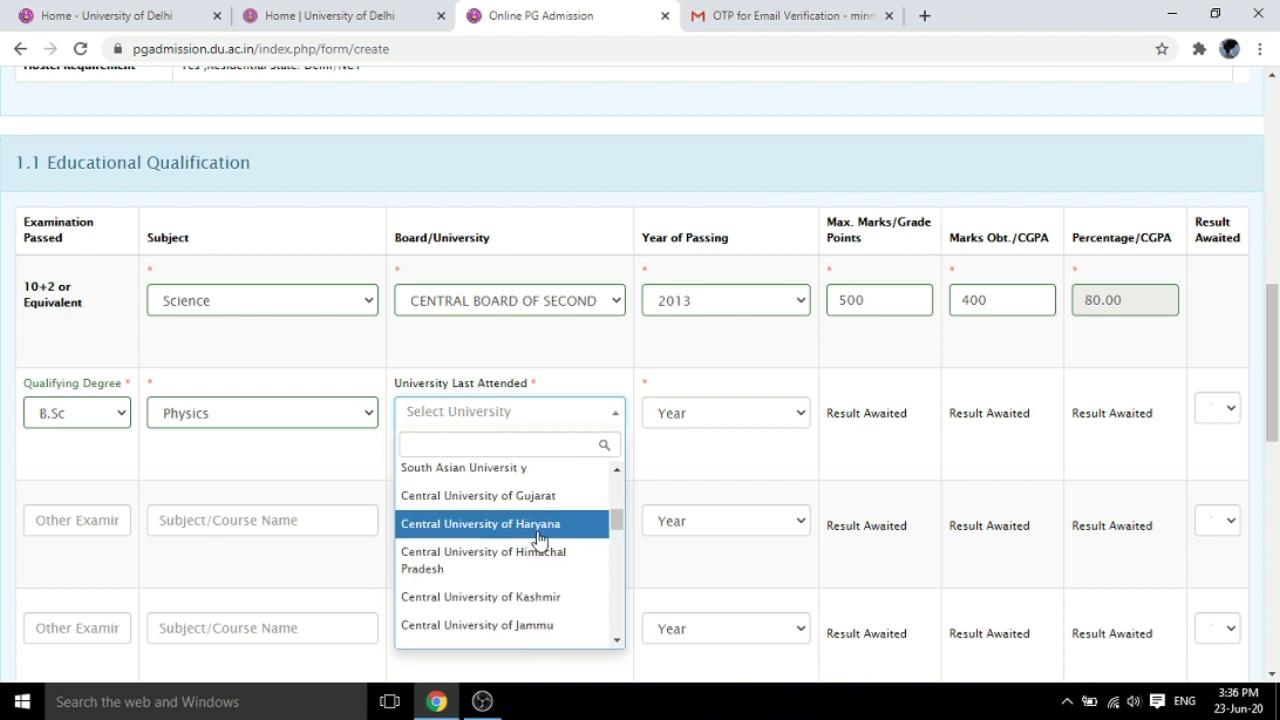
left_click(538, 538)
left_click(802, 417)
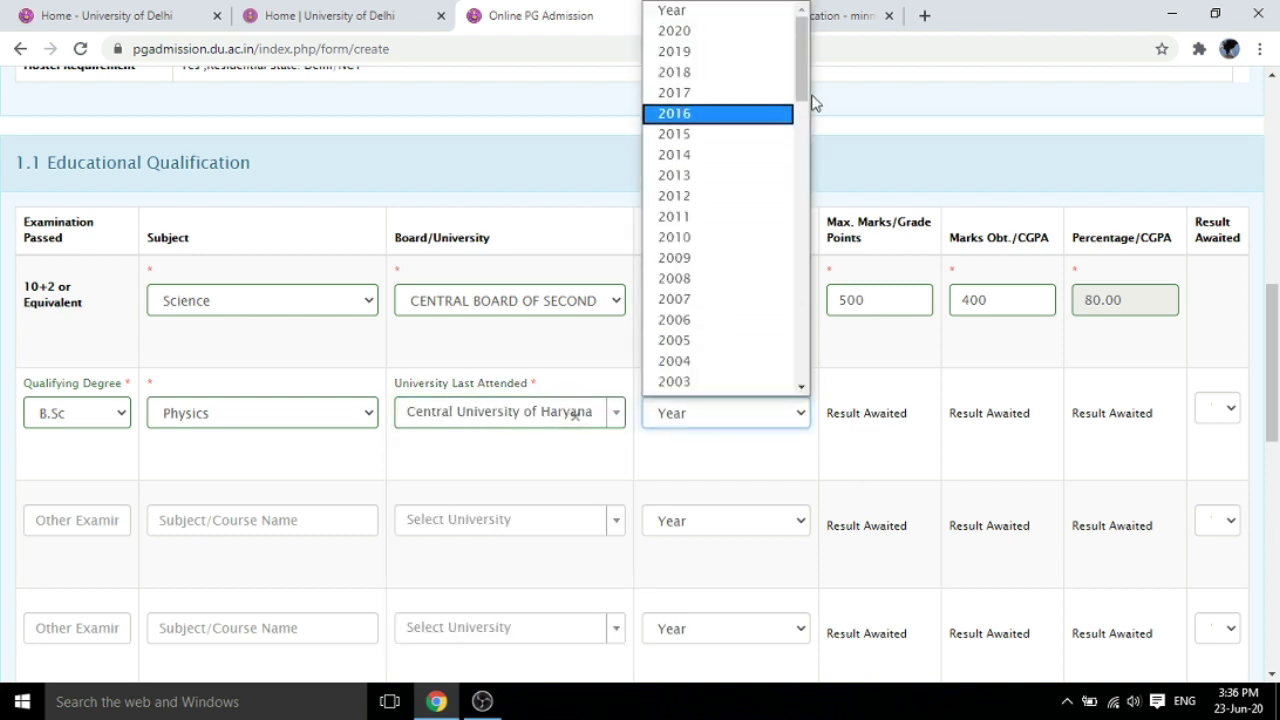
left_click(925, 92)
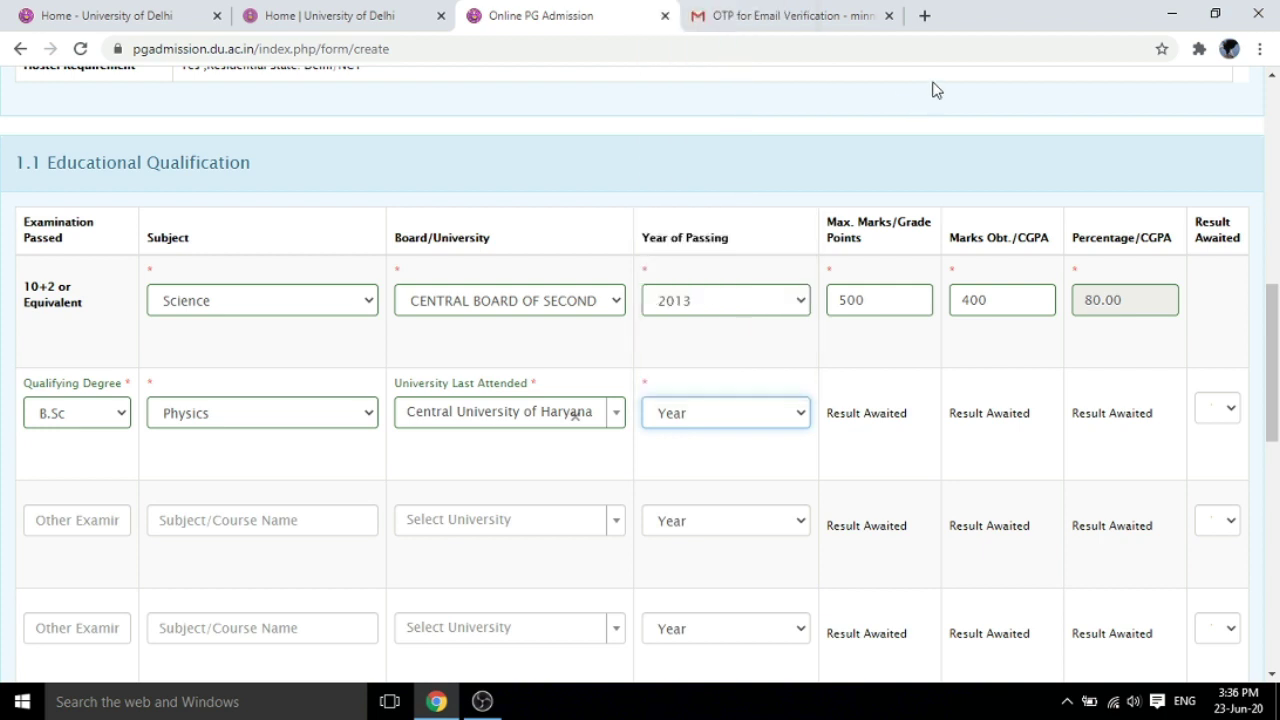
left_click(805, 413)
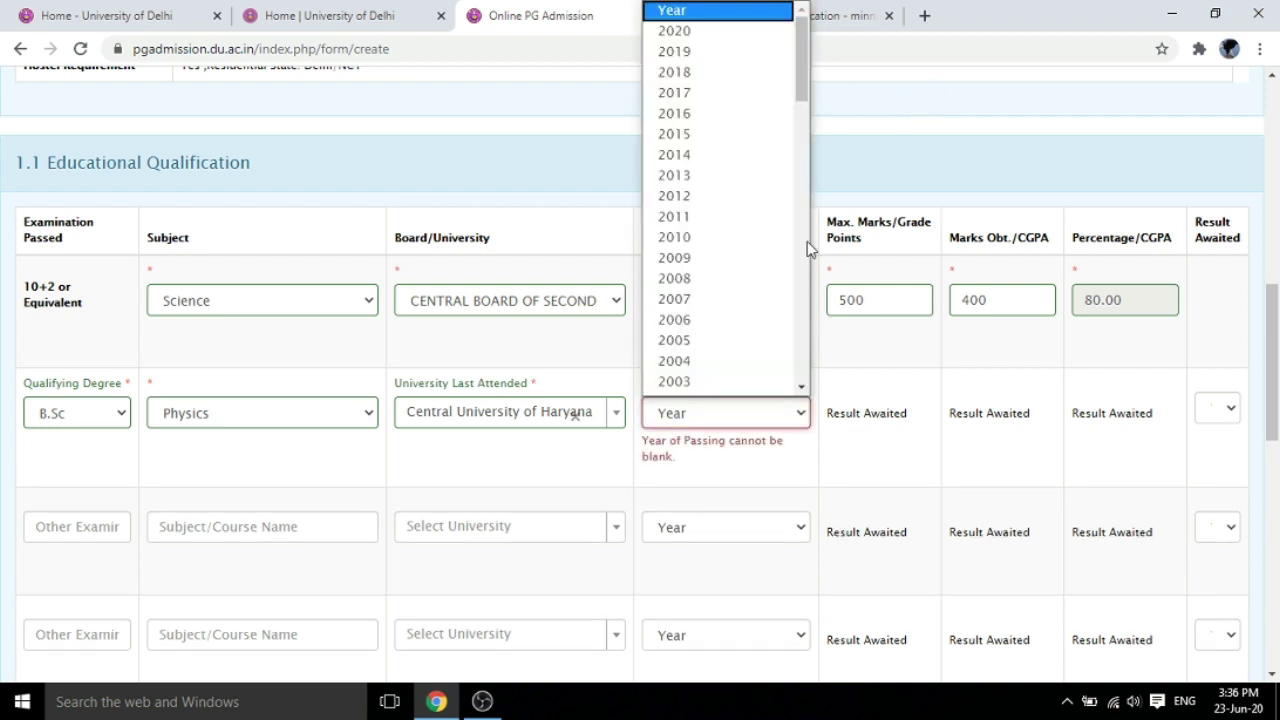
left_click(730, 33)
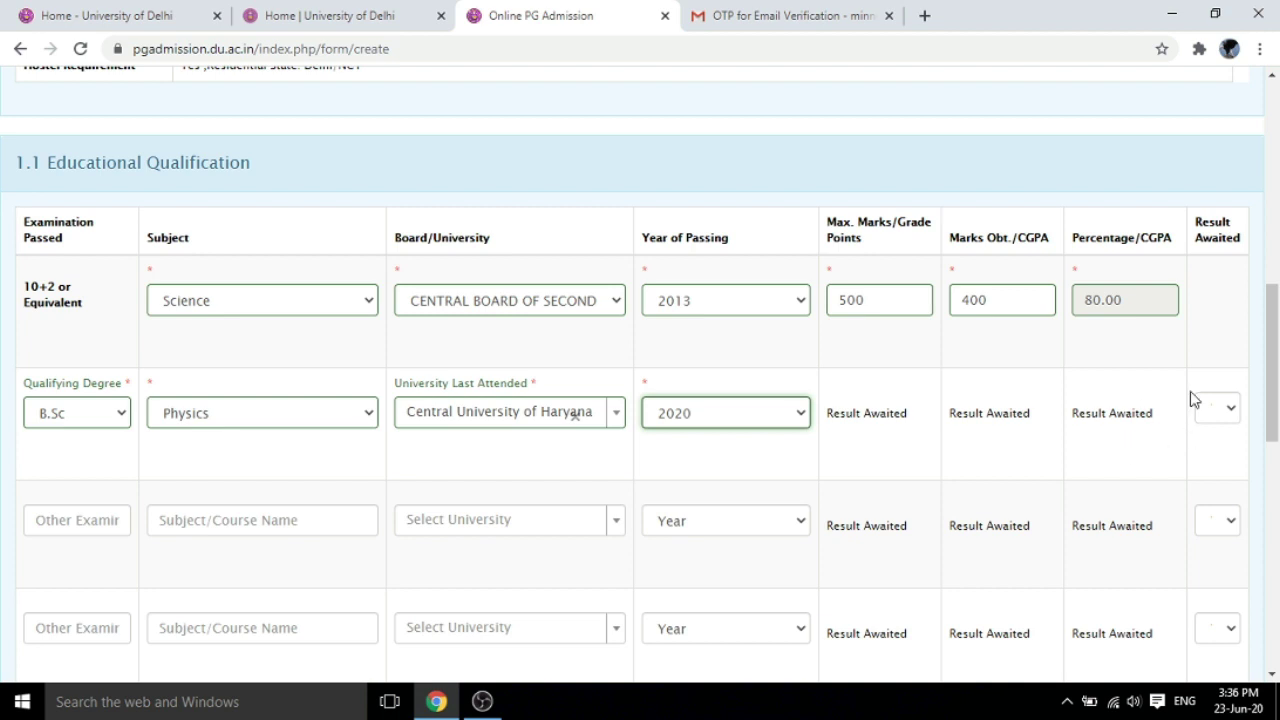
left_click(1232, 413)
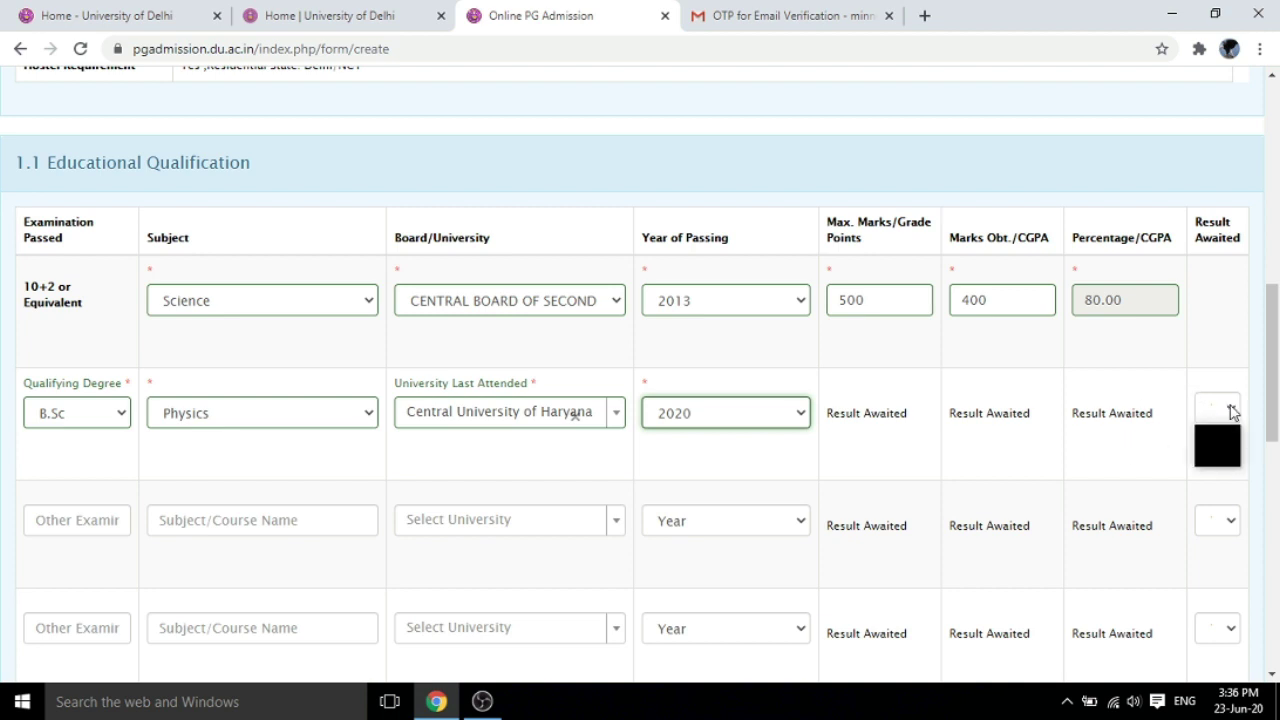
left_click(1212, 436)
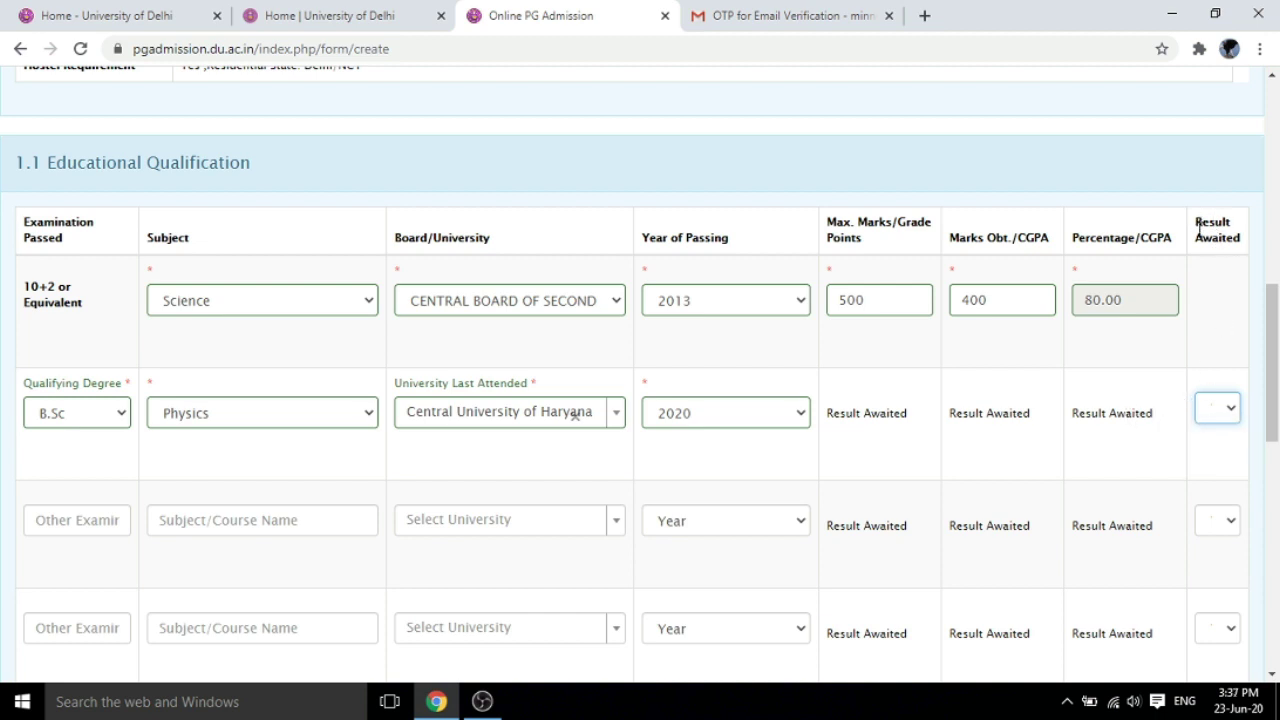
left_click(1232, 410)
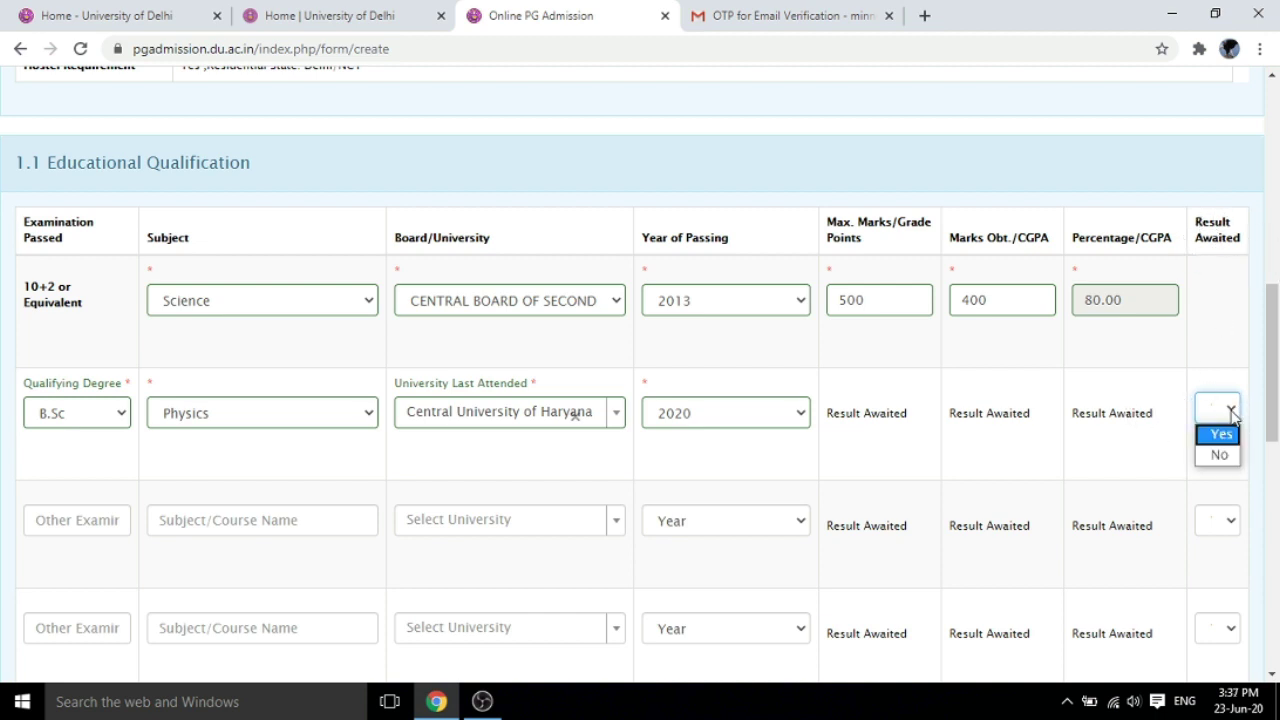
left_click(1224, 433)
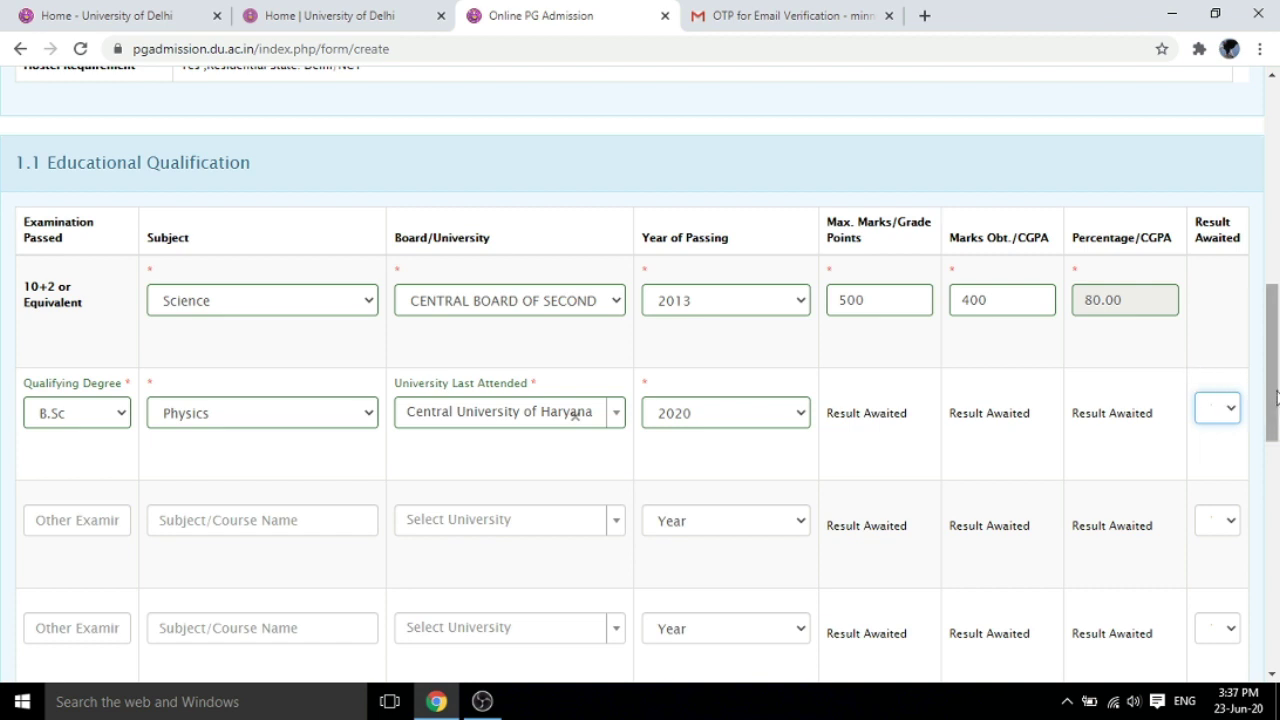
left_click_drag(1273, 399, 1273, 401)
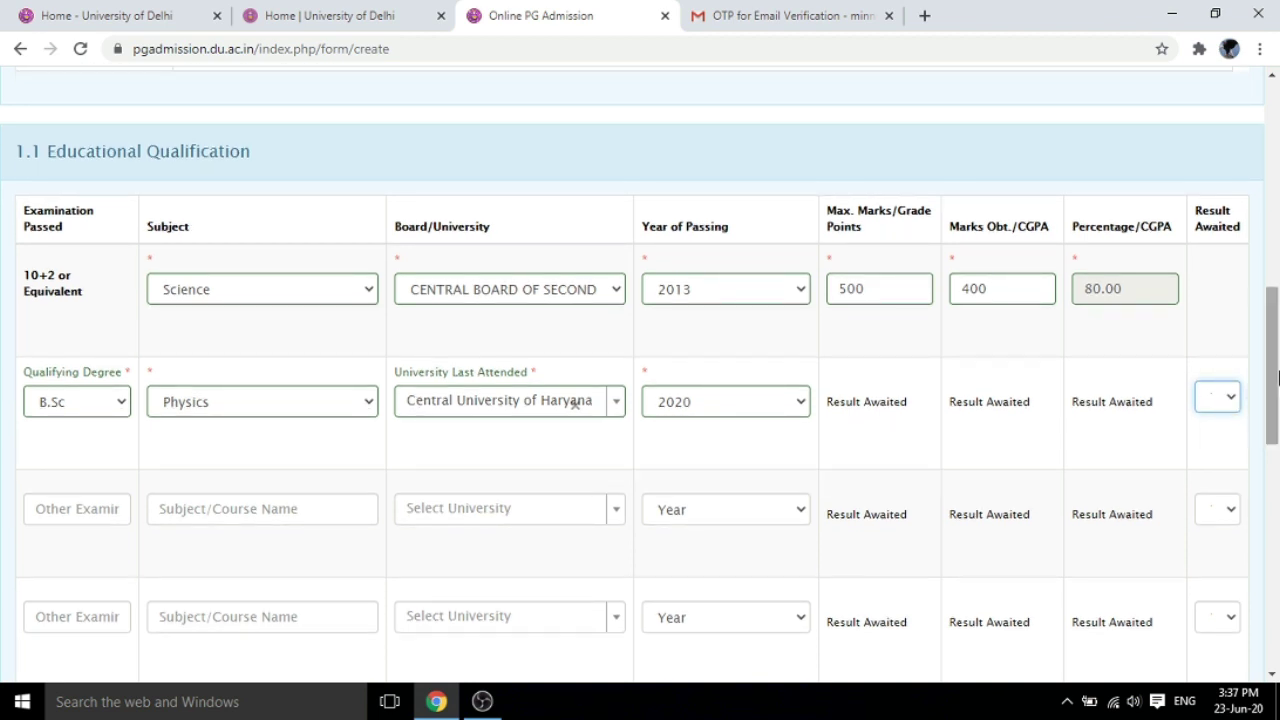
left_click(1232, 404)
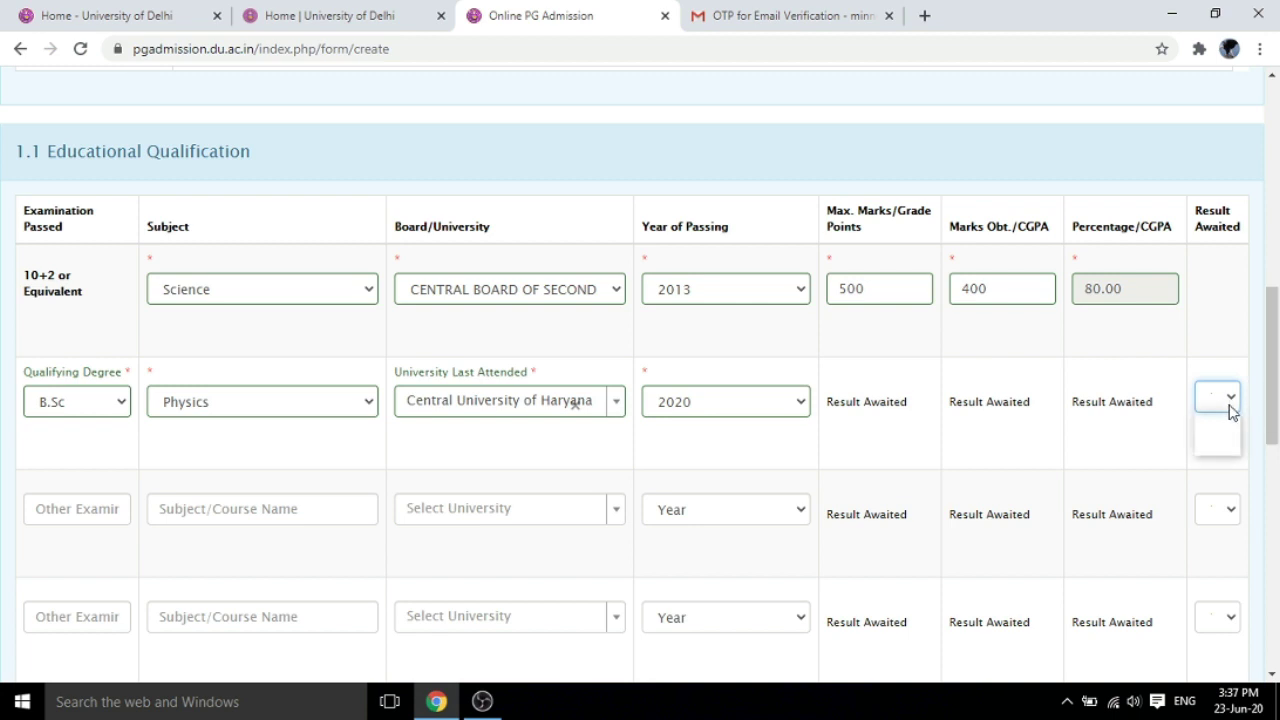
left_click(1222, 444)
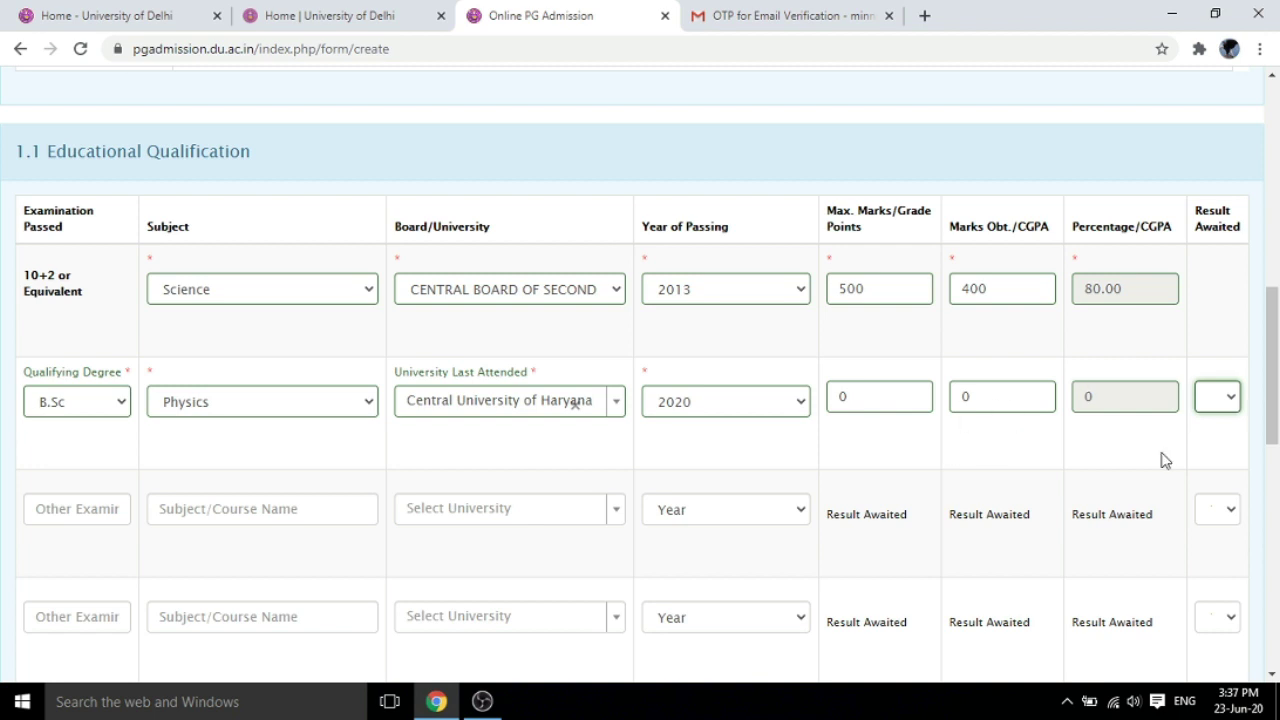
left_click(1229, 400)
left_click(1218, 426)
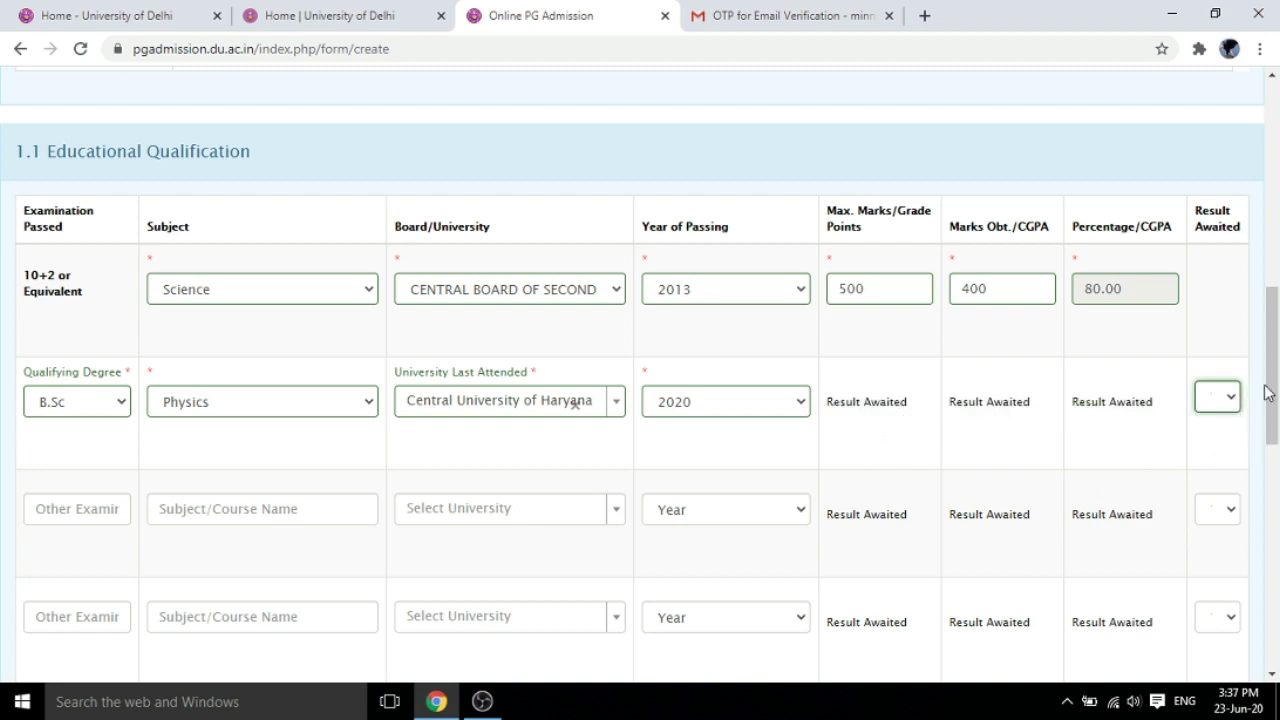
left_click_drag(1270, 390, 1277, 431)
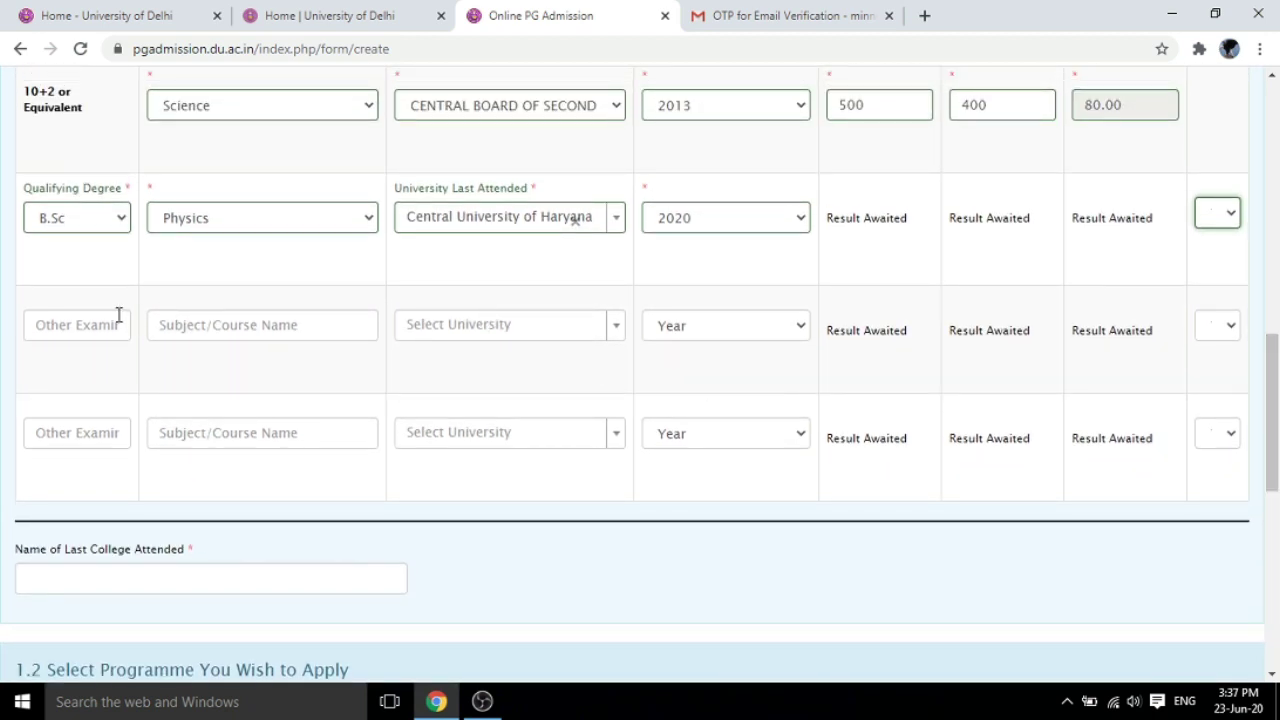
Type 'Institute of Physical Education and Sports Sc…' as the last college attended, correcting a typo
left_click(65, 326)
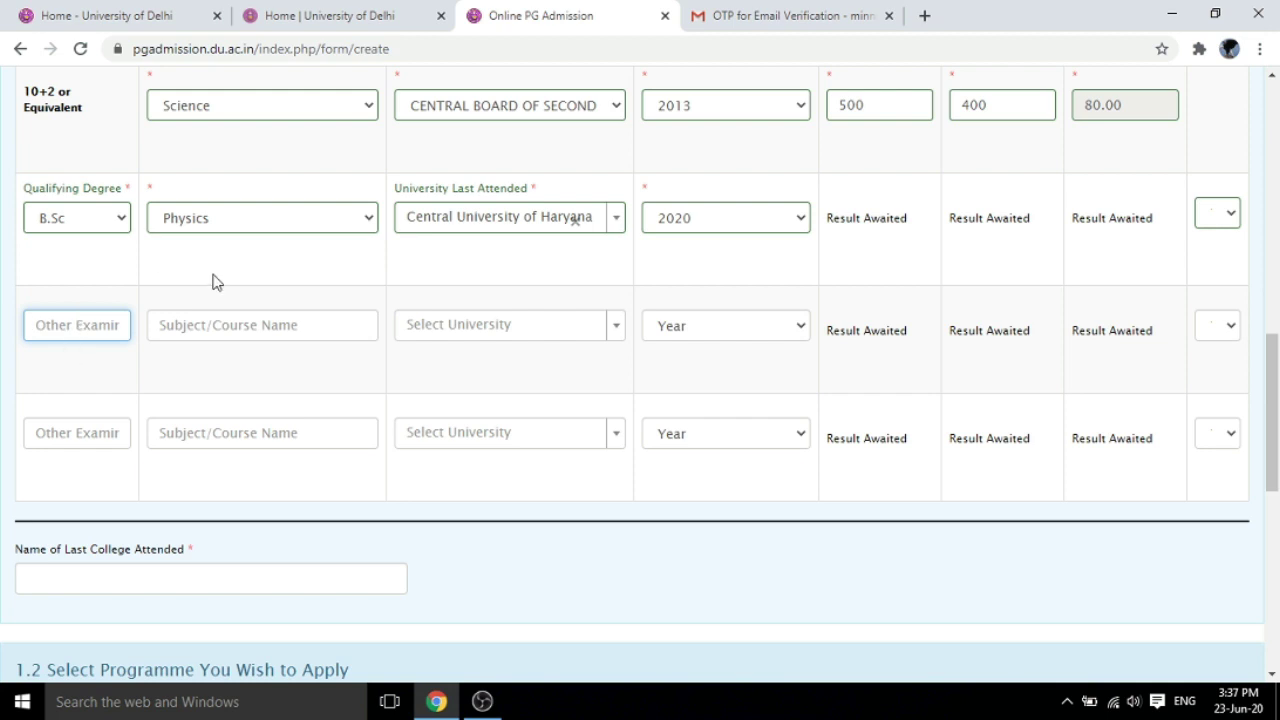
left_click_drag(1276, 374, 1273, 447)
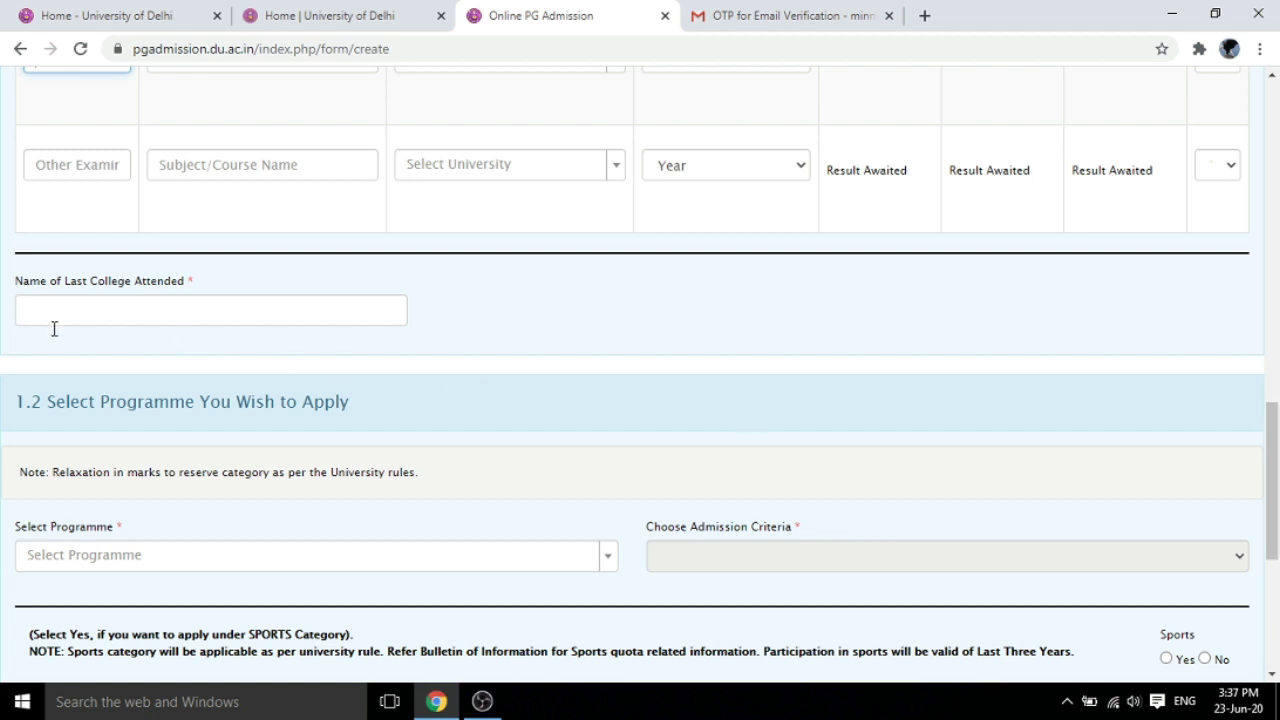
left_click(99, 309)
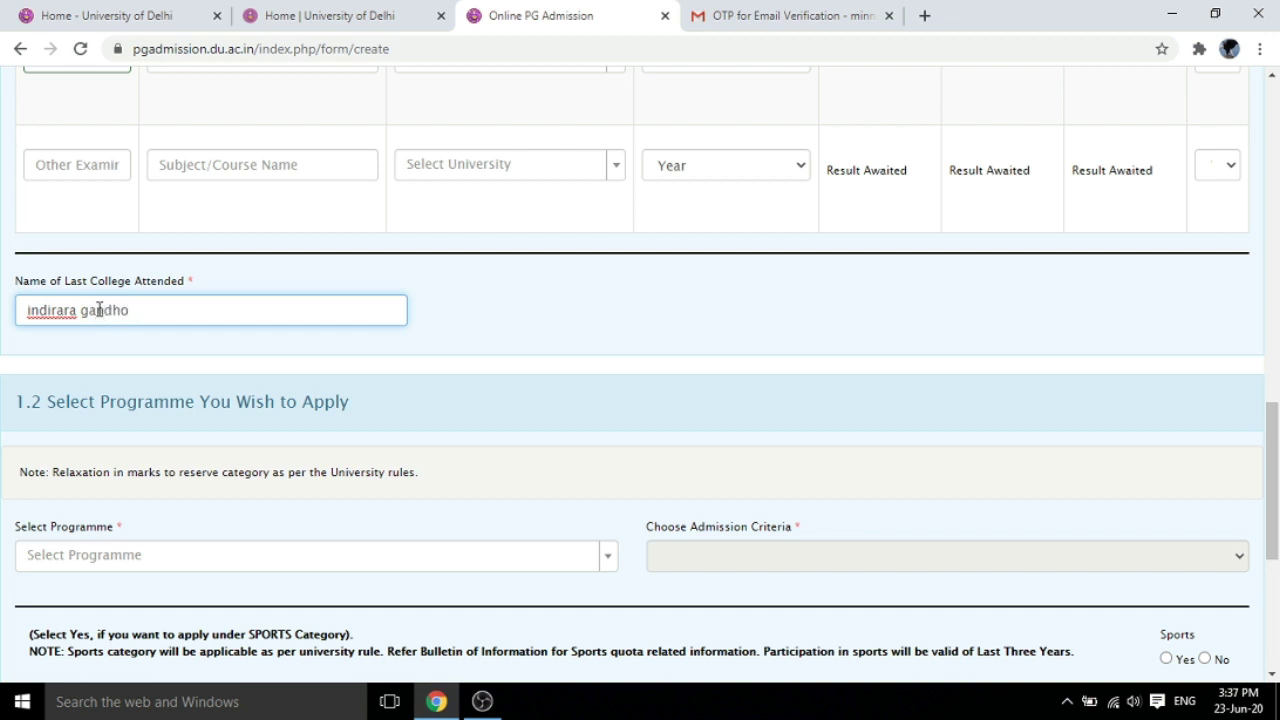
type("i institute of phy")
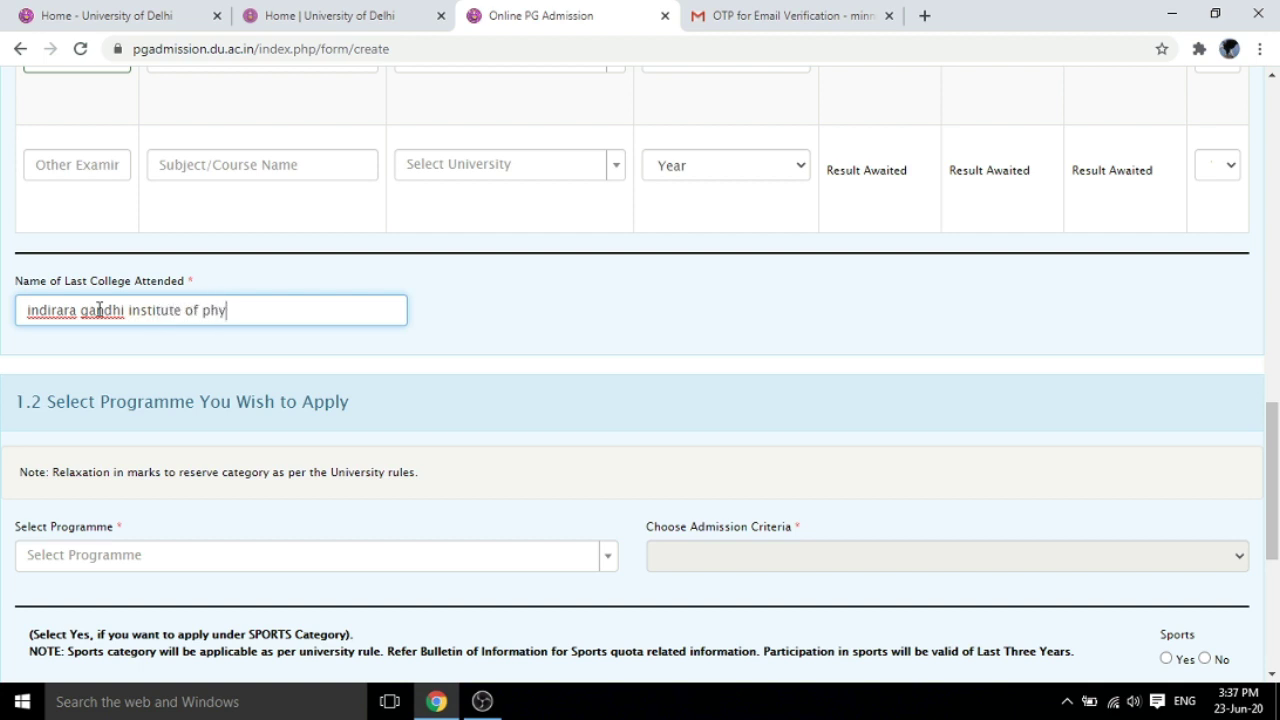
type("sical education")
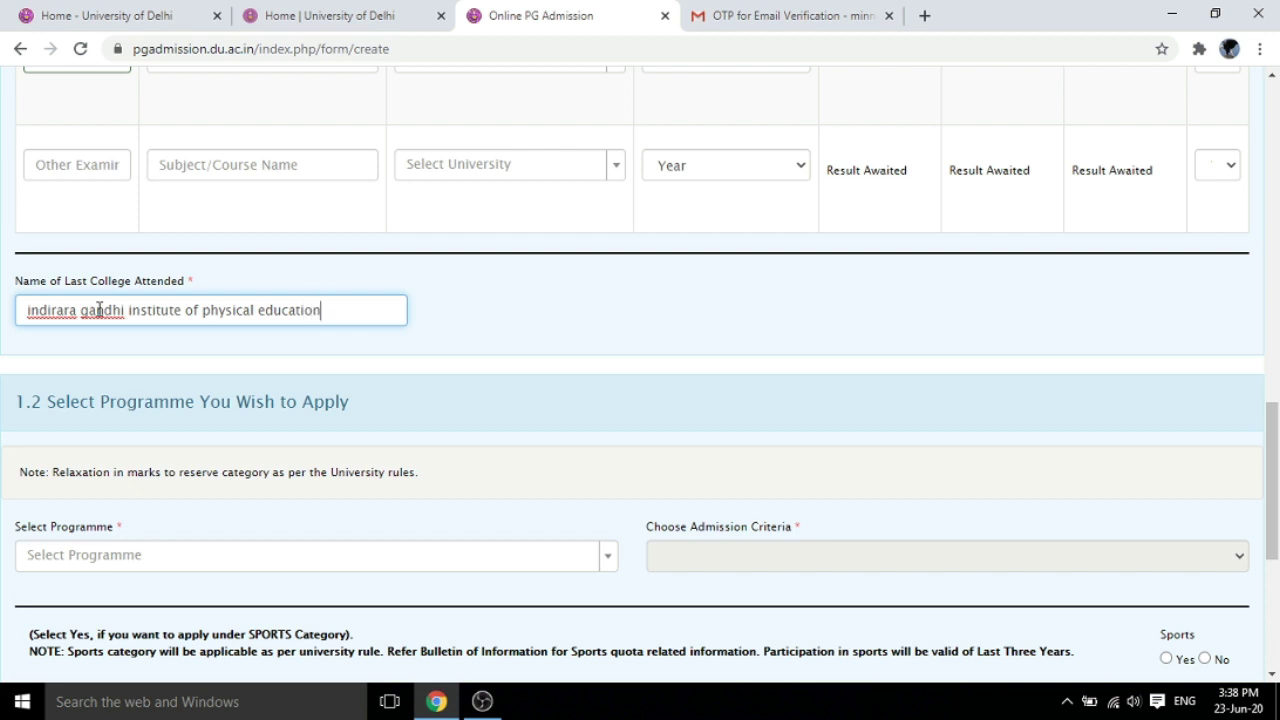
type(" and sports Sco")
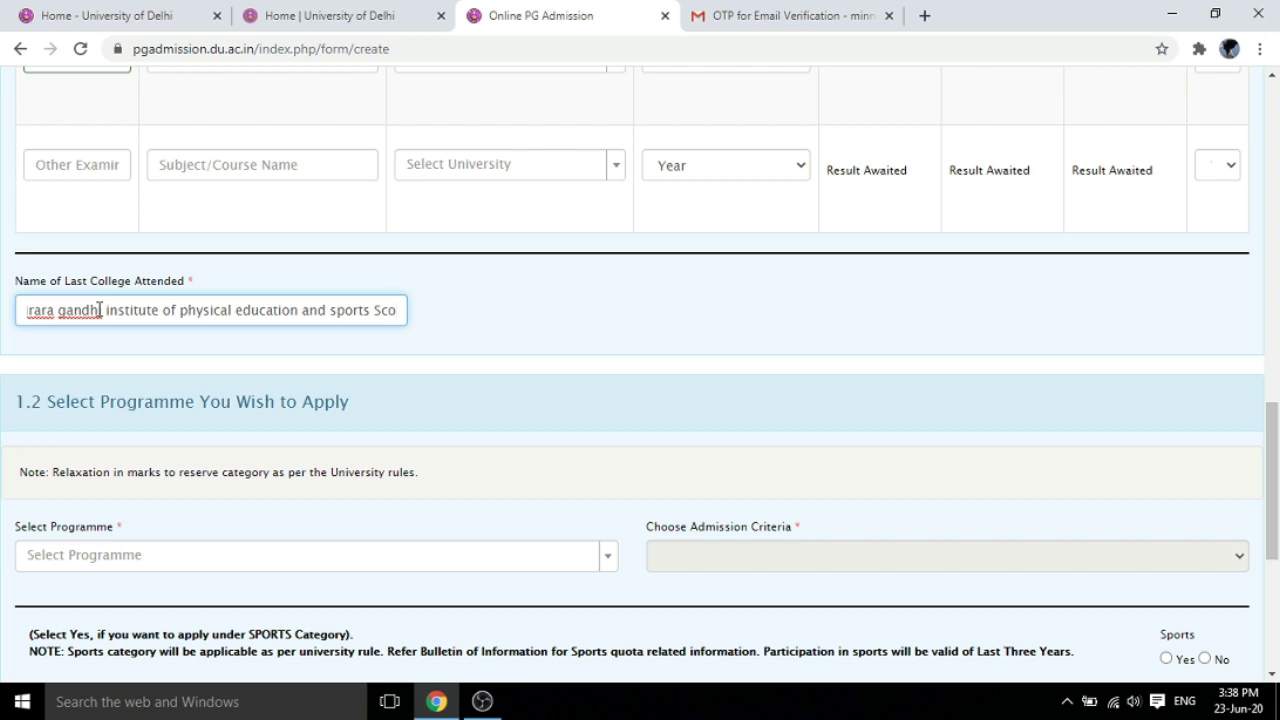
key("BackSpace")
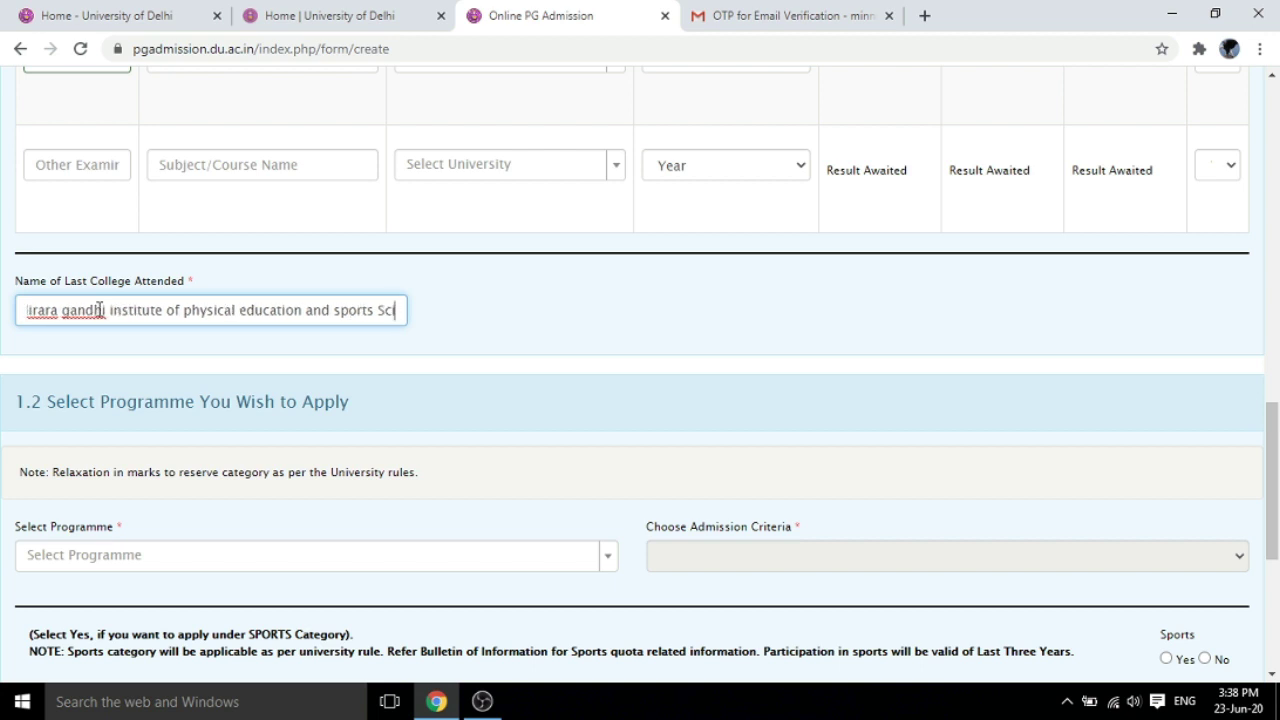
Finish the college name with 'iences', then select the B.P.Ed. programme under Entrance Based criteria
type("iences")
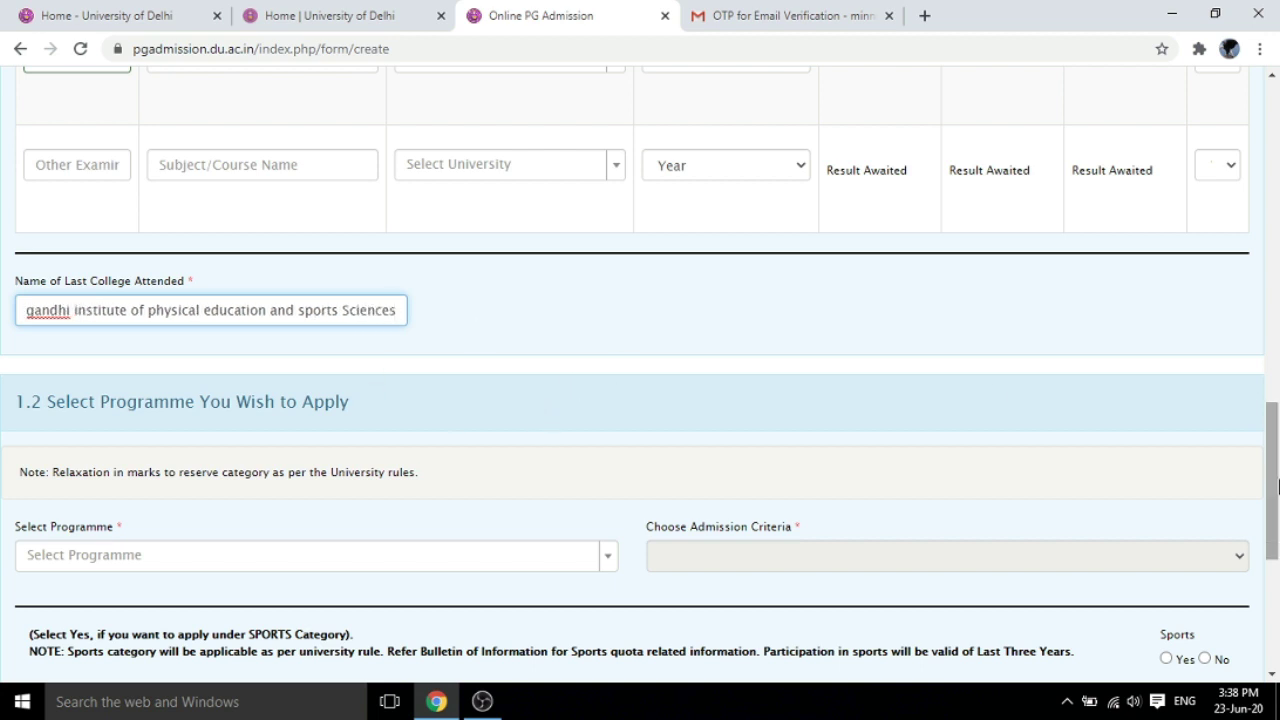
scroll(680, 382, "down", 2)
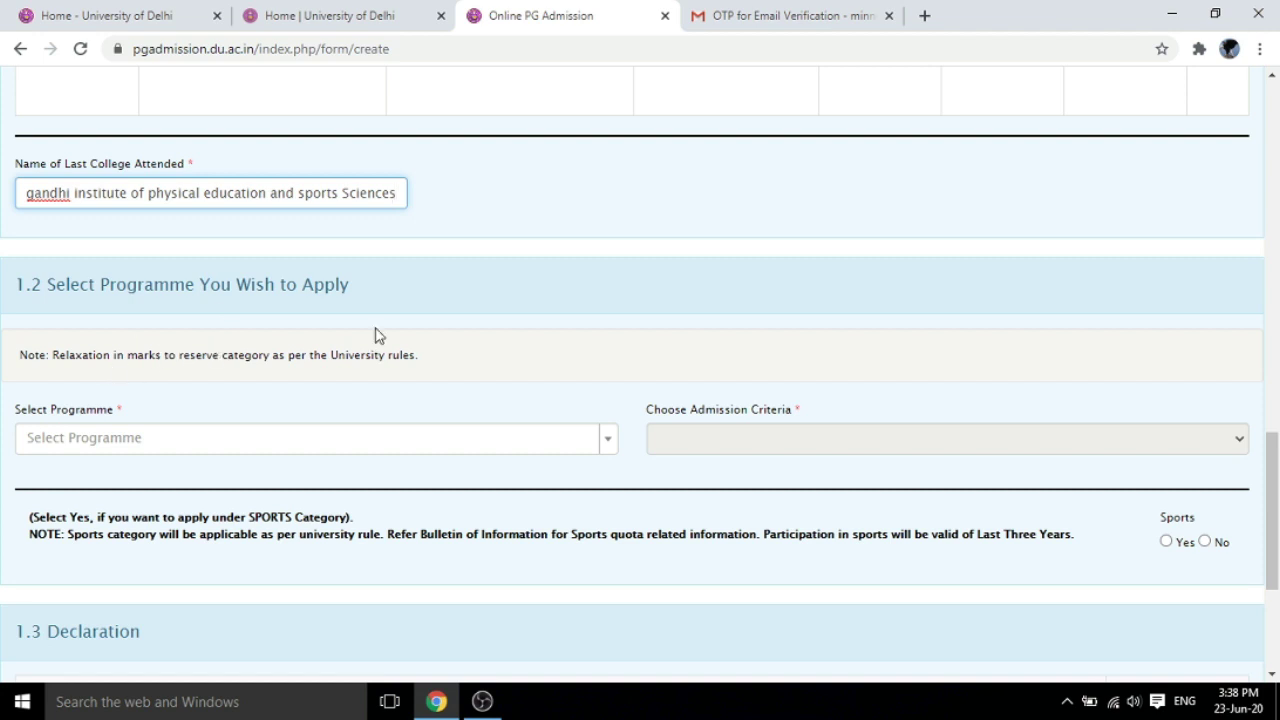
left_click(610, 446)
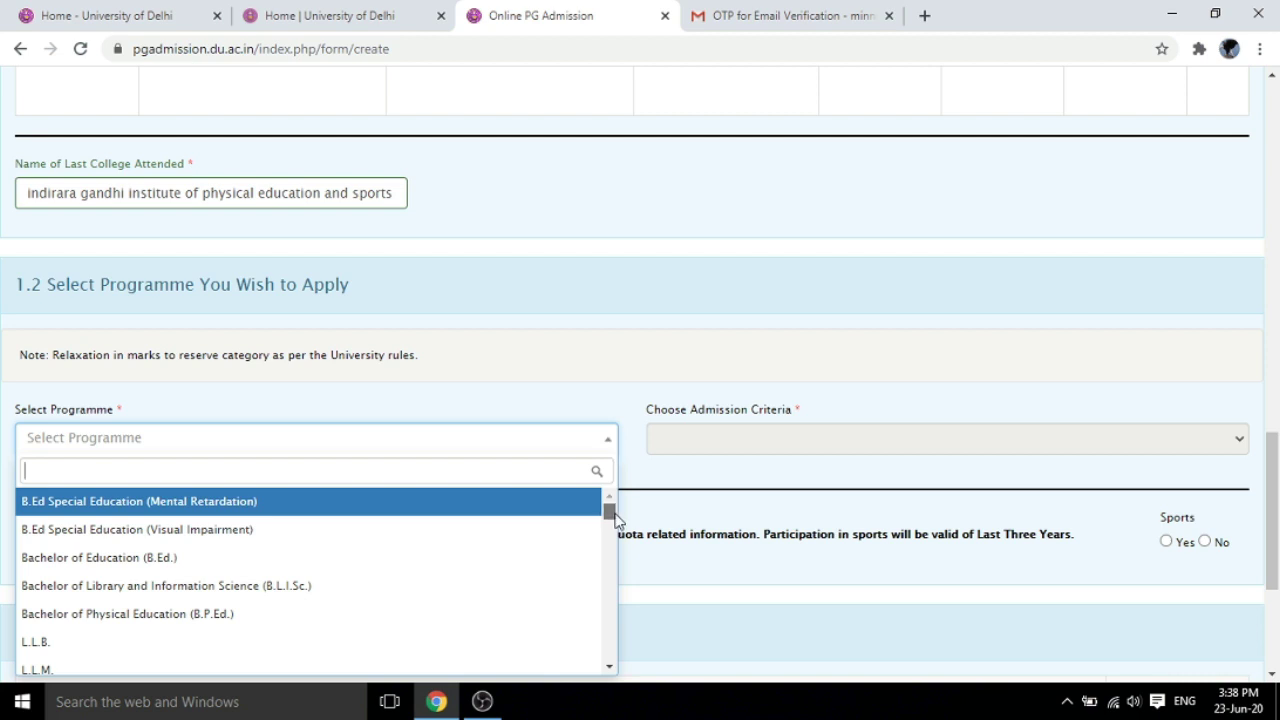
left_click_drag(615, 520, 615, 524)
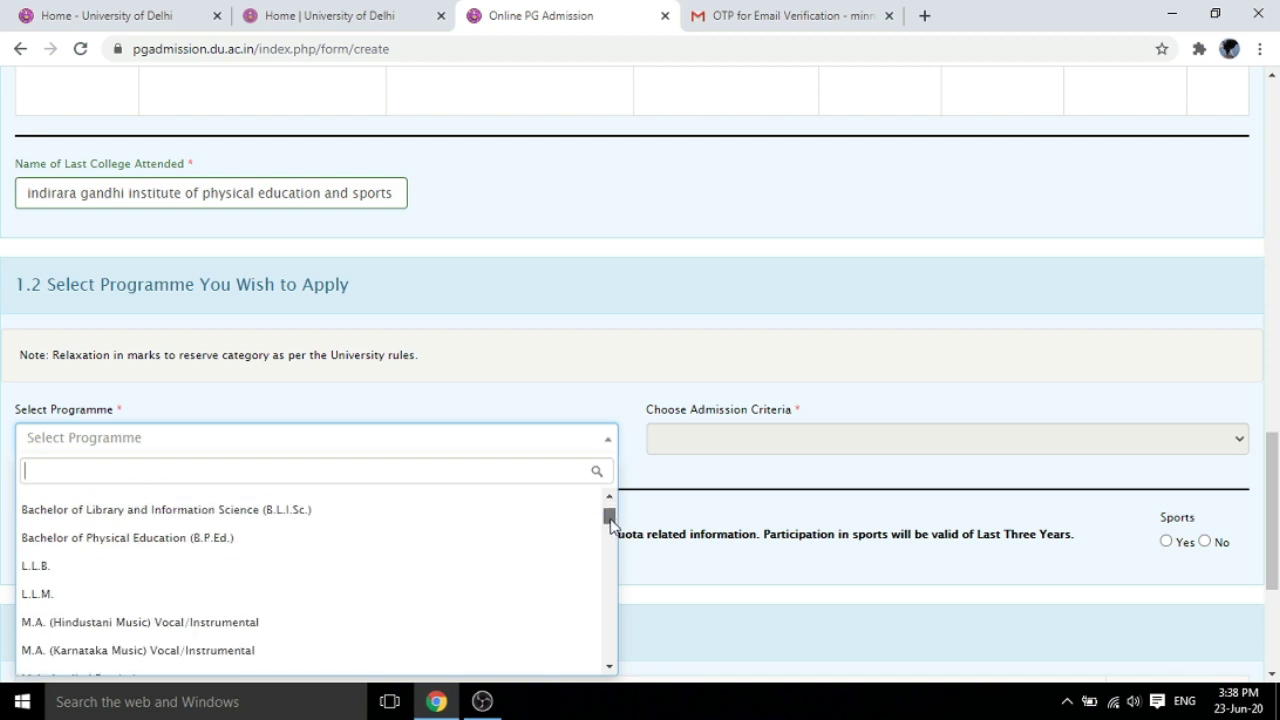
left_click(263, 551)
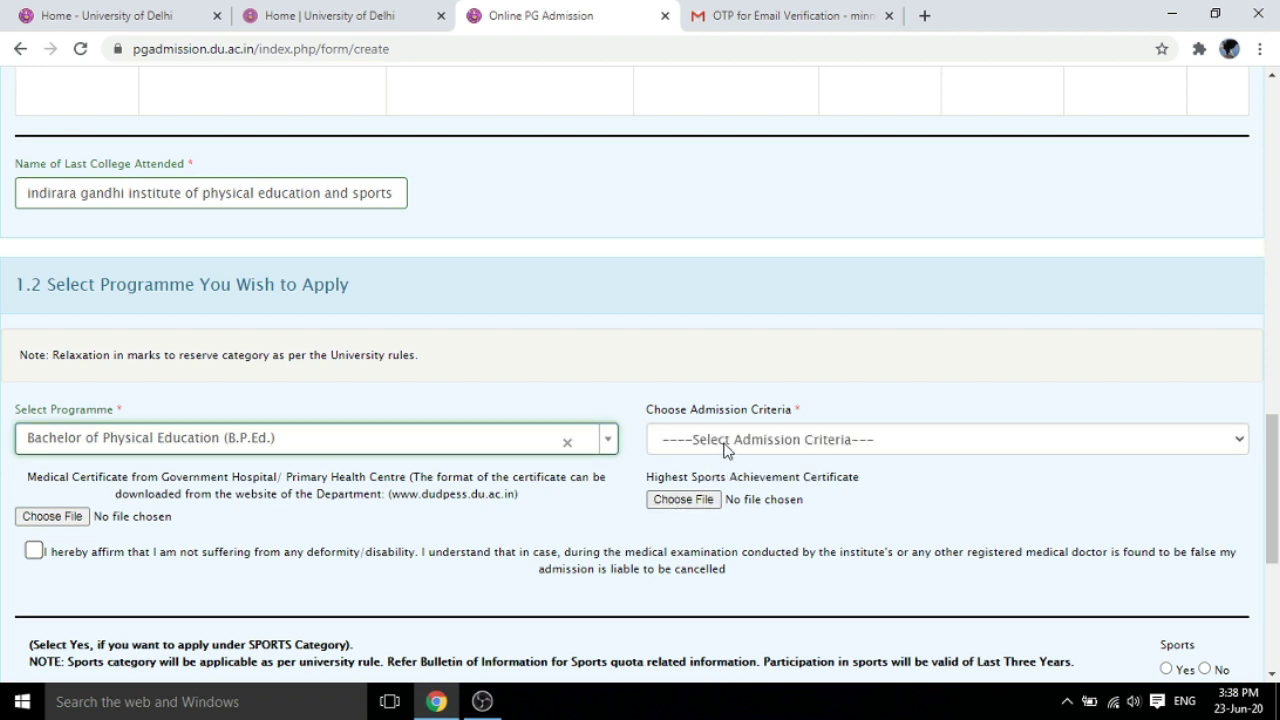
left_click(1240, 446)
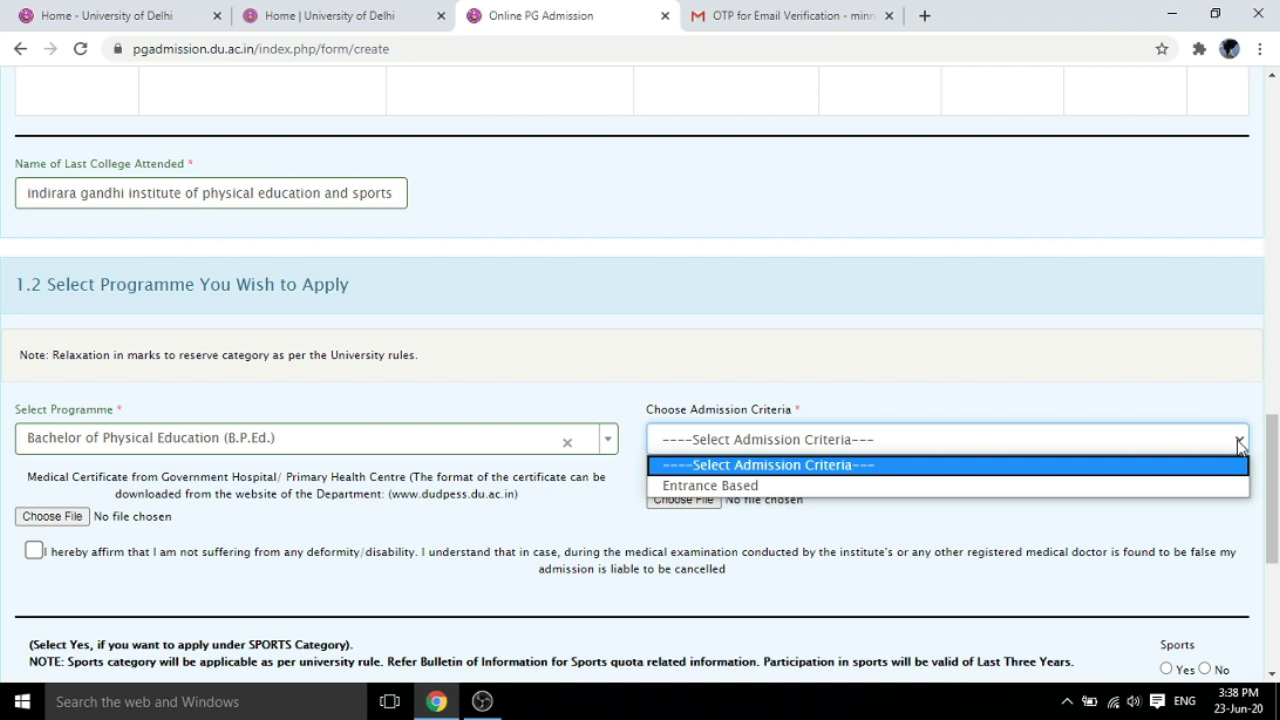
left_click(848, 488)
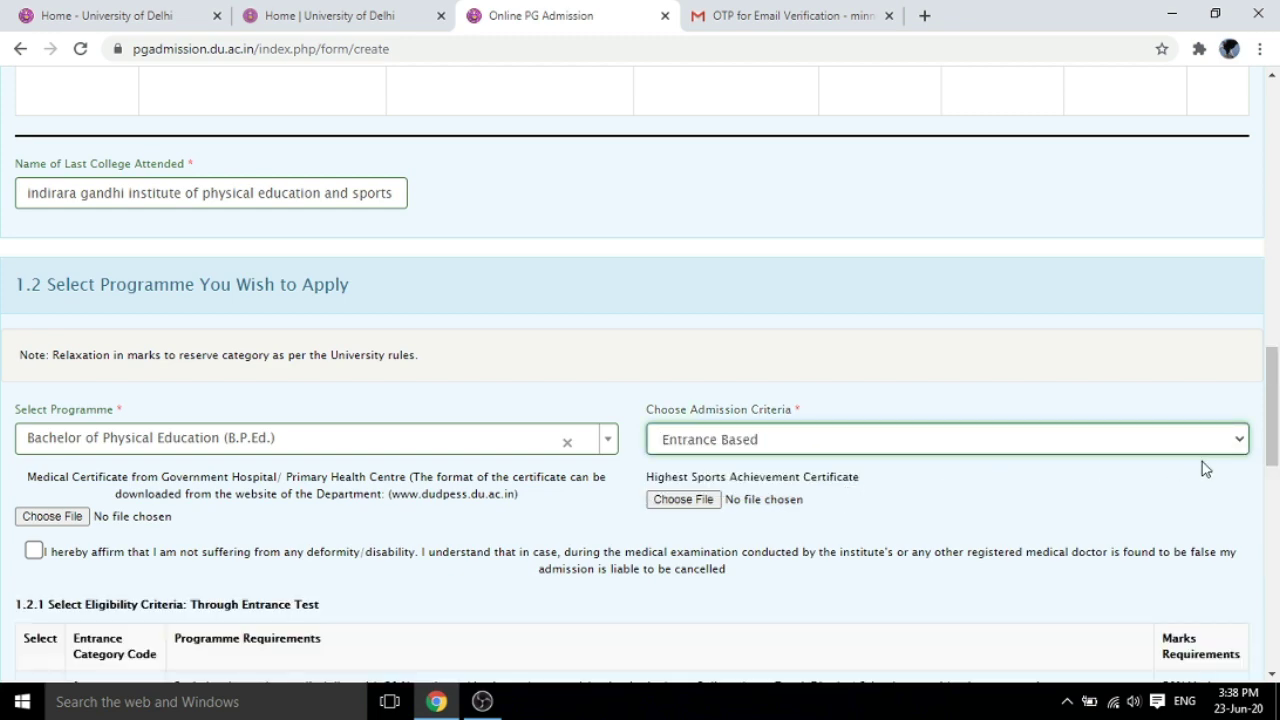
left_click_drag(1278, 445, 1068, 470)
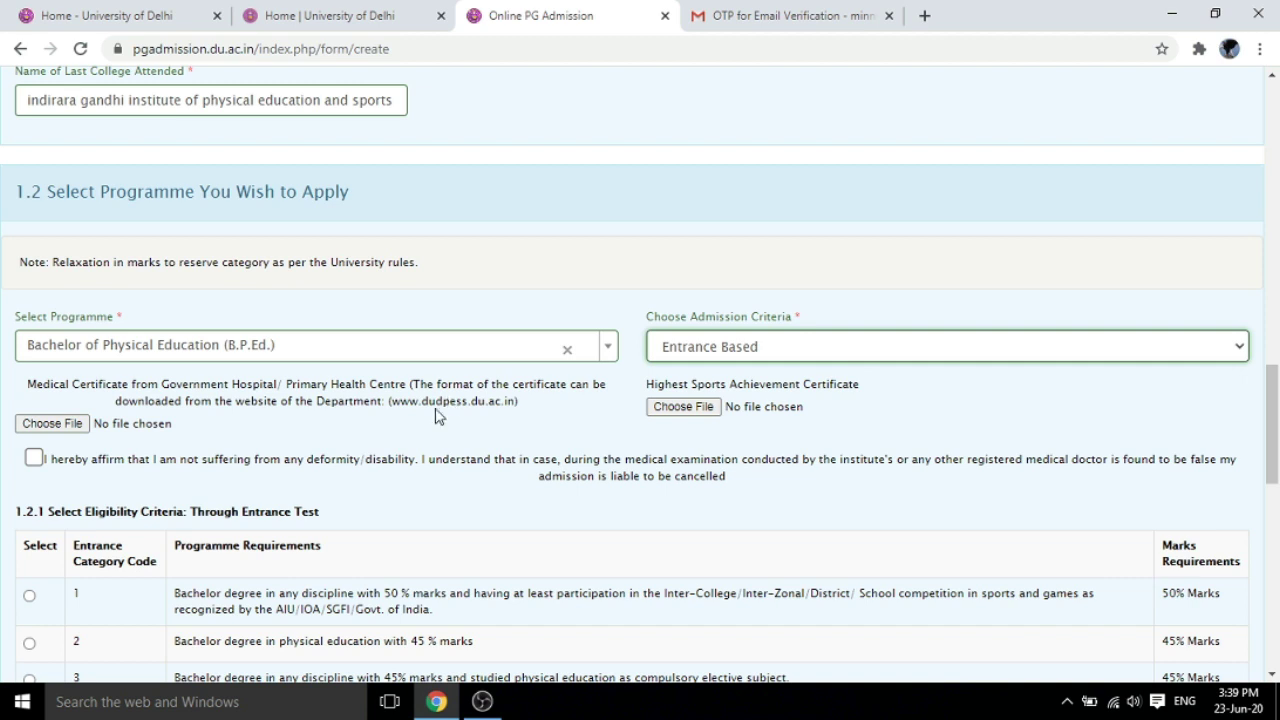
Upload city.jpg for the medical certificate and edit.jpg for the highest sports achievement certificate
left_click(66, 425)
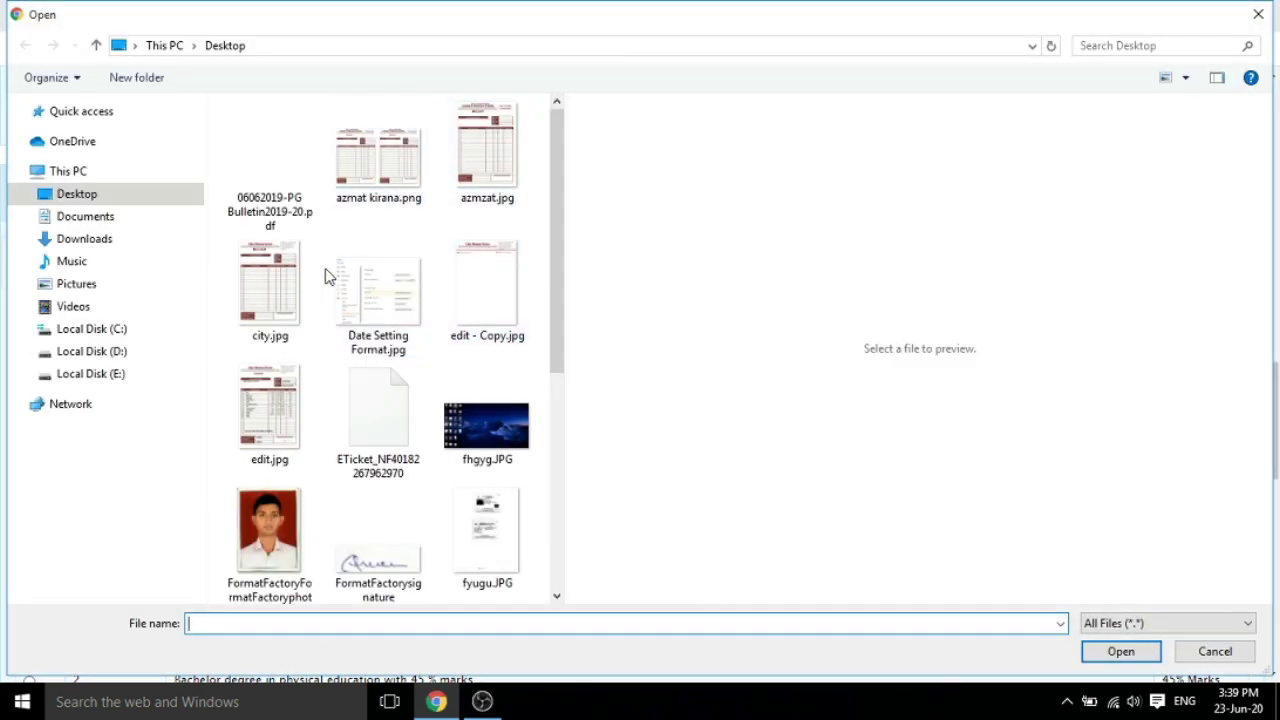
double_click(277, 297)
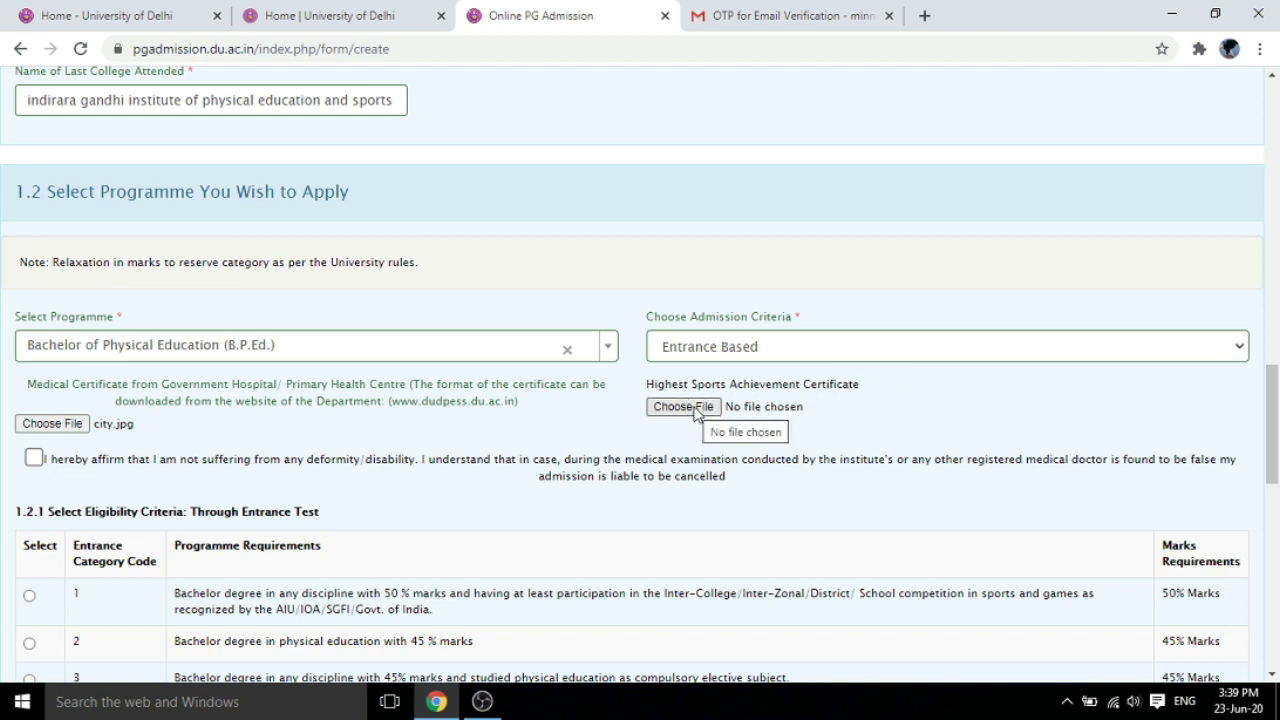
left_click(697, 408)
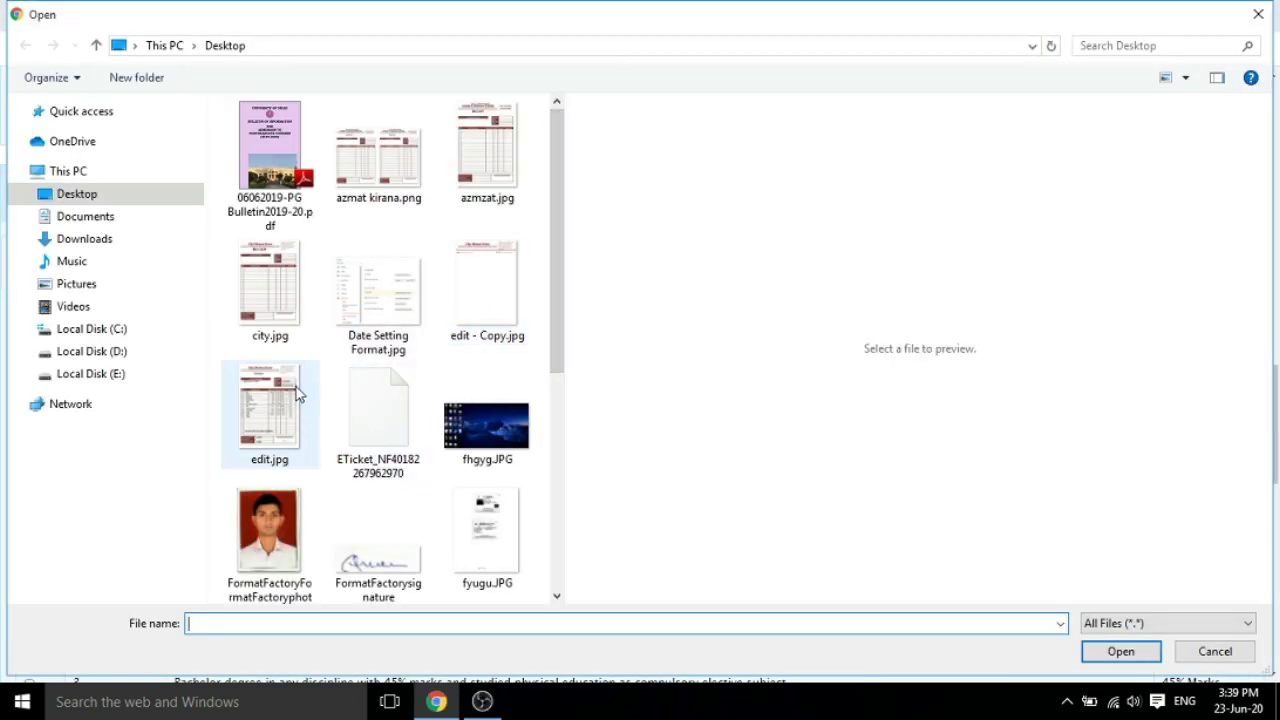
double_click(296, 387)
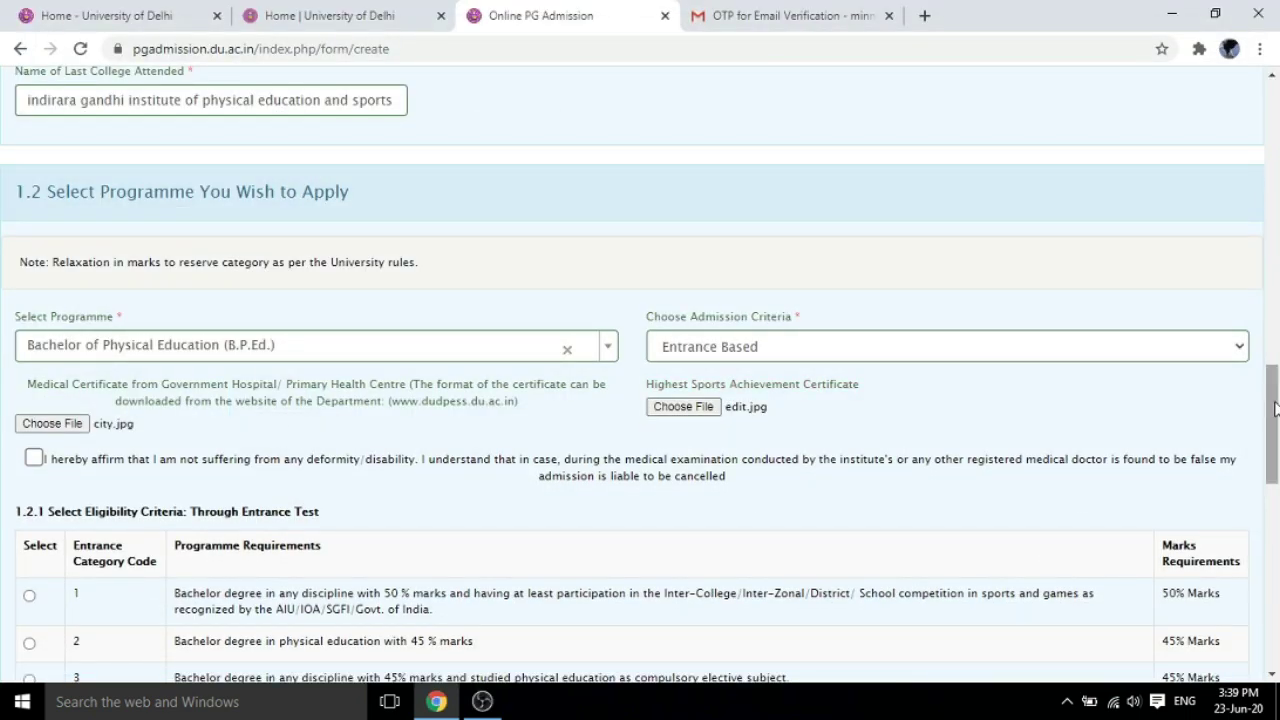
left_click_drag(1275, 411, 1275, 424)
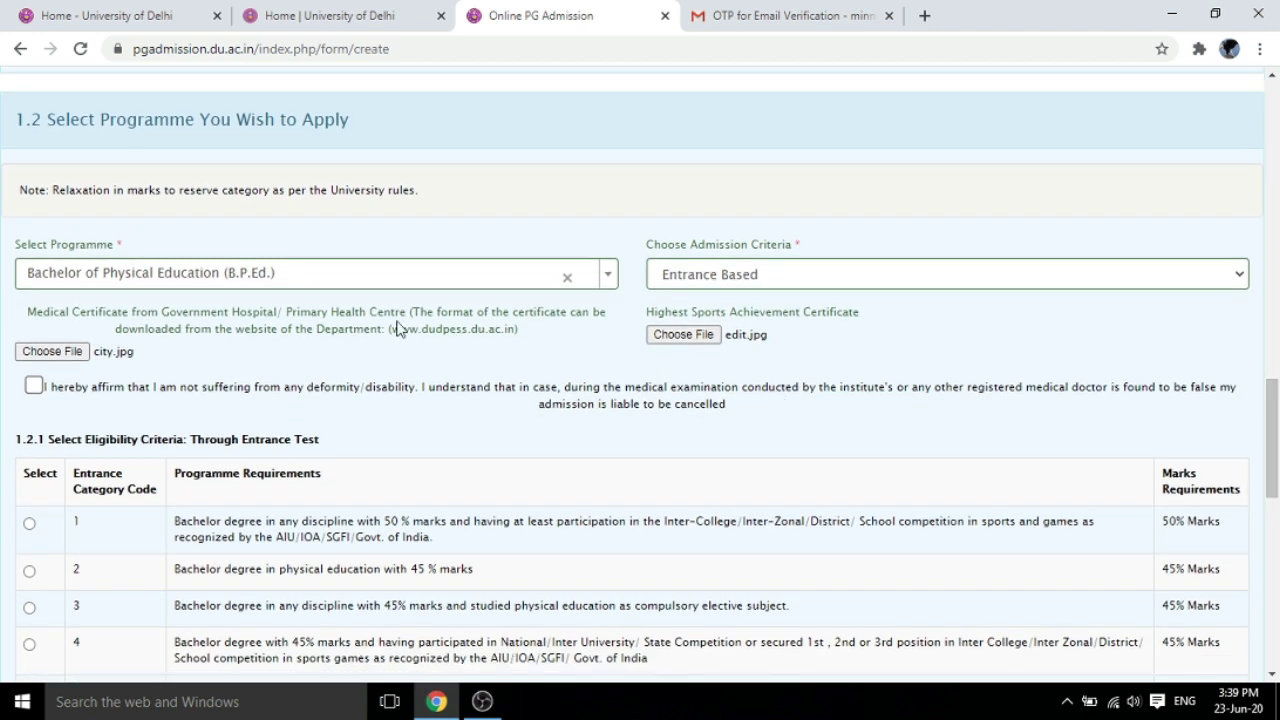
Tick the no-deformity declaration and select eligibility category 2 (physical education degree, 45% marks)
left_click(34, 386)
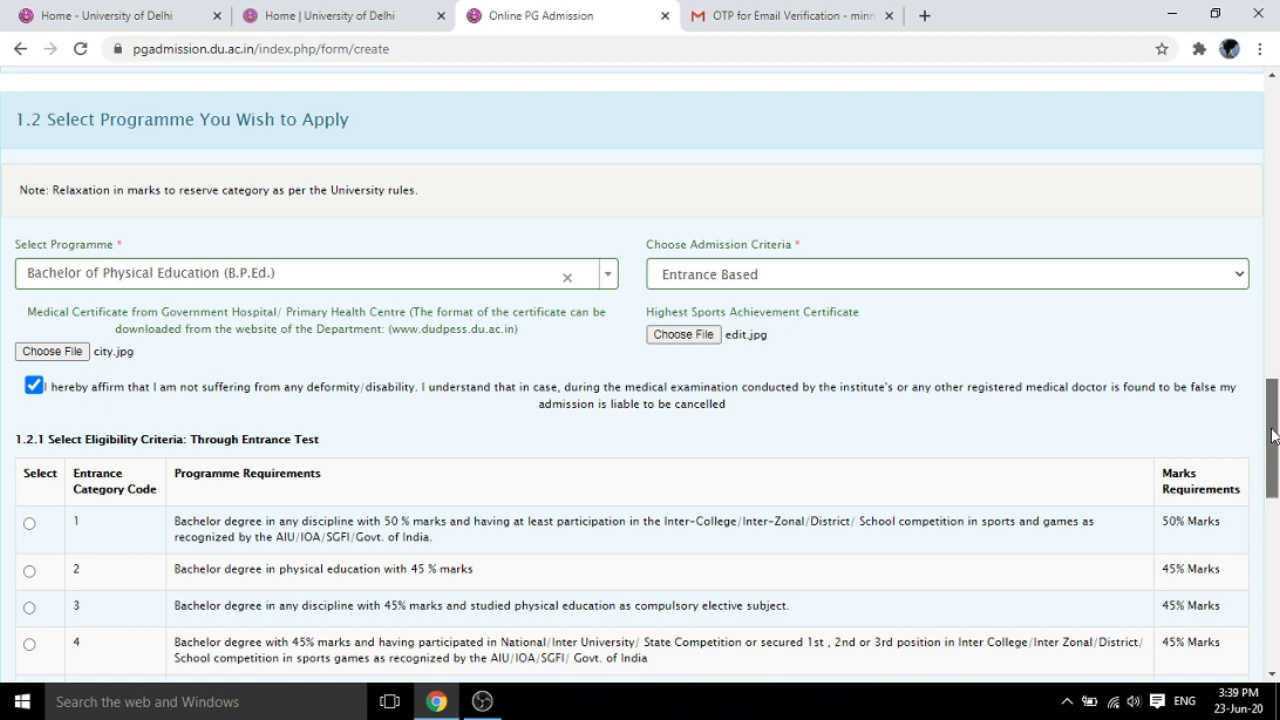
left_click_drag(1276, 436, 1277, 485)
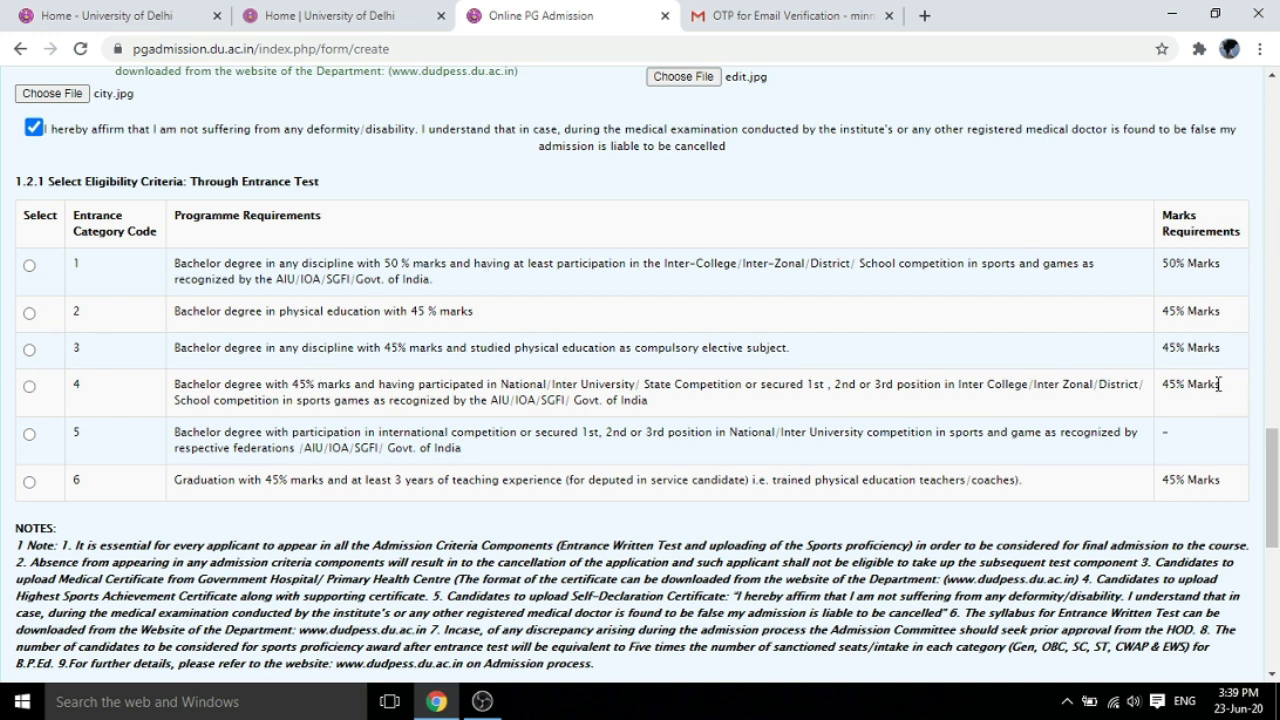
left_click(29, 313)
left_click(1274, 507)
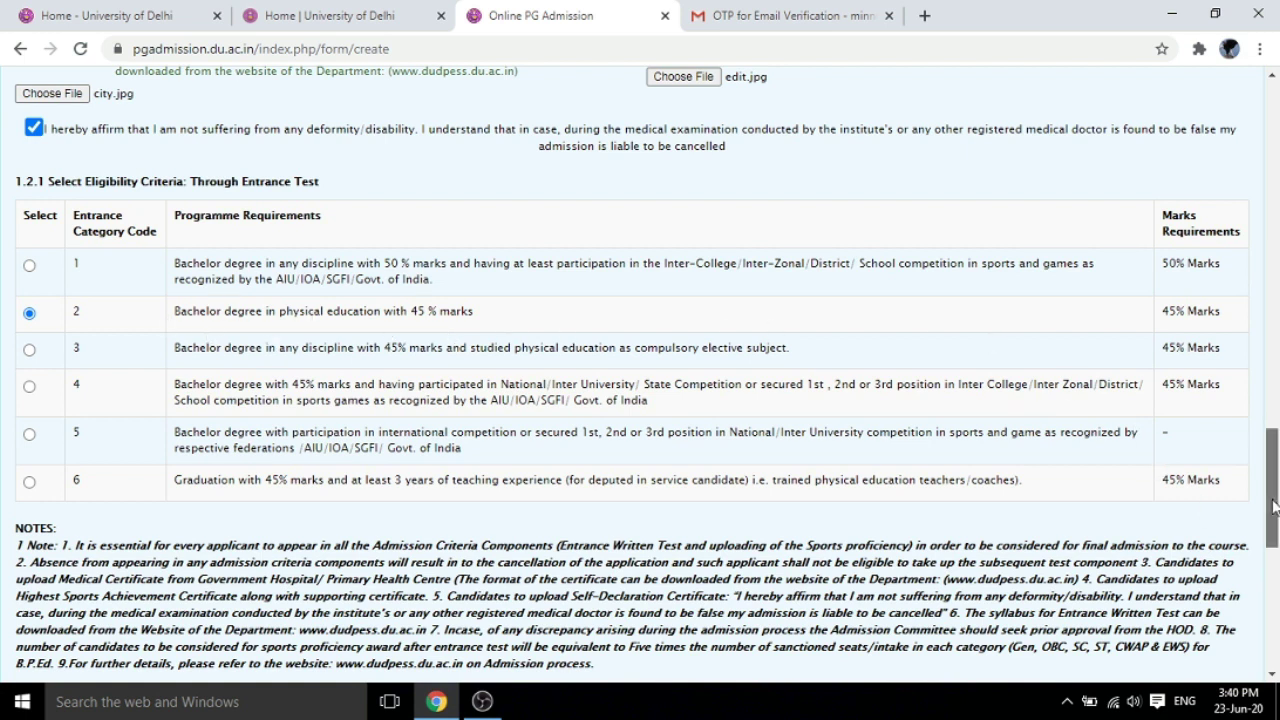
left_click_drag(1275, 510, 1276, 596)
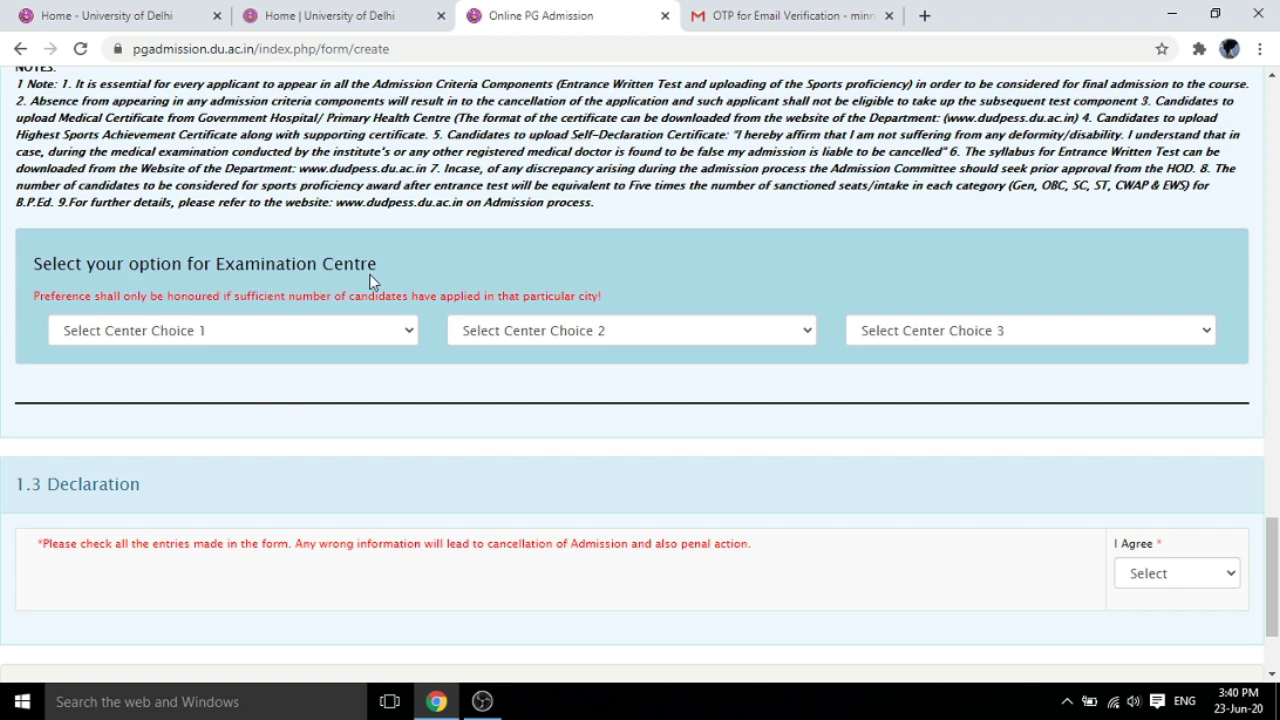
Set the exam centre choices to Ahmedabad, Bangalore and Hyderabad
left_click(408, 333)
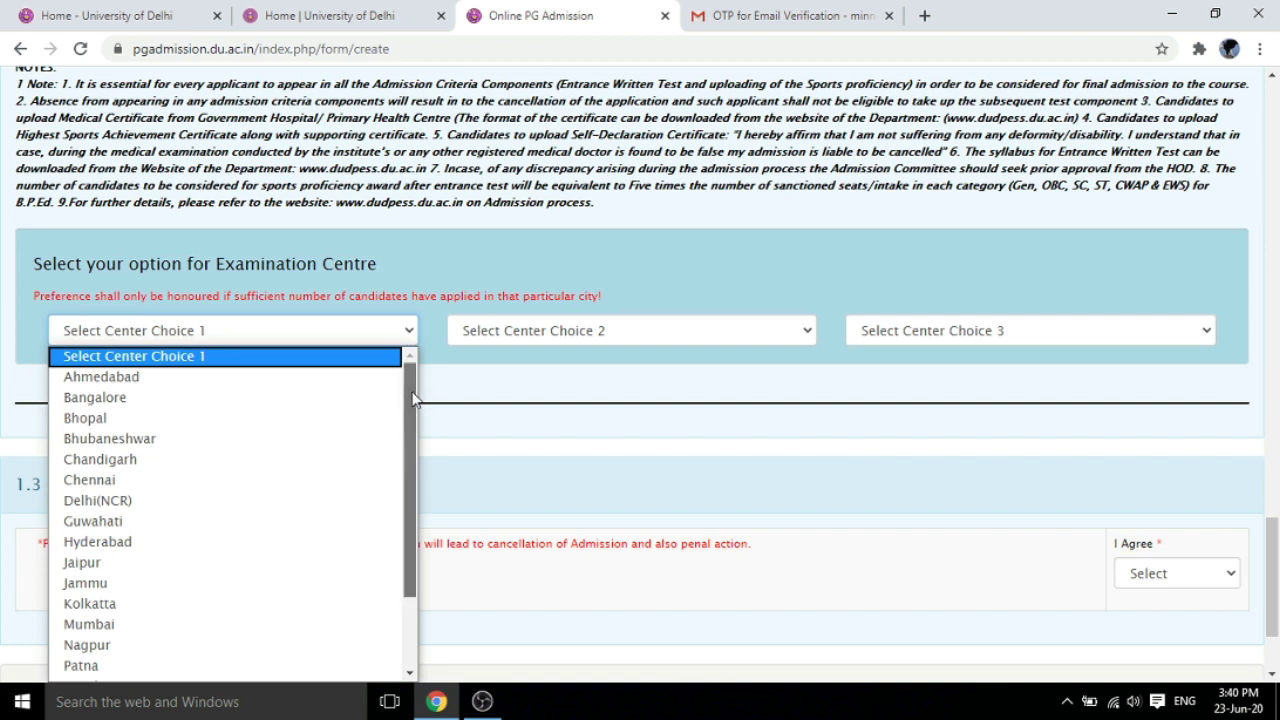
left_click_drag(415, 398, 420, 368)
left_click(199, 388)
left_click(806, 334)
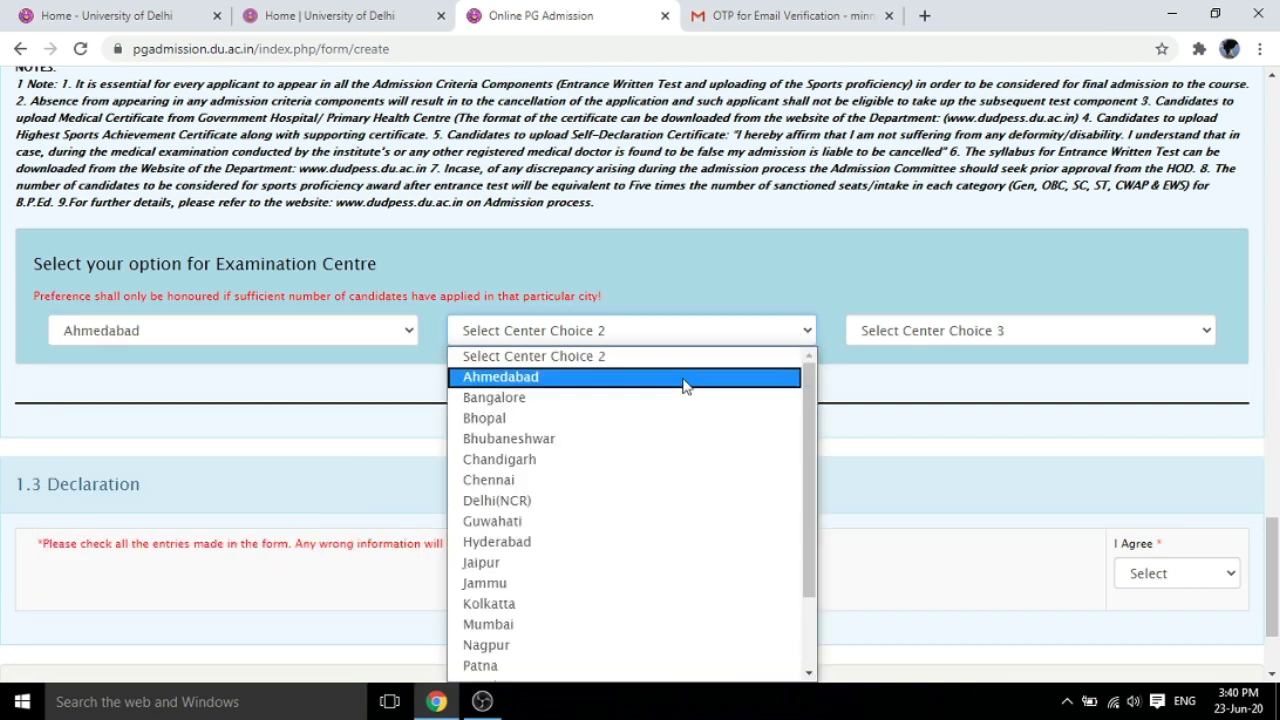
left_click(637, 400)
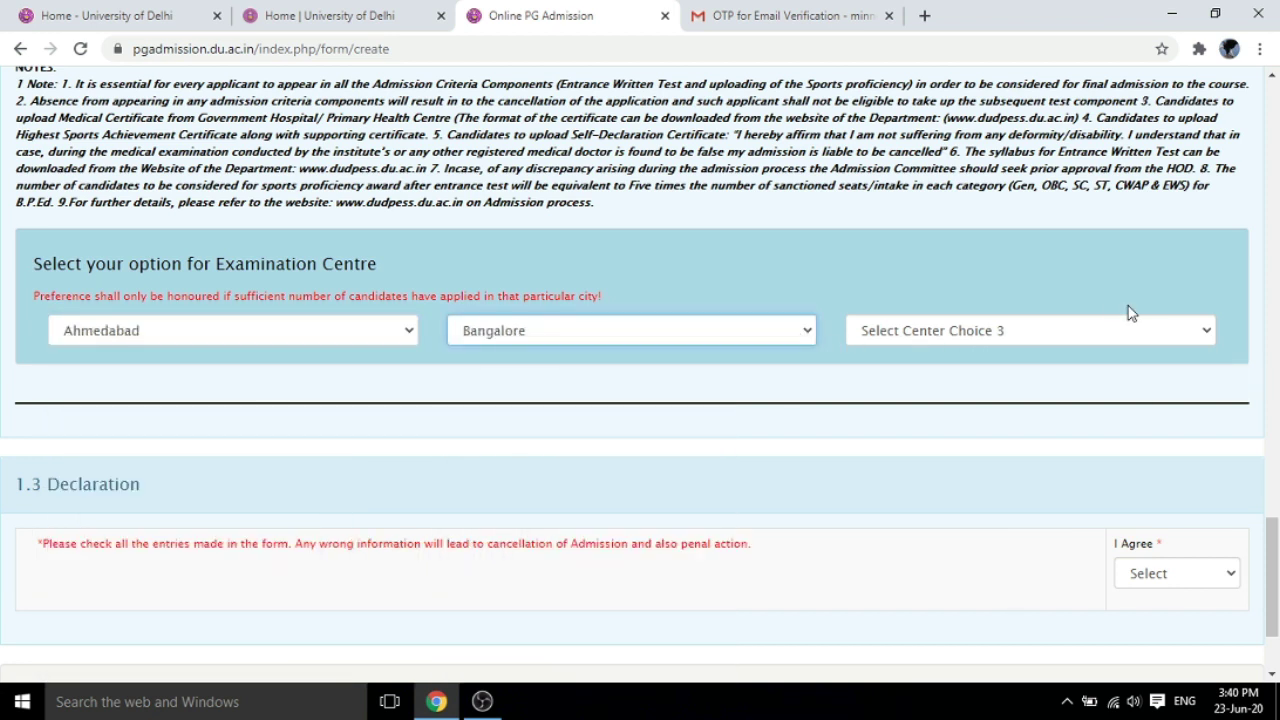
left_click(1189, 332)
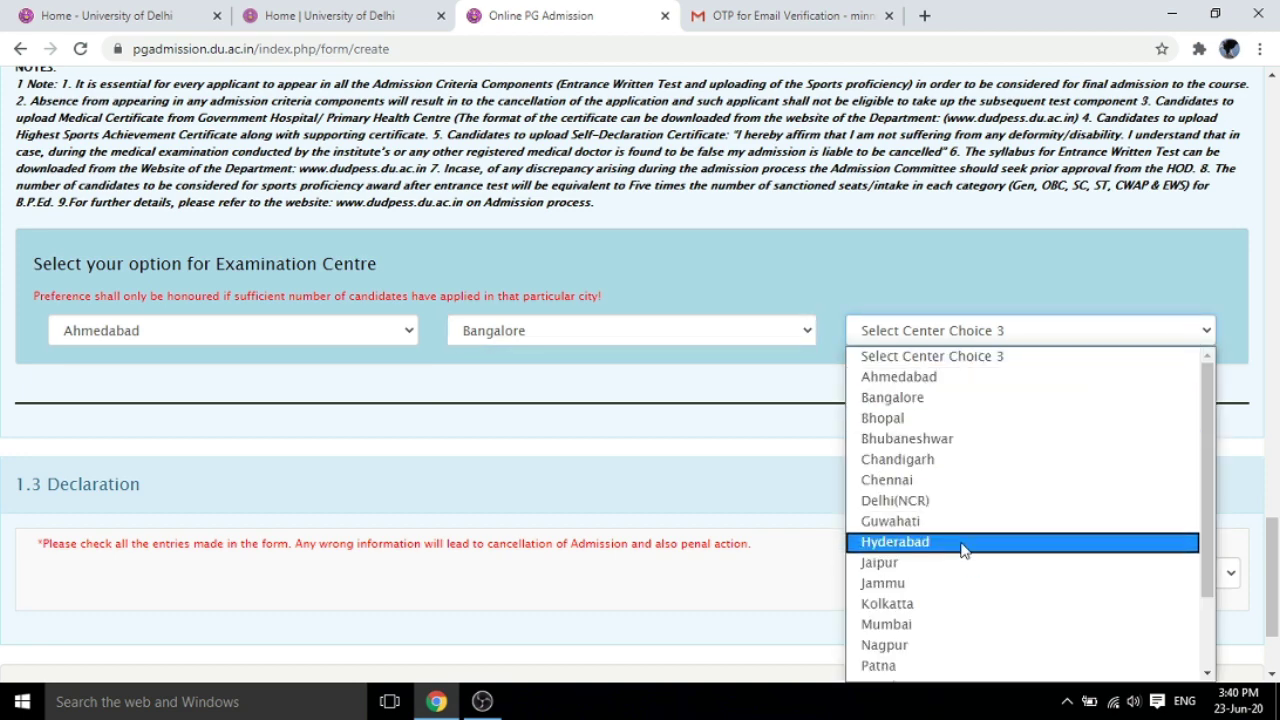
left_click(965, 543)
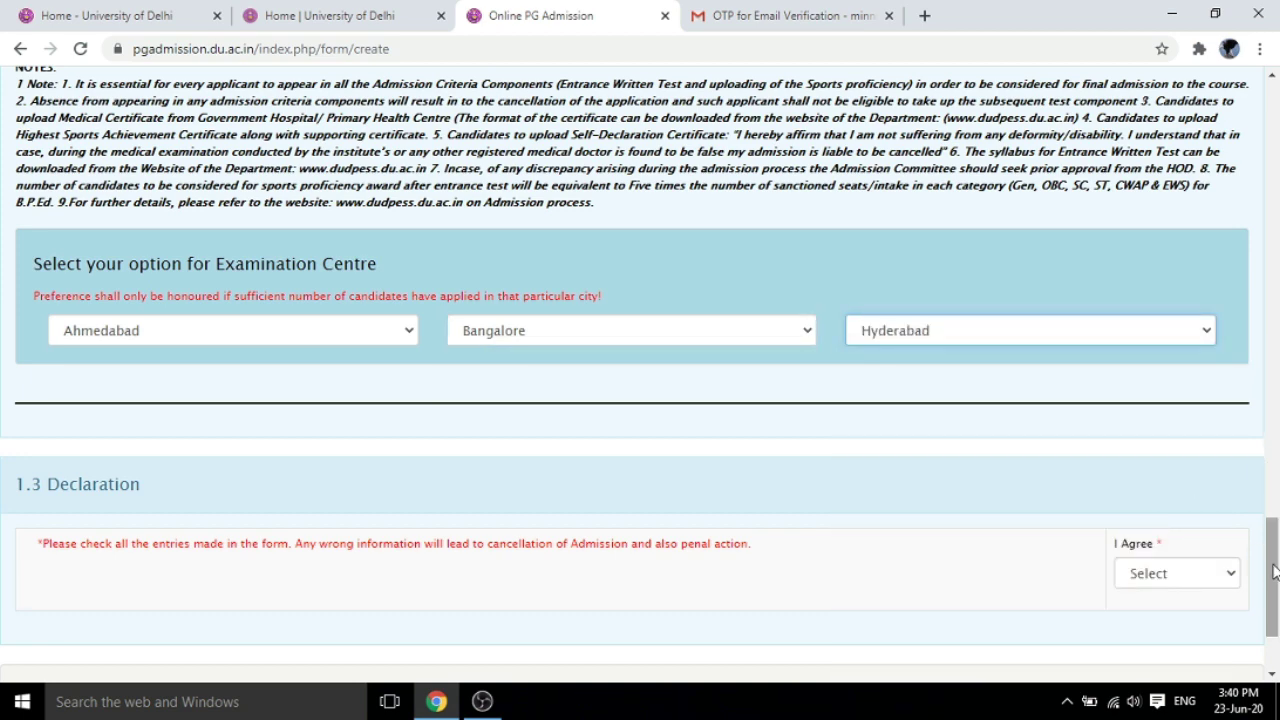
left_click_drag(1274, 574, 1275, 620)
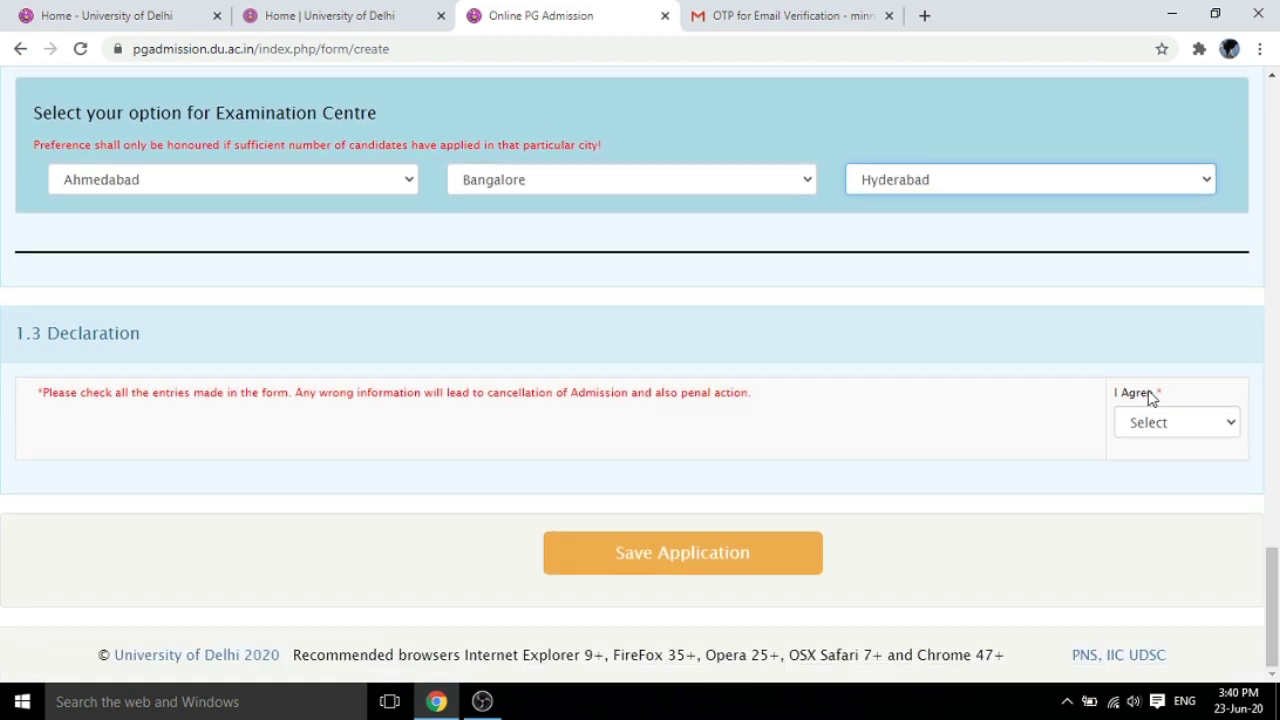
Set the I Agree declaration dropdown to Yes
left_click(1228, 424)
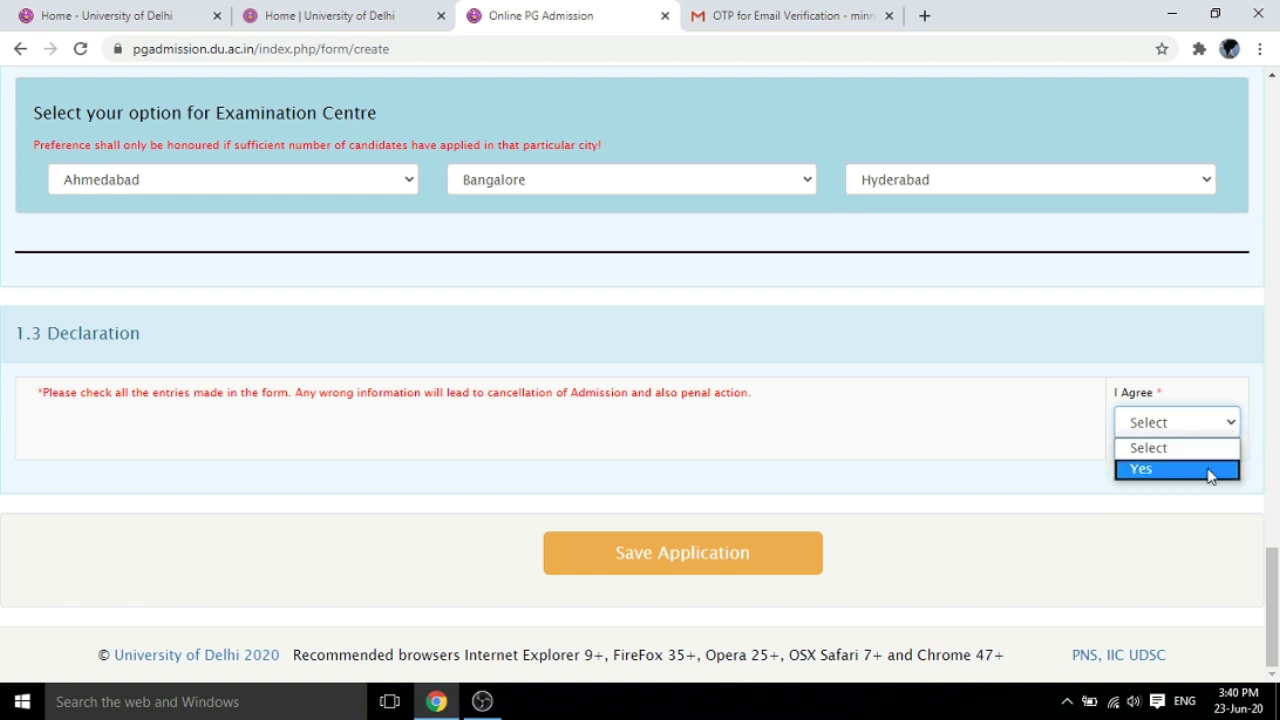
left_click(1210, 468)
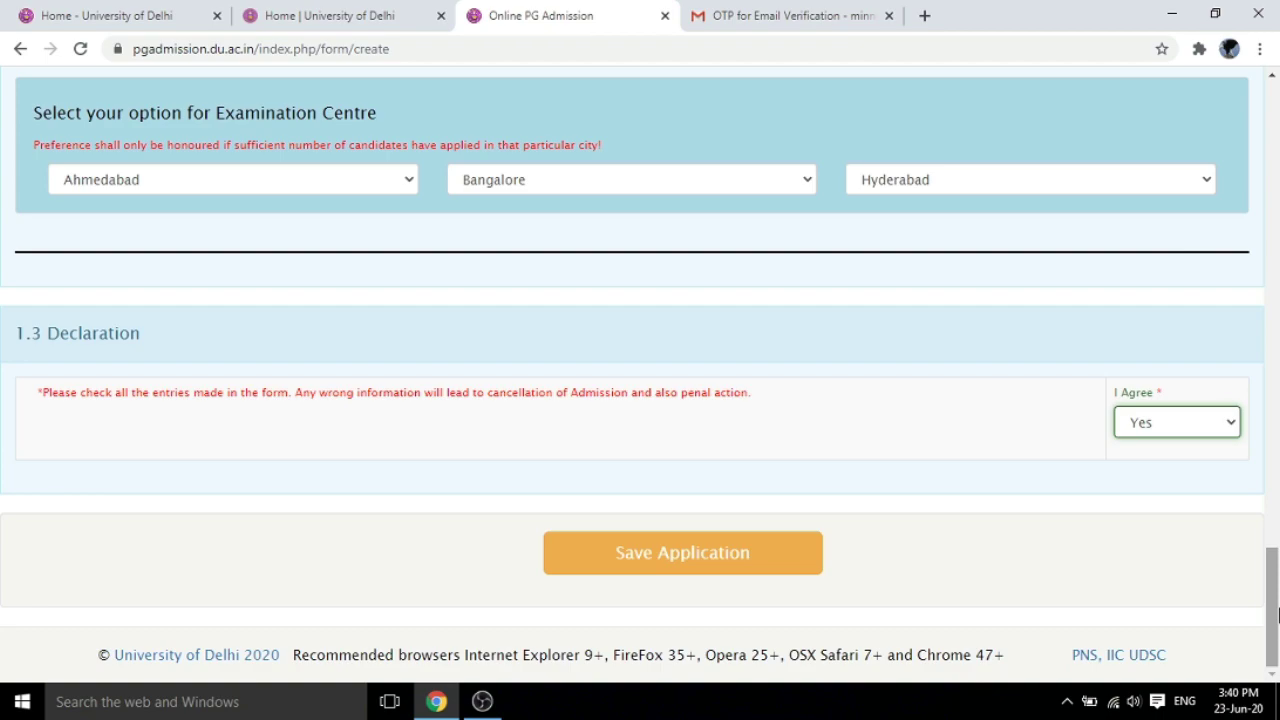
mouse_move(1277, 612)
left_mouse_down()
mouse_move(1277, 155)
mouse_move(1272, 618)
left_mouse_up()
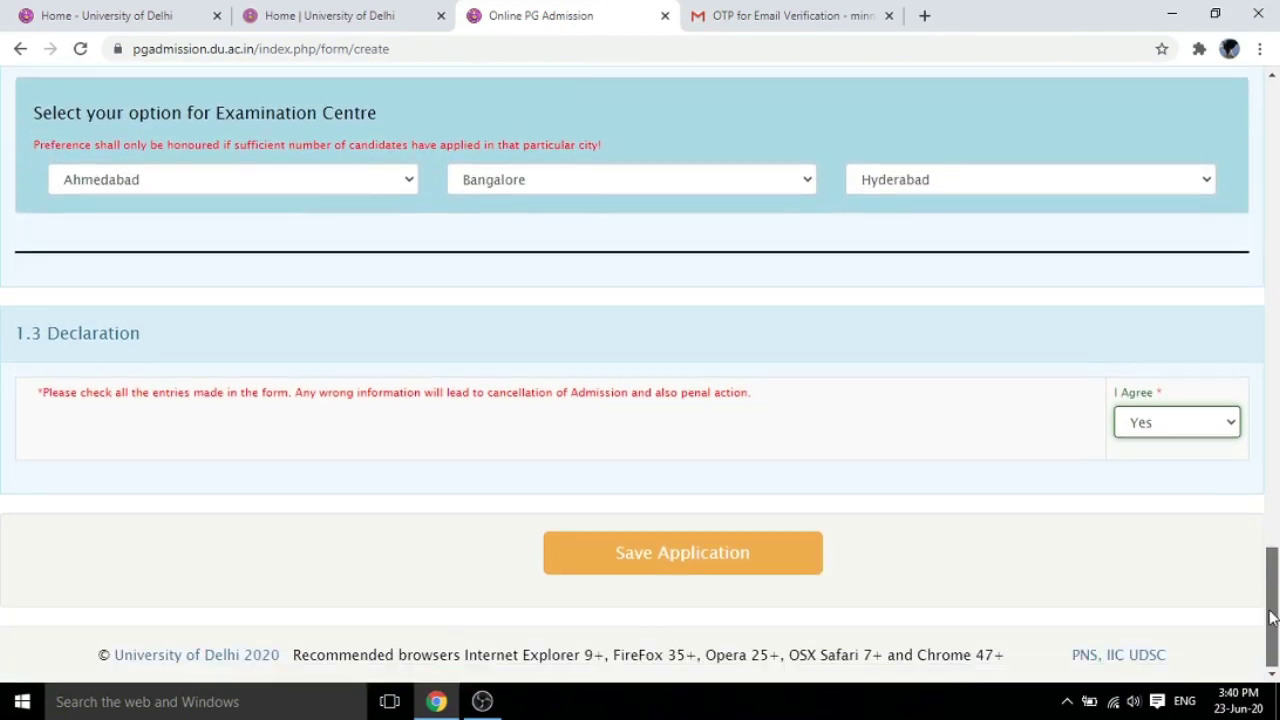
Save the application and rank Indira Gandhi Institute as college choice 1
left_click(679, 558)
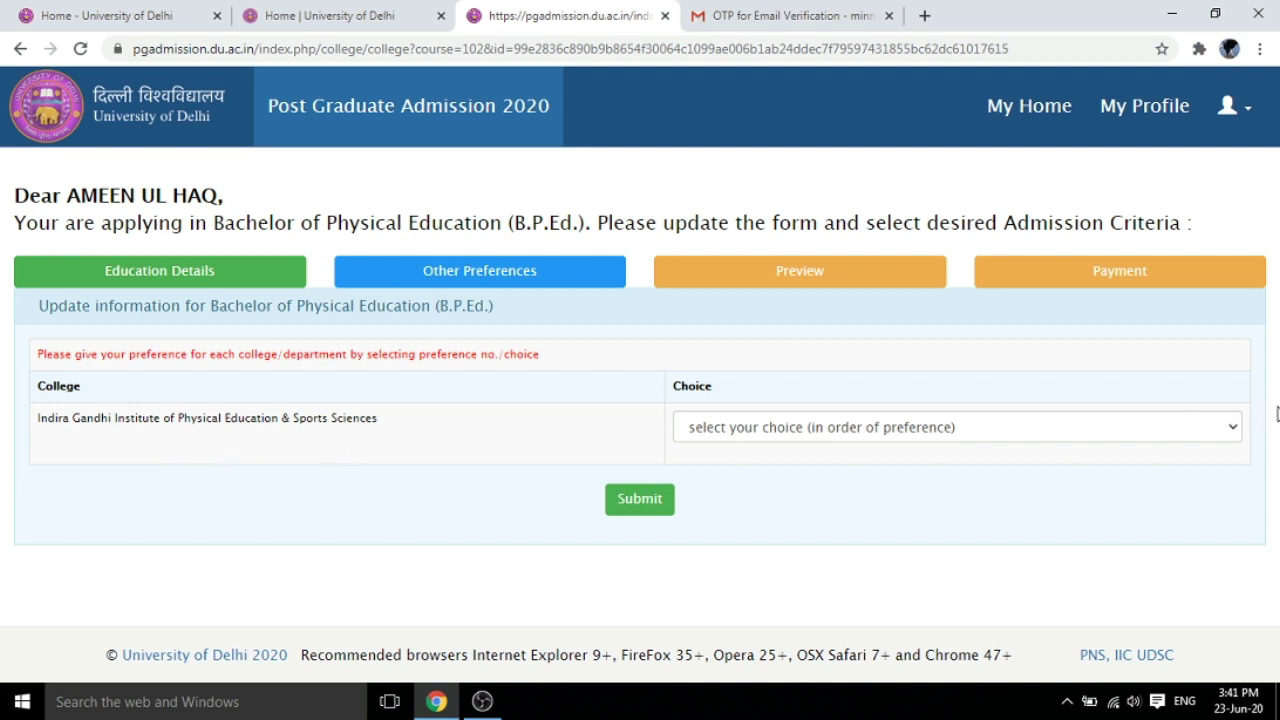
left_click(1225, 428)
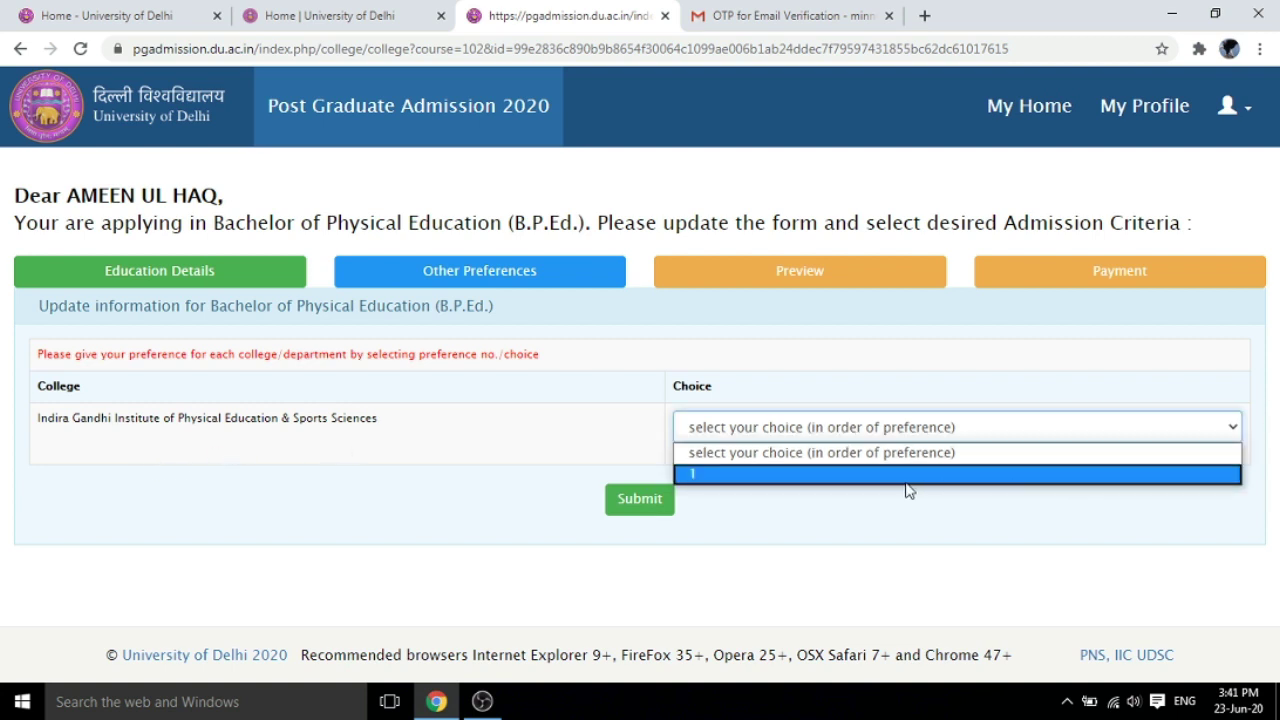
left_click(731, 476)
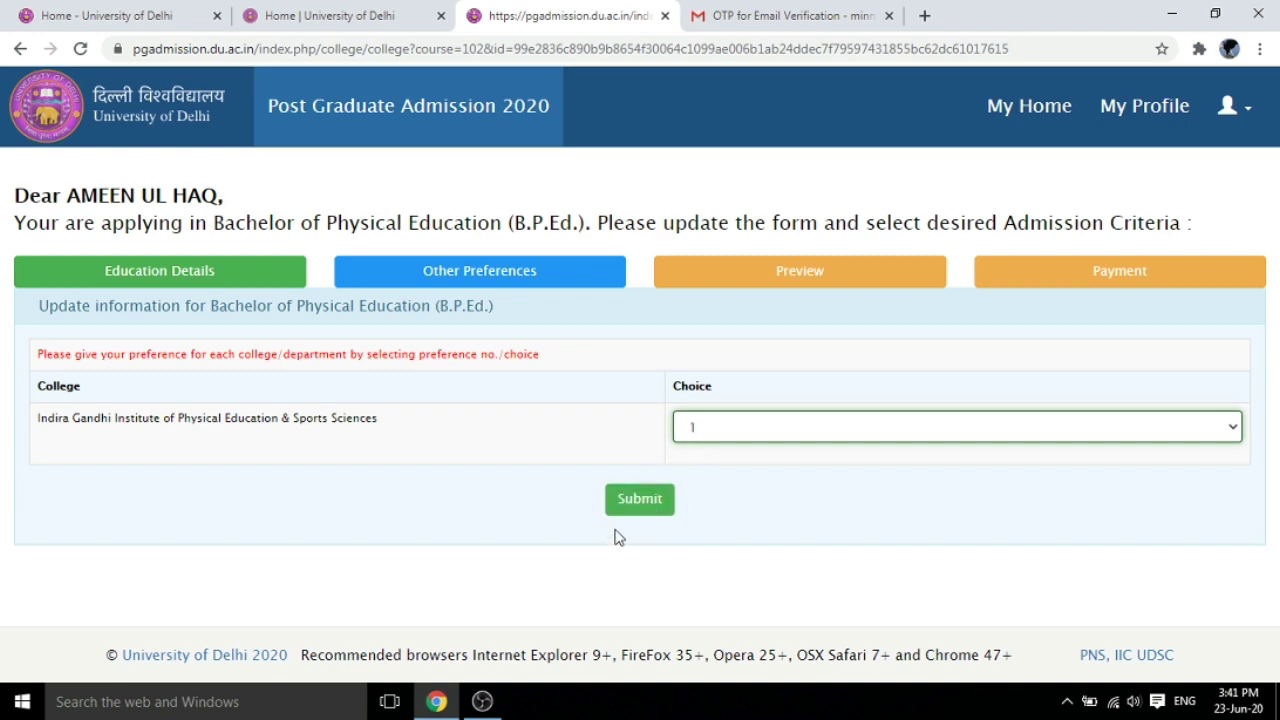
Submit the college preference and confirm the entries in the confirmation dialog
left_click(642, 511)
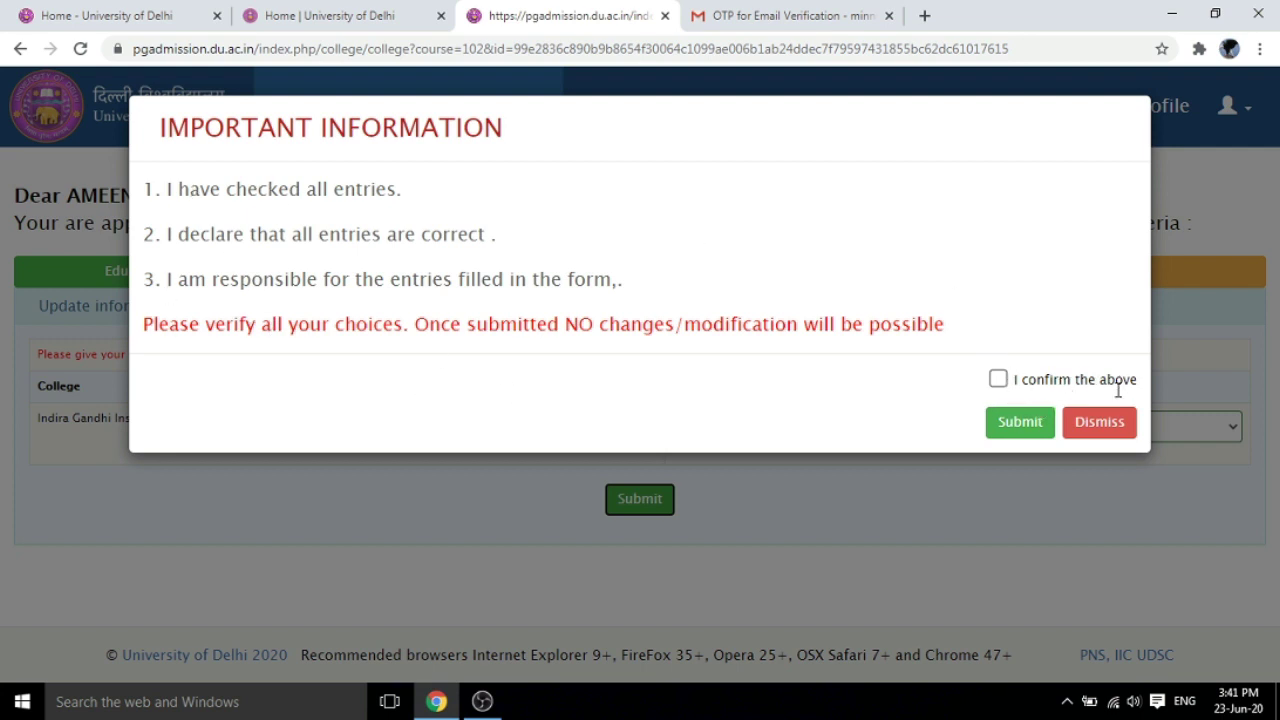
left_click(998, 379)
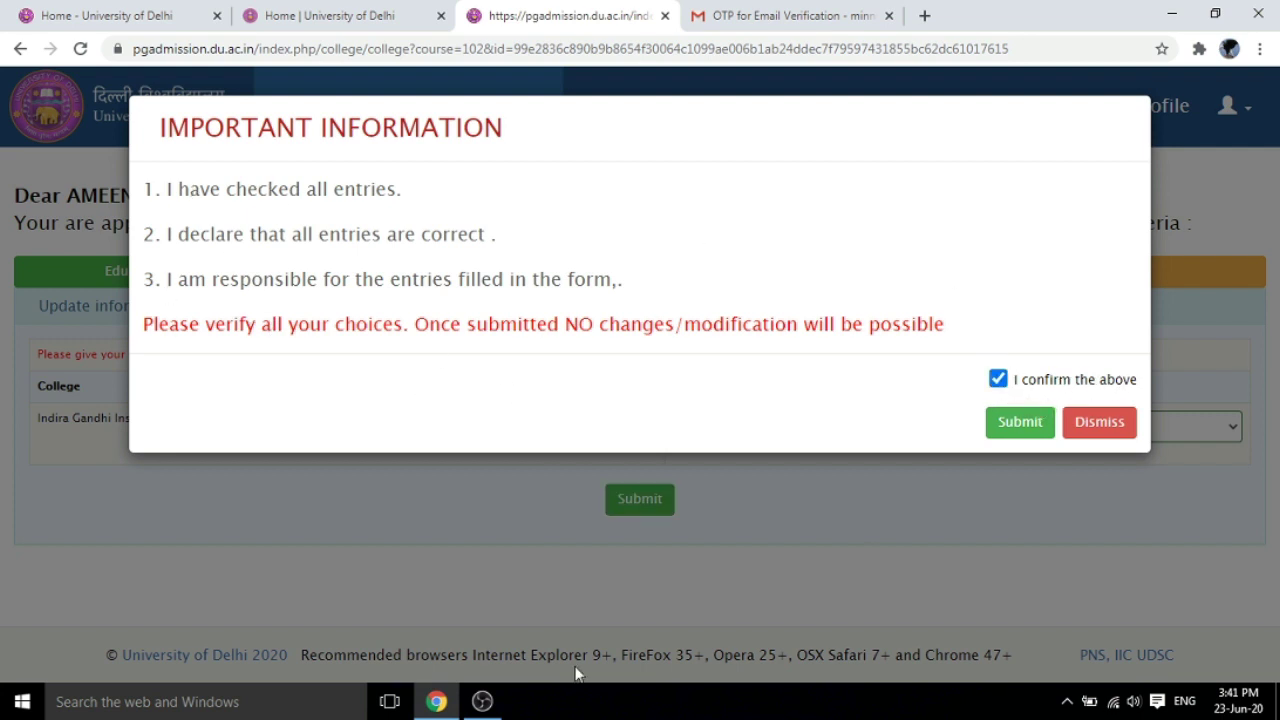
left_click(1022, 427)
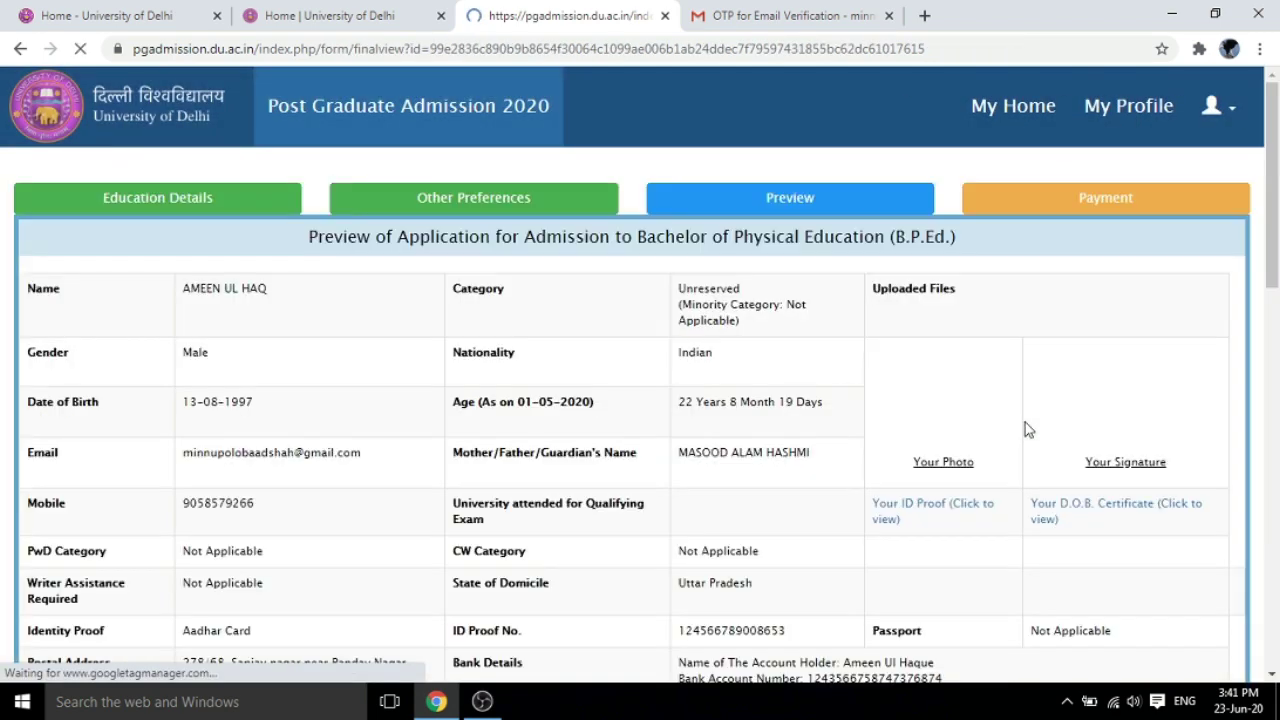
left_click_drag(1276, 250, 1277, 635)
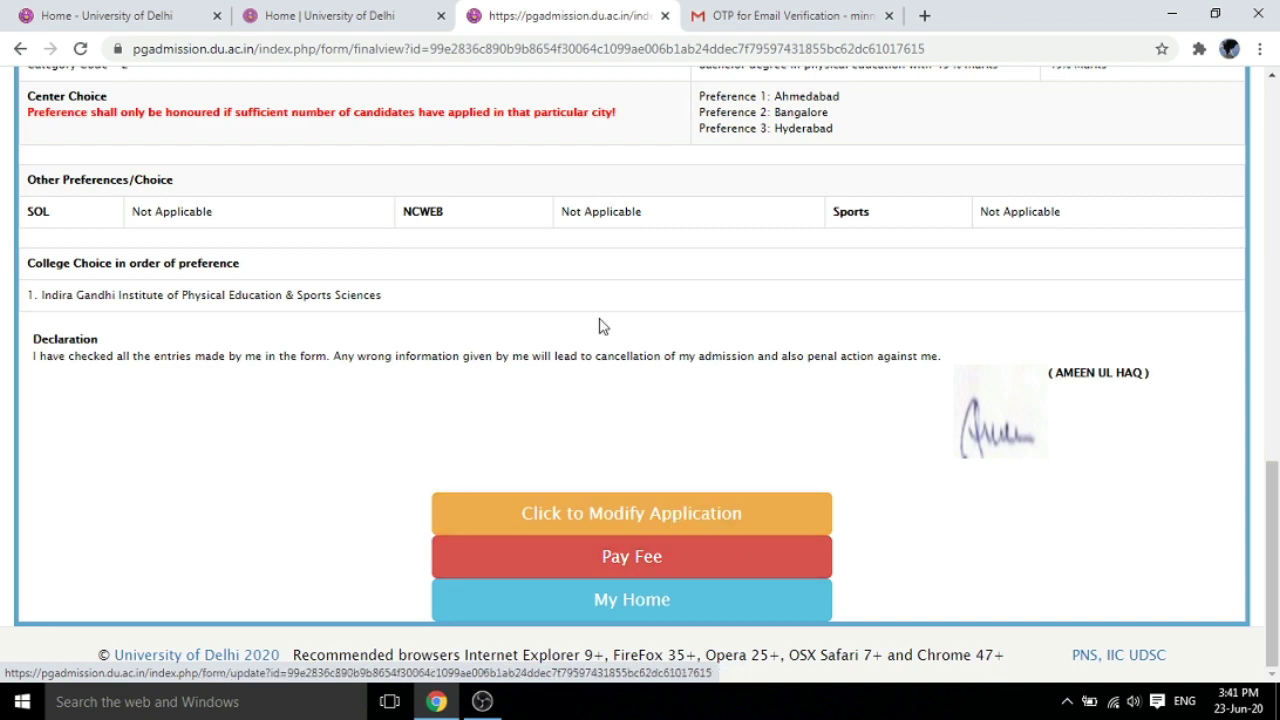
left_click_drag(1275, 506, 1275, 505)
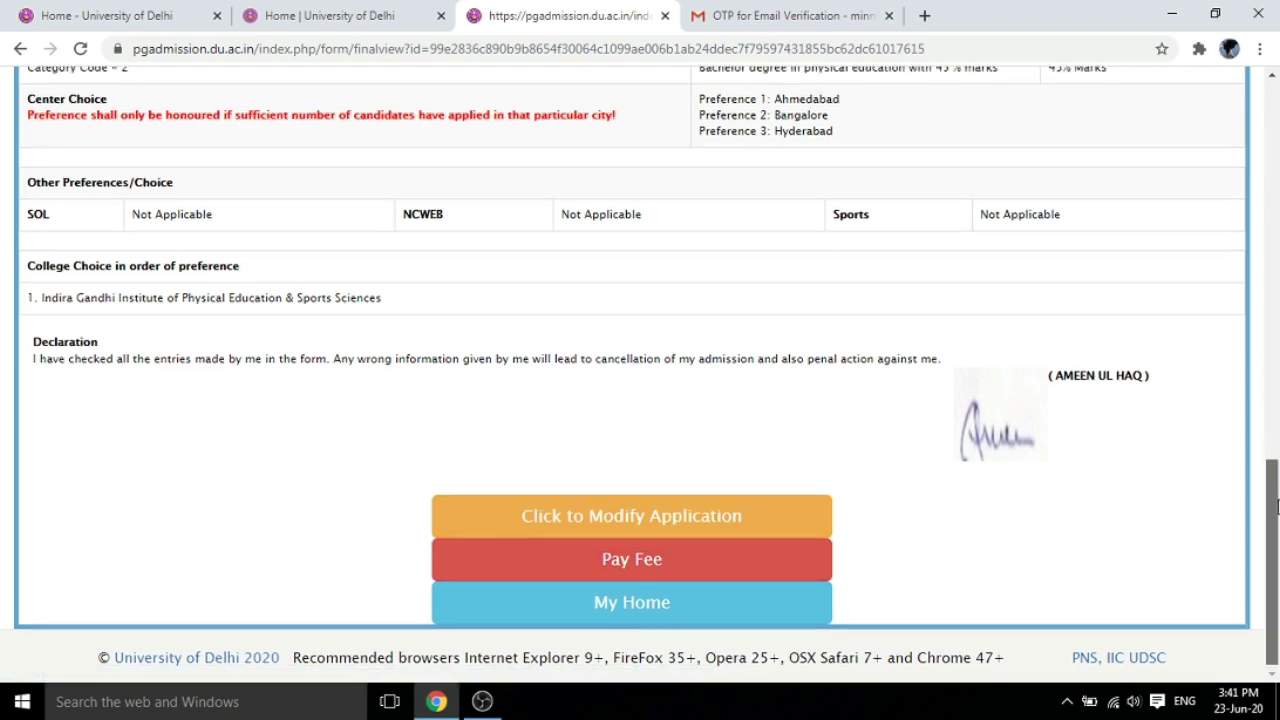
scroll(1275, 506, "up", 13)
scroll(1275, 506, "down", 12)
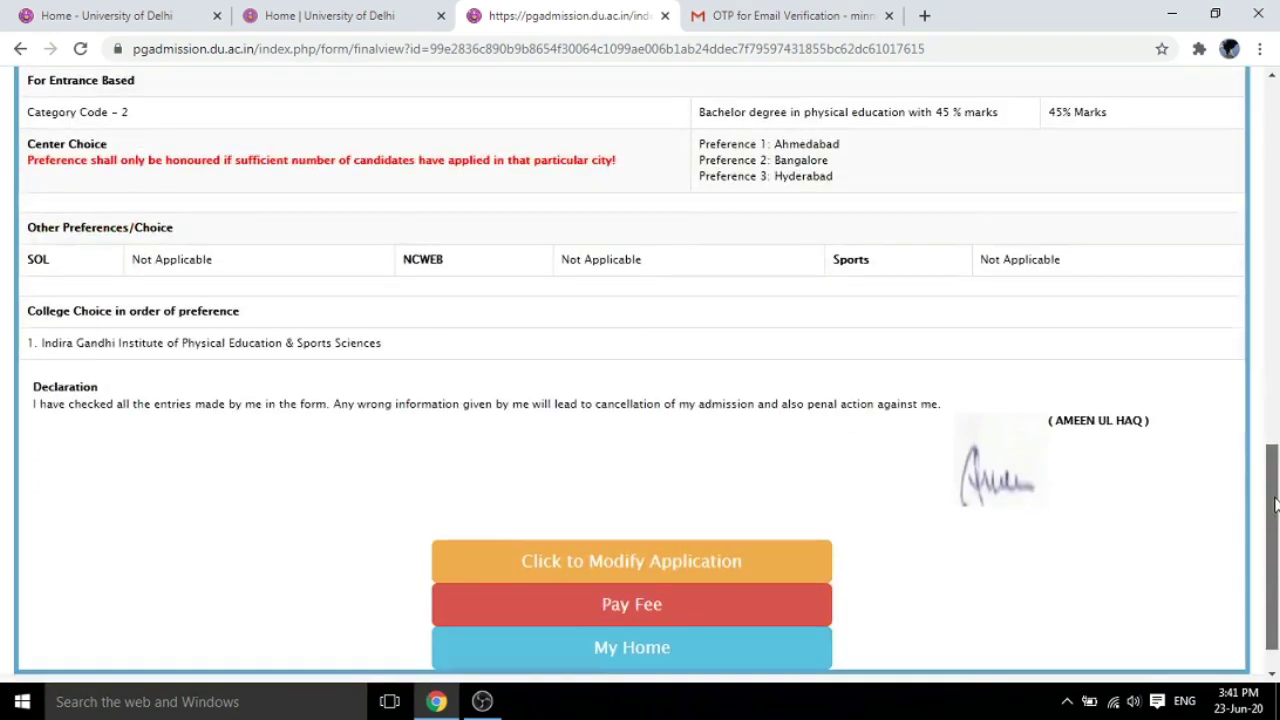
scroll(1275, 506, "down", 1)
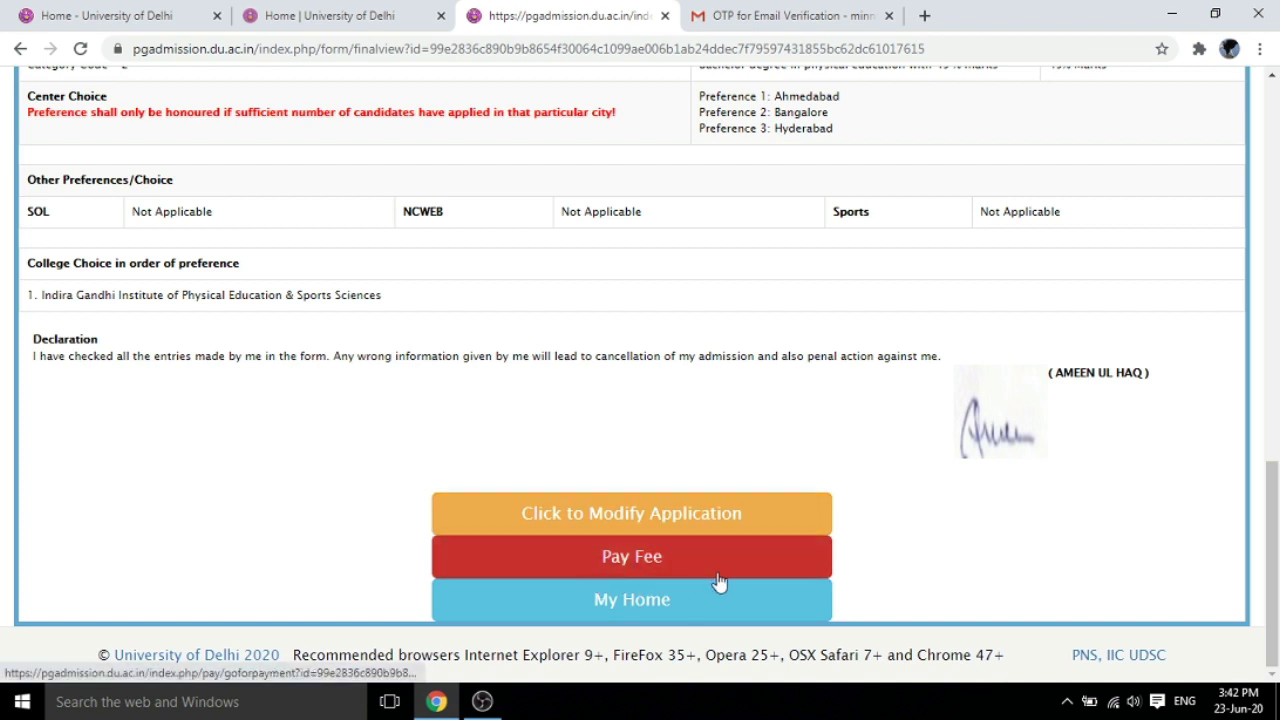
Go from the preview to the Proceed For Payment page showing the ₹750 B.P.Ed. fee
left_click(638, 567)
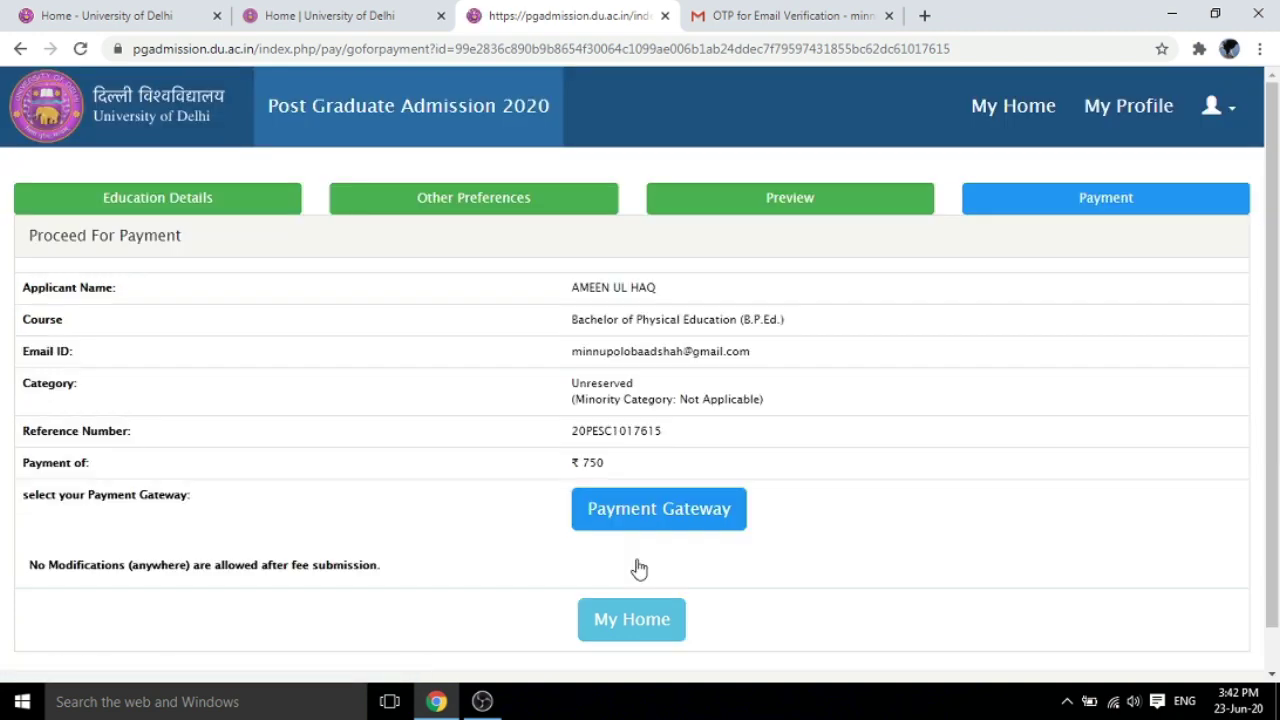
left_click_drag(1274, 345, 1277, 453)
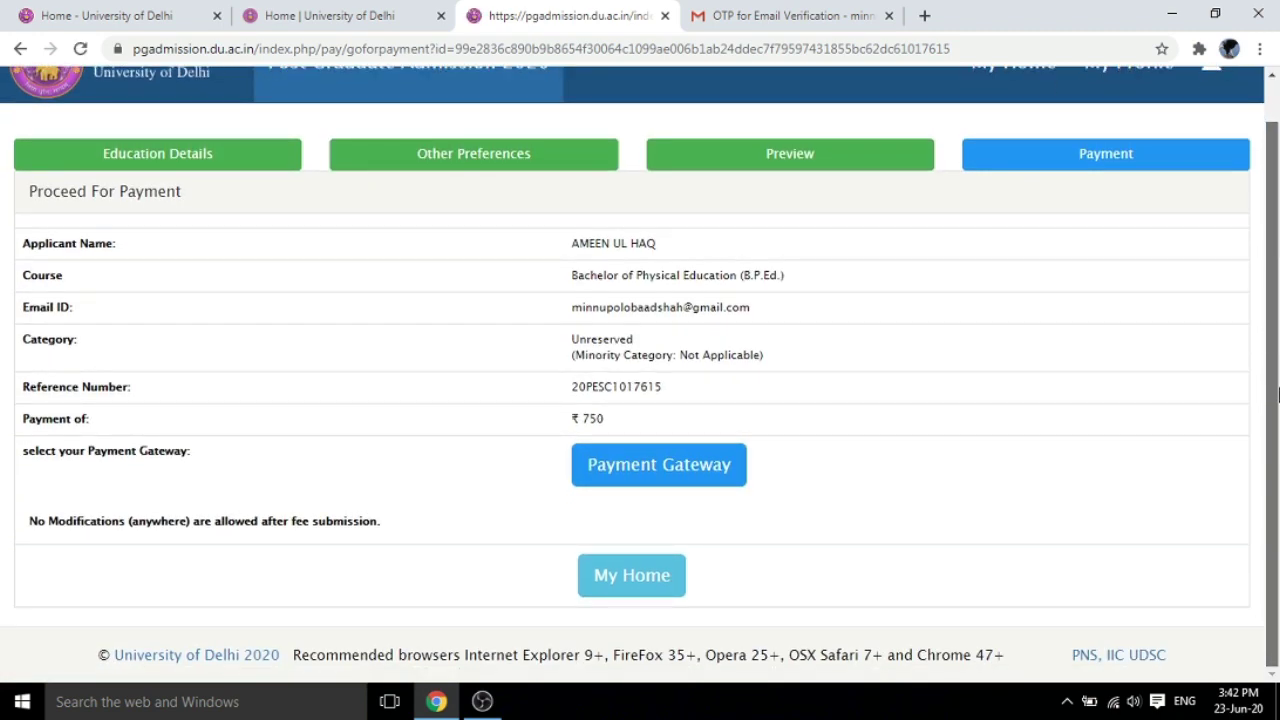
left_click_drag(1277, 396, 1277, 335)
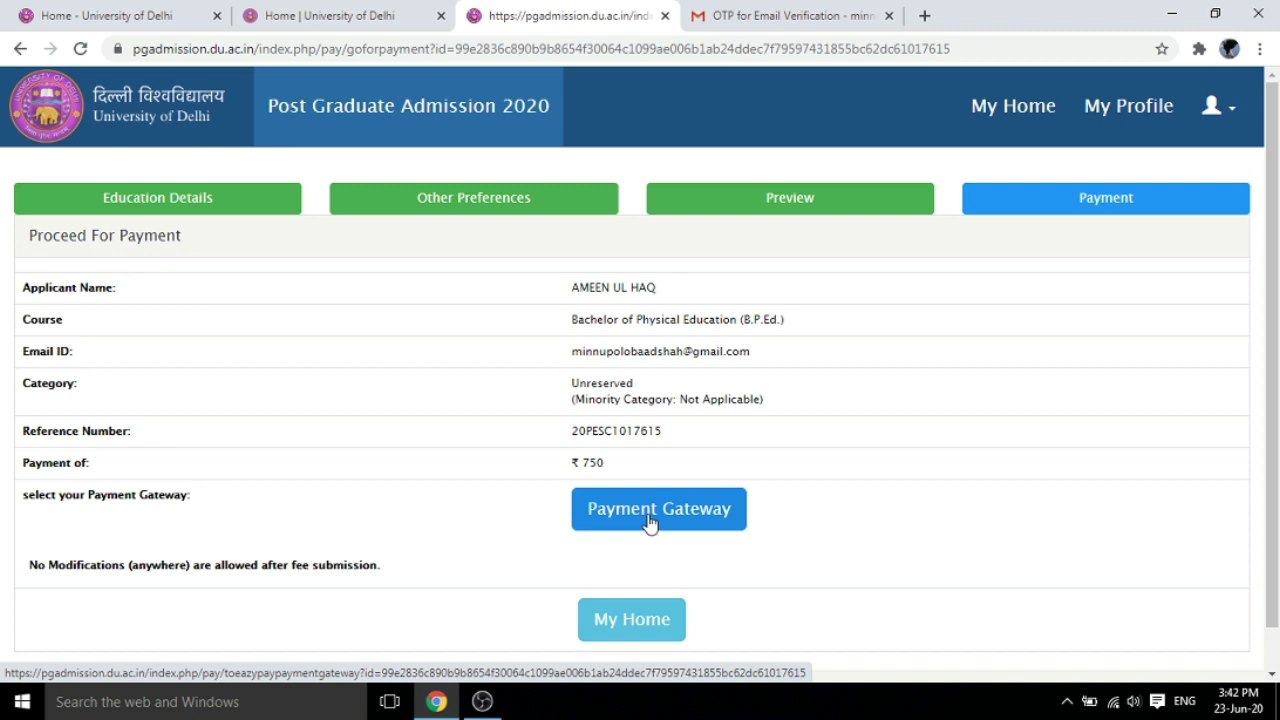
Continue to ICICI eazypay, choose Debit Card payment and enter the payer's name
left_click(649, 522)
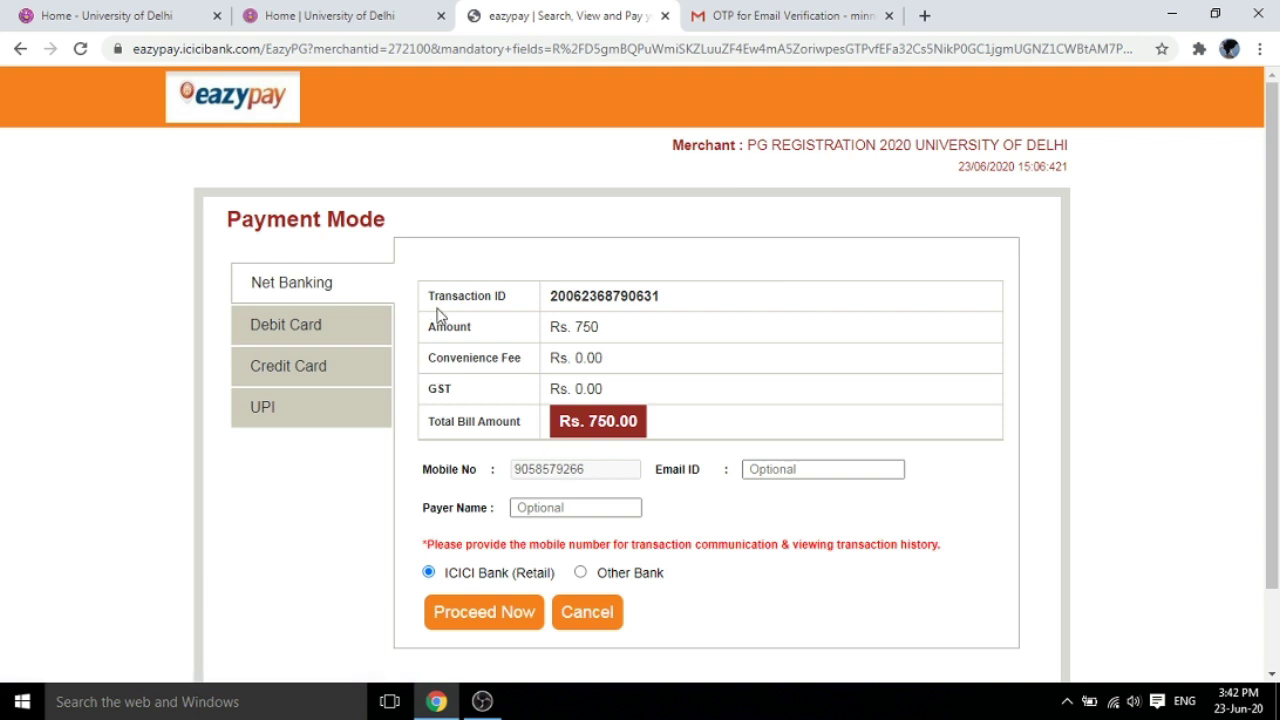
left_click(296, 332)
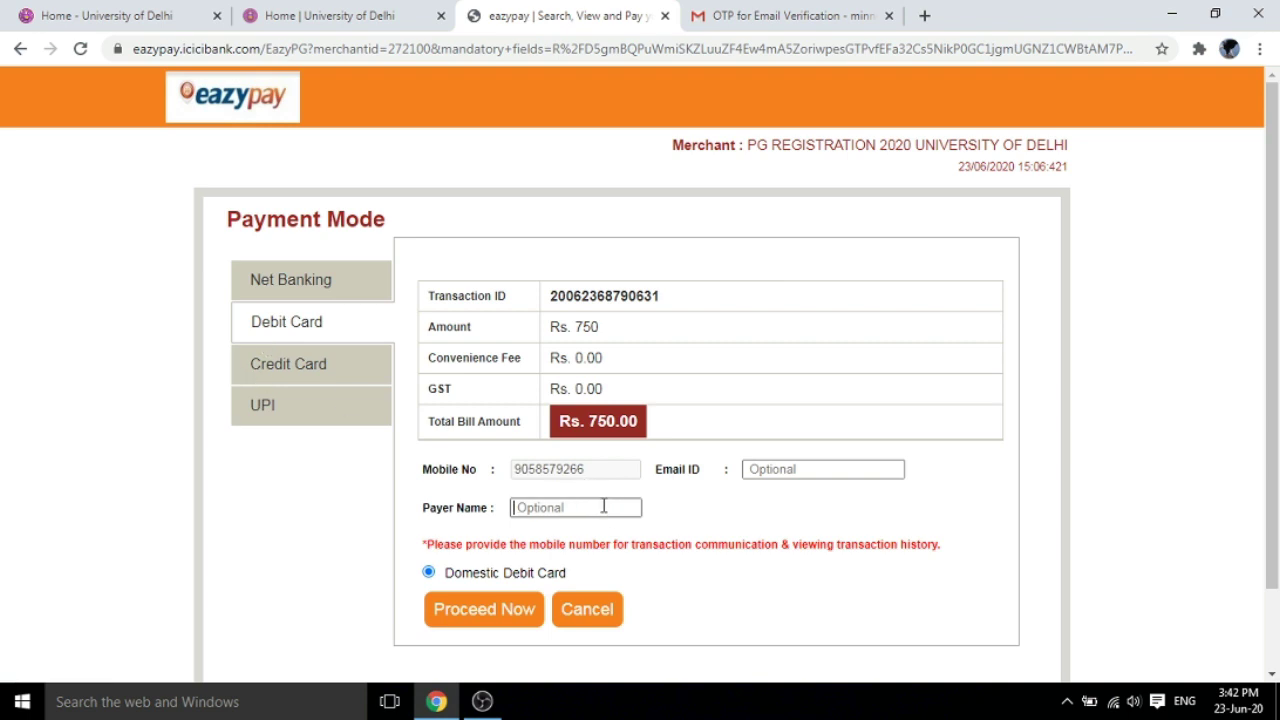
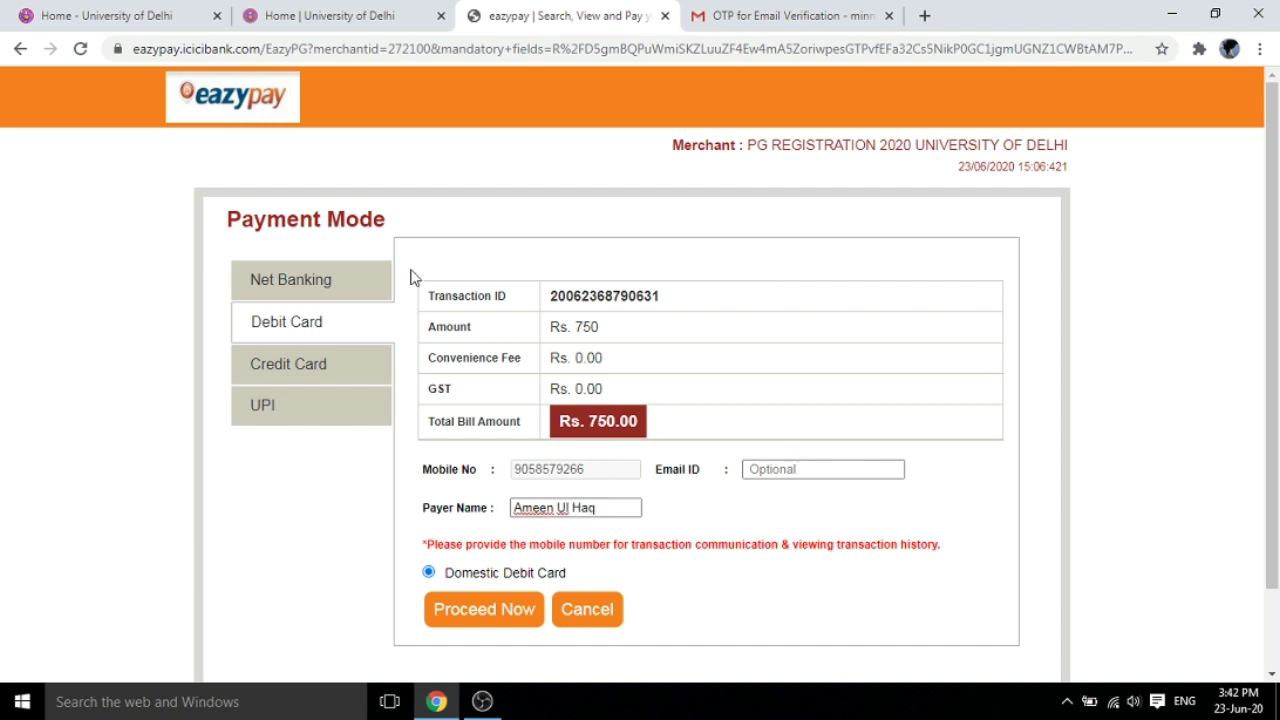
left_click(830, 470)
left_click_drag(1277, 360, 1277, 470)
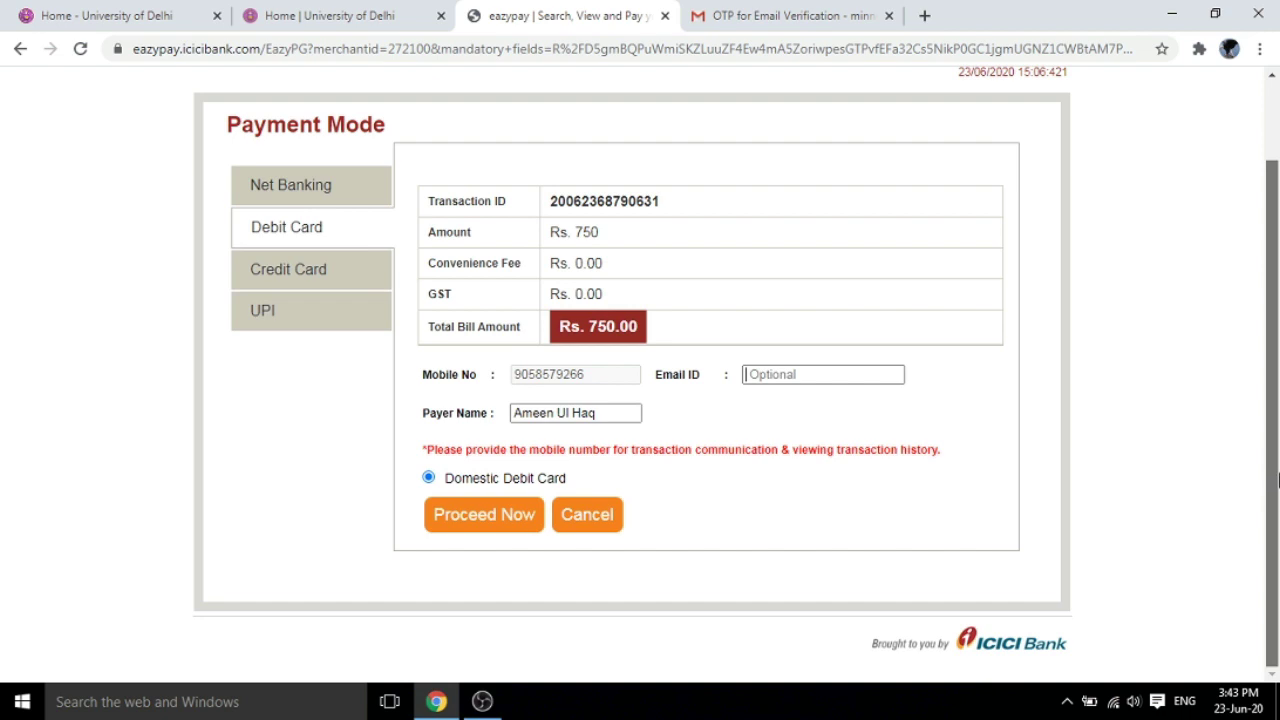
Proceed with debit card payment and submit the empty card form, showing five required-field errors
left_click(492, 518)
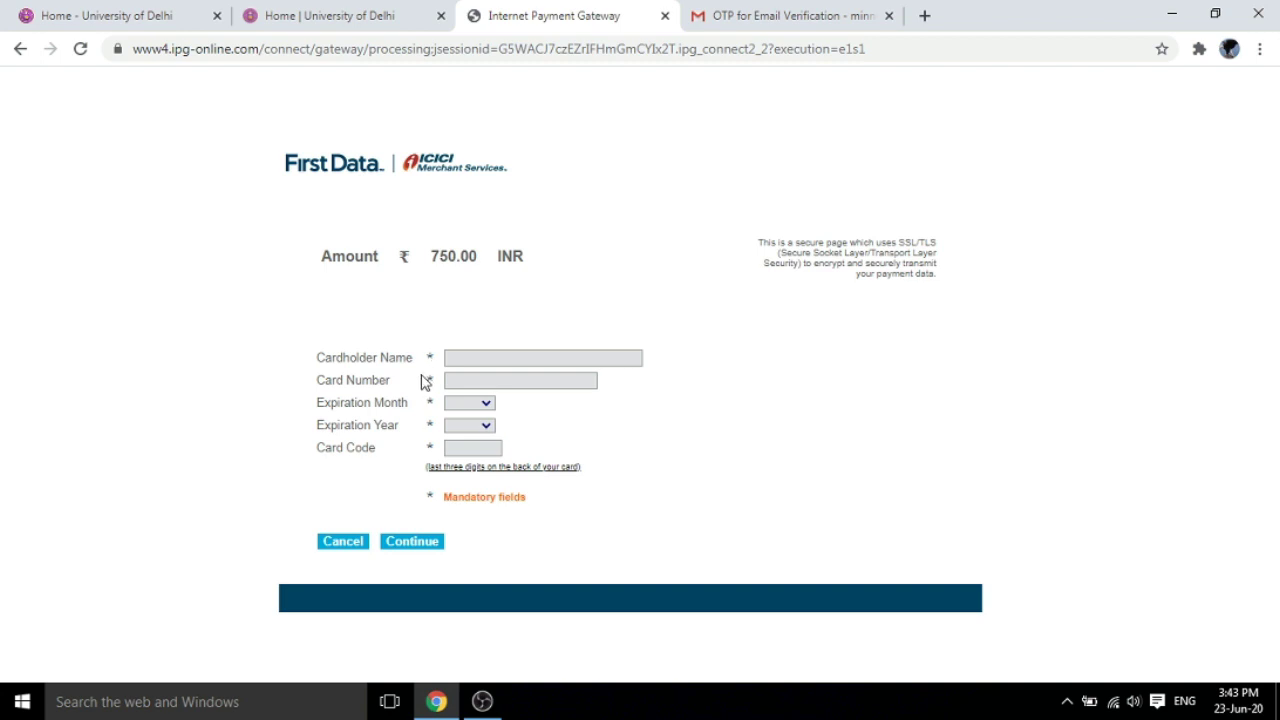
left_click(420, 547)
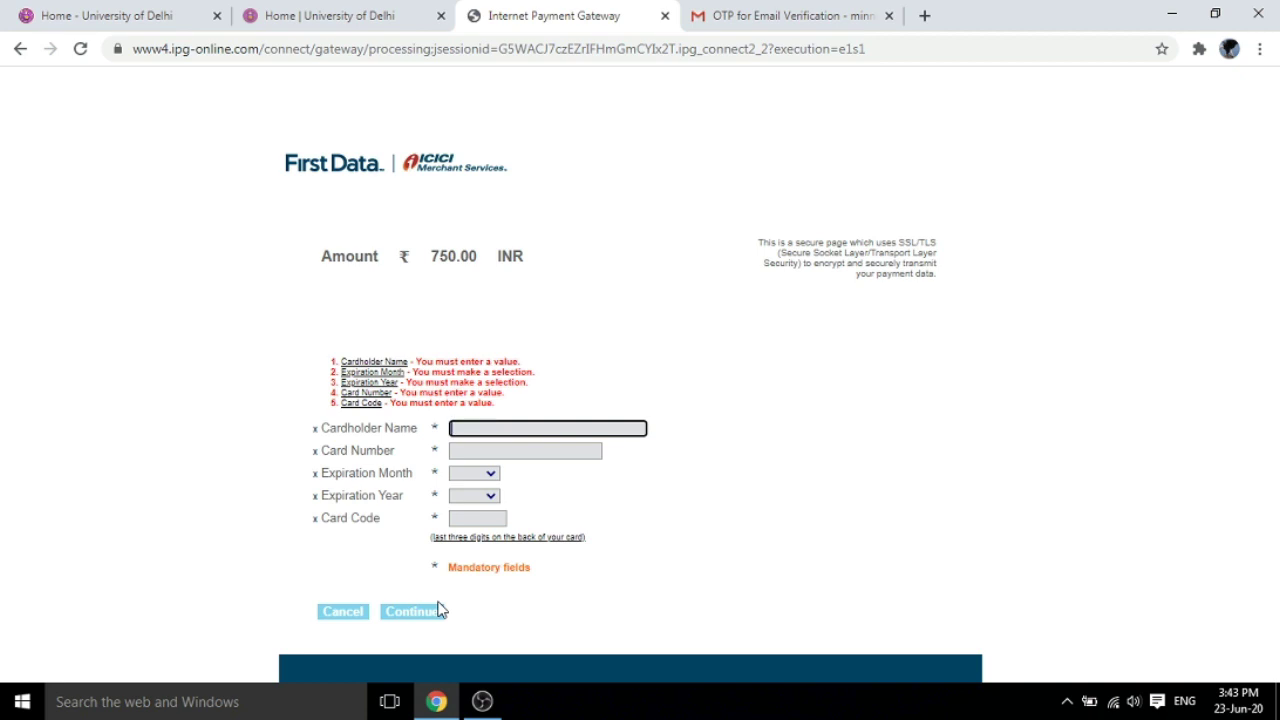
left_click(380, 22)
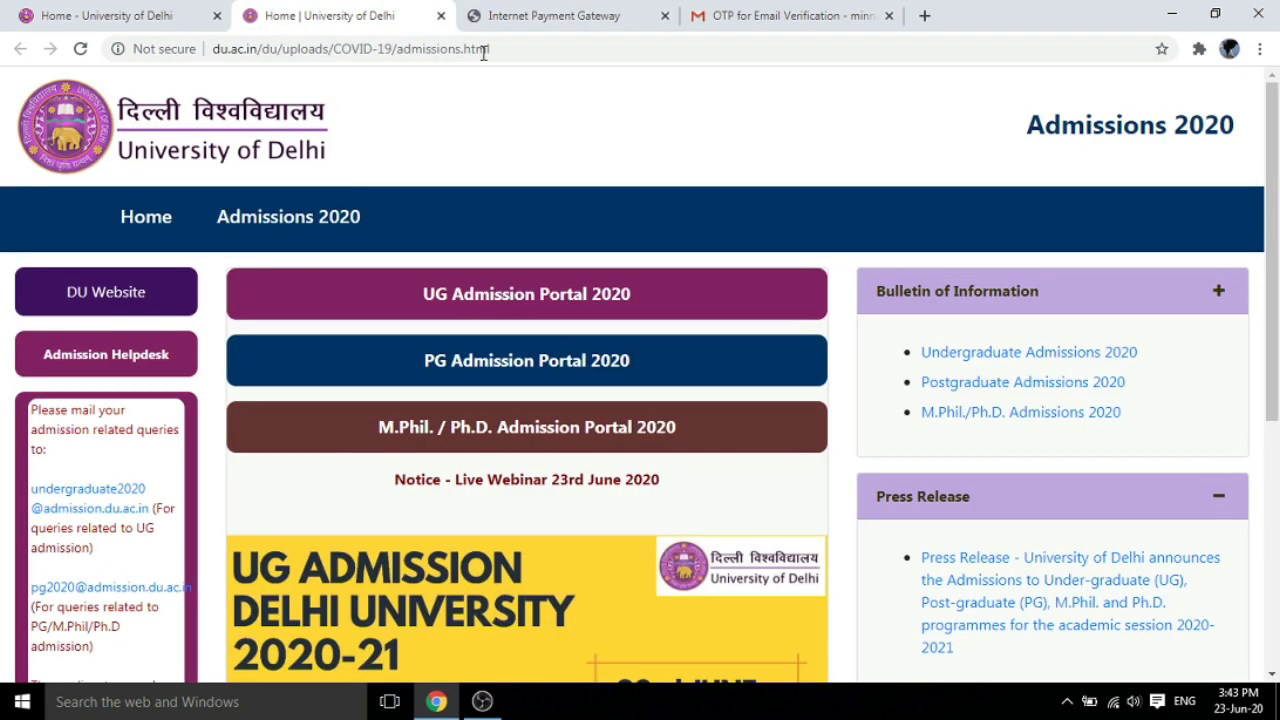
left_click(610, 15)
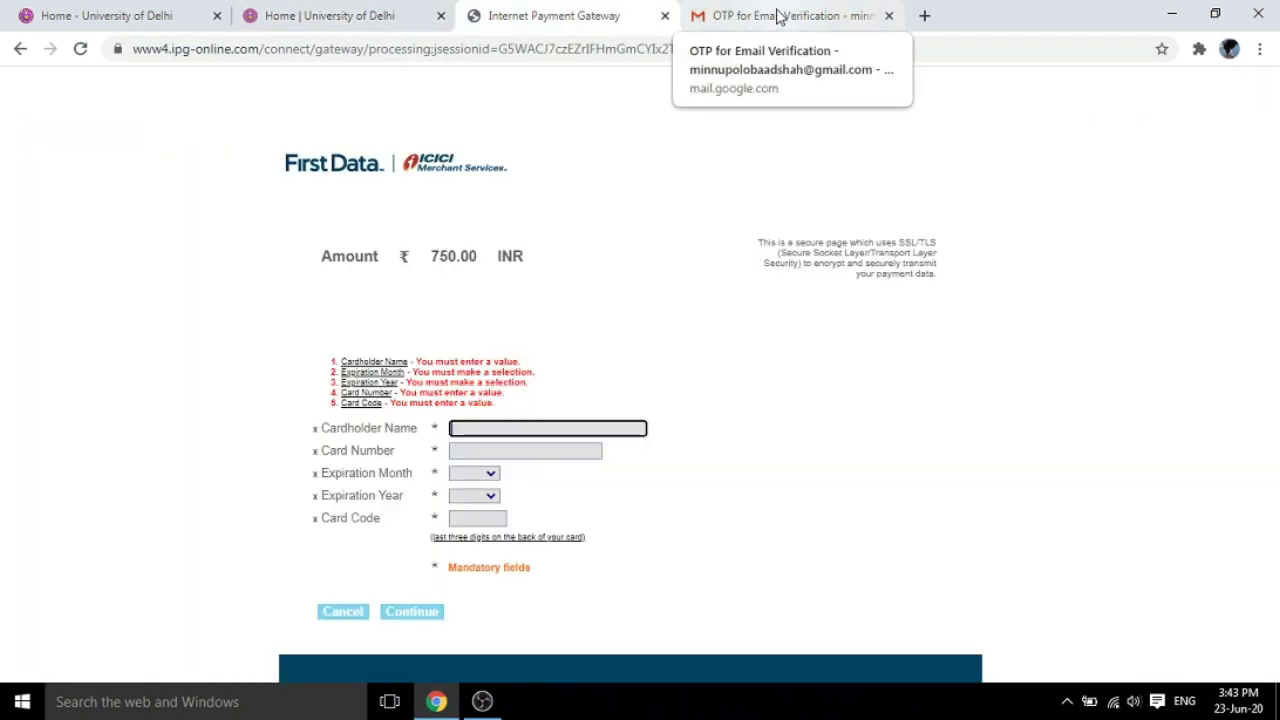